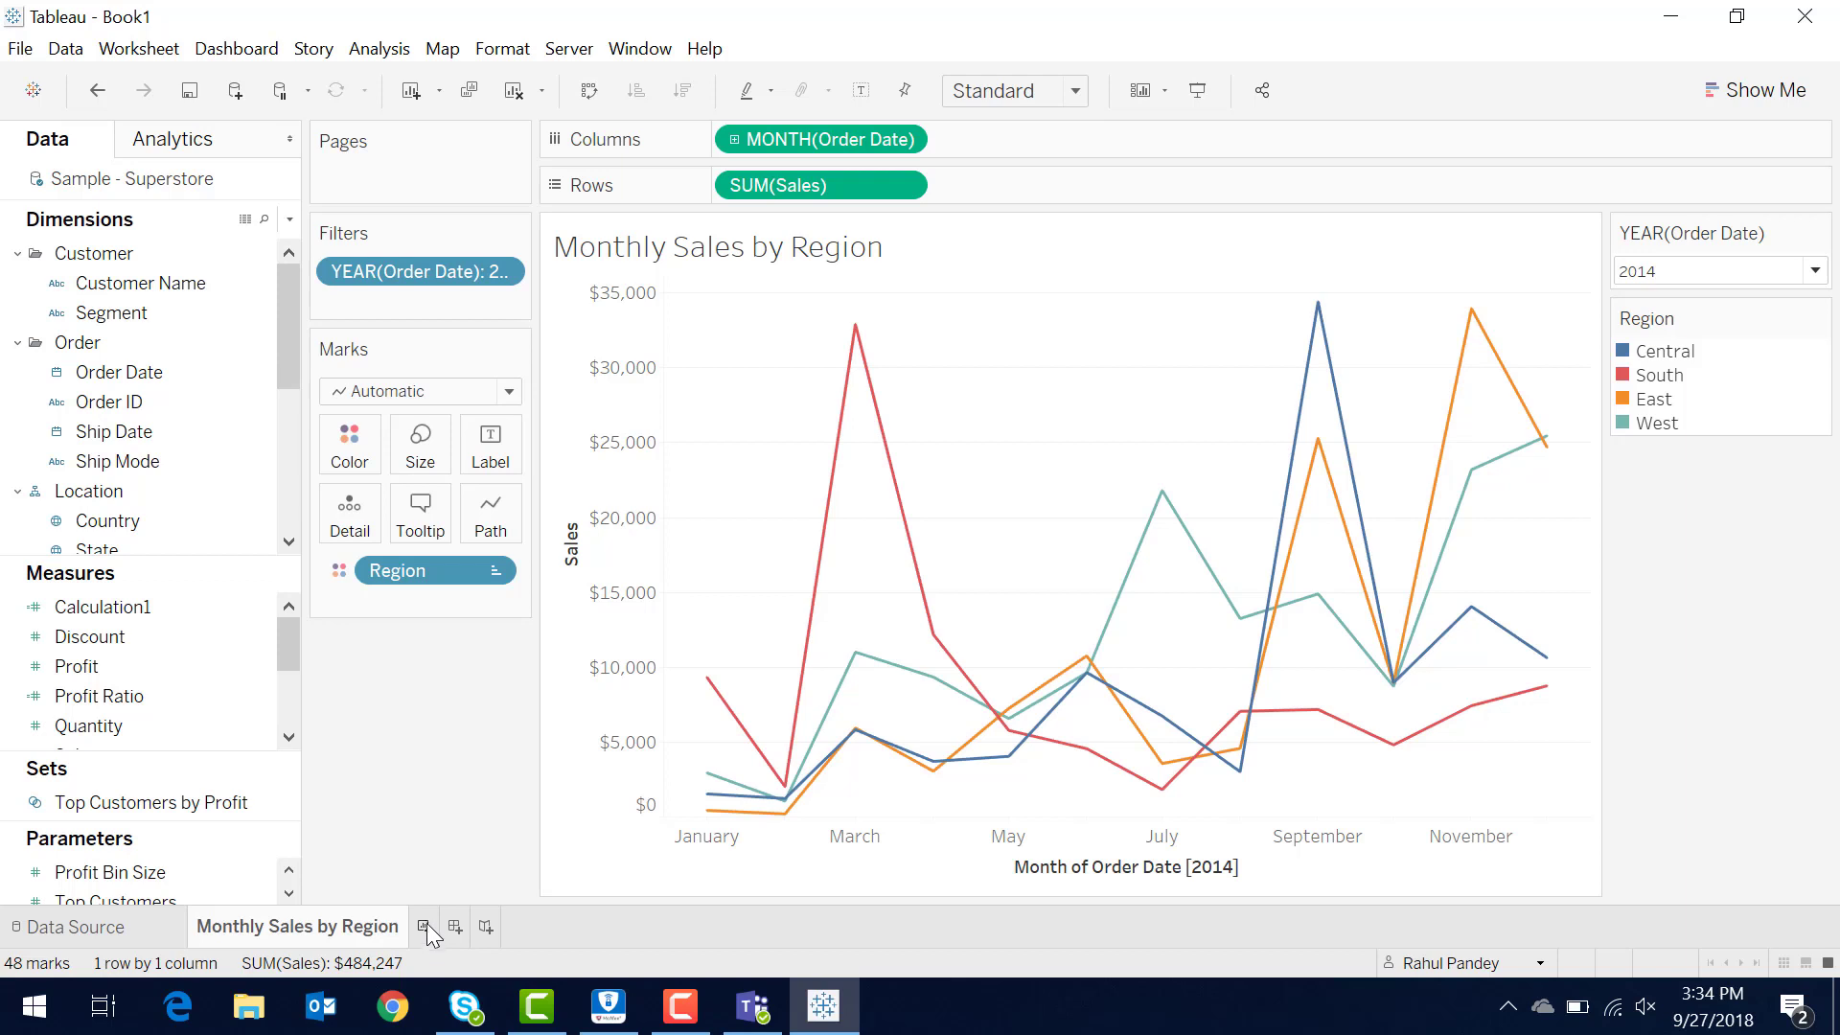
Add a new worksheet and place the Category dimension on its rows.
click(425, 926)
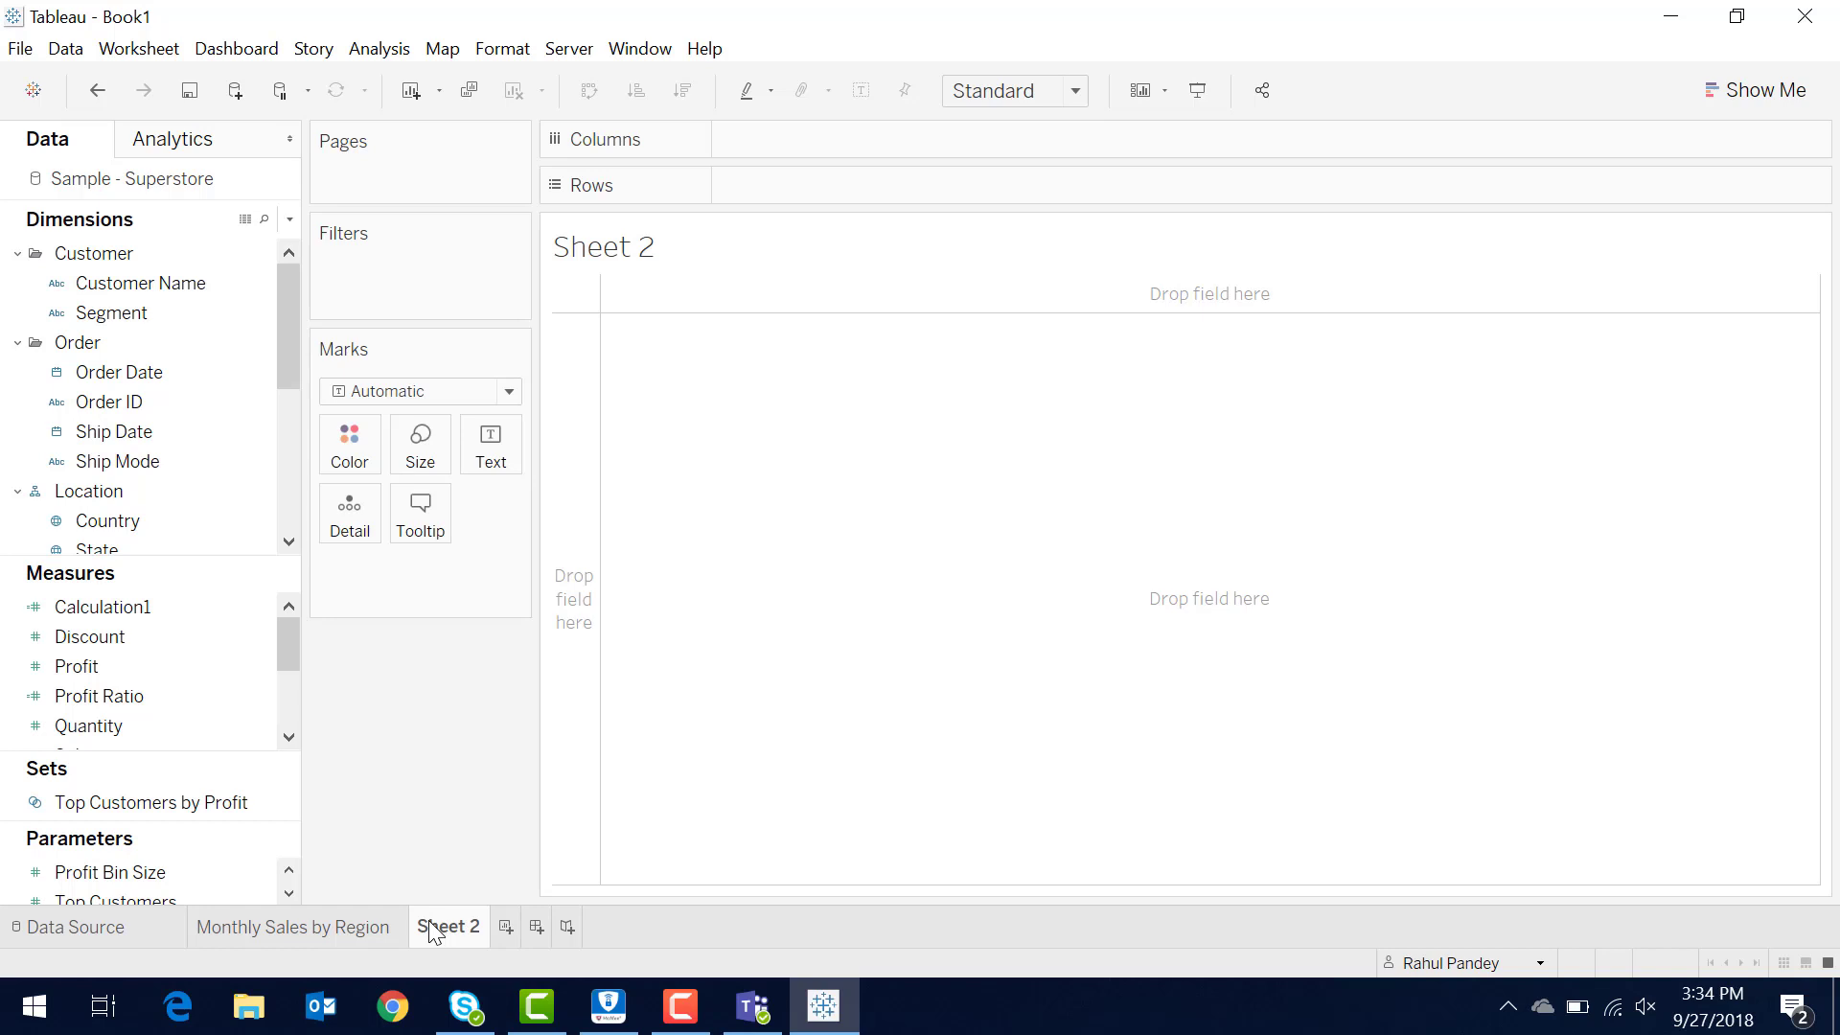
scroll(115, 460, down, 3)
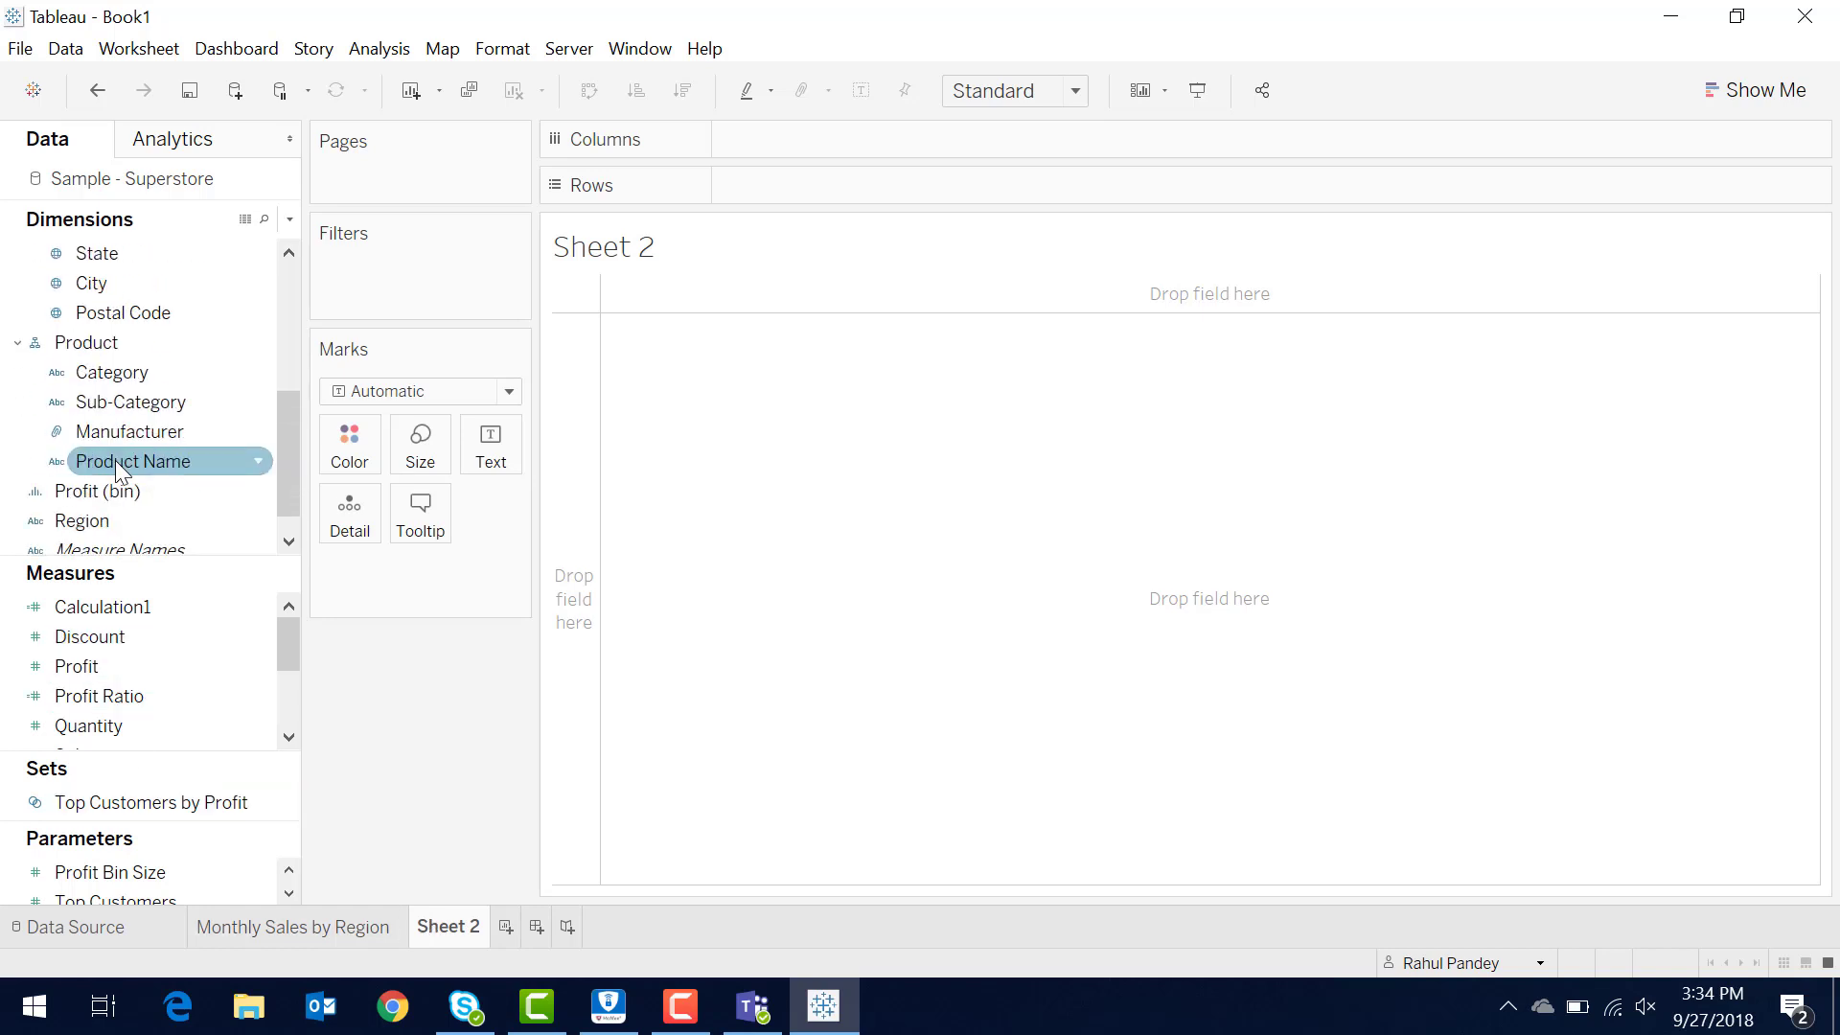
scroll(115, 460, up, 2)
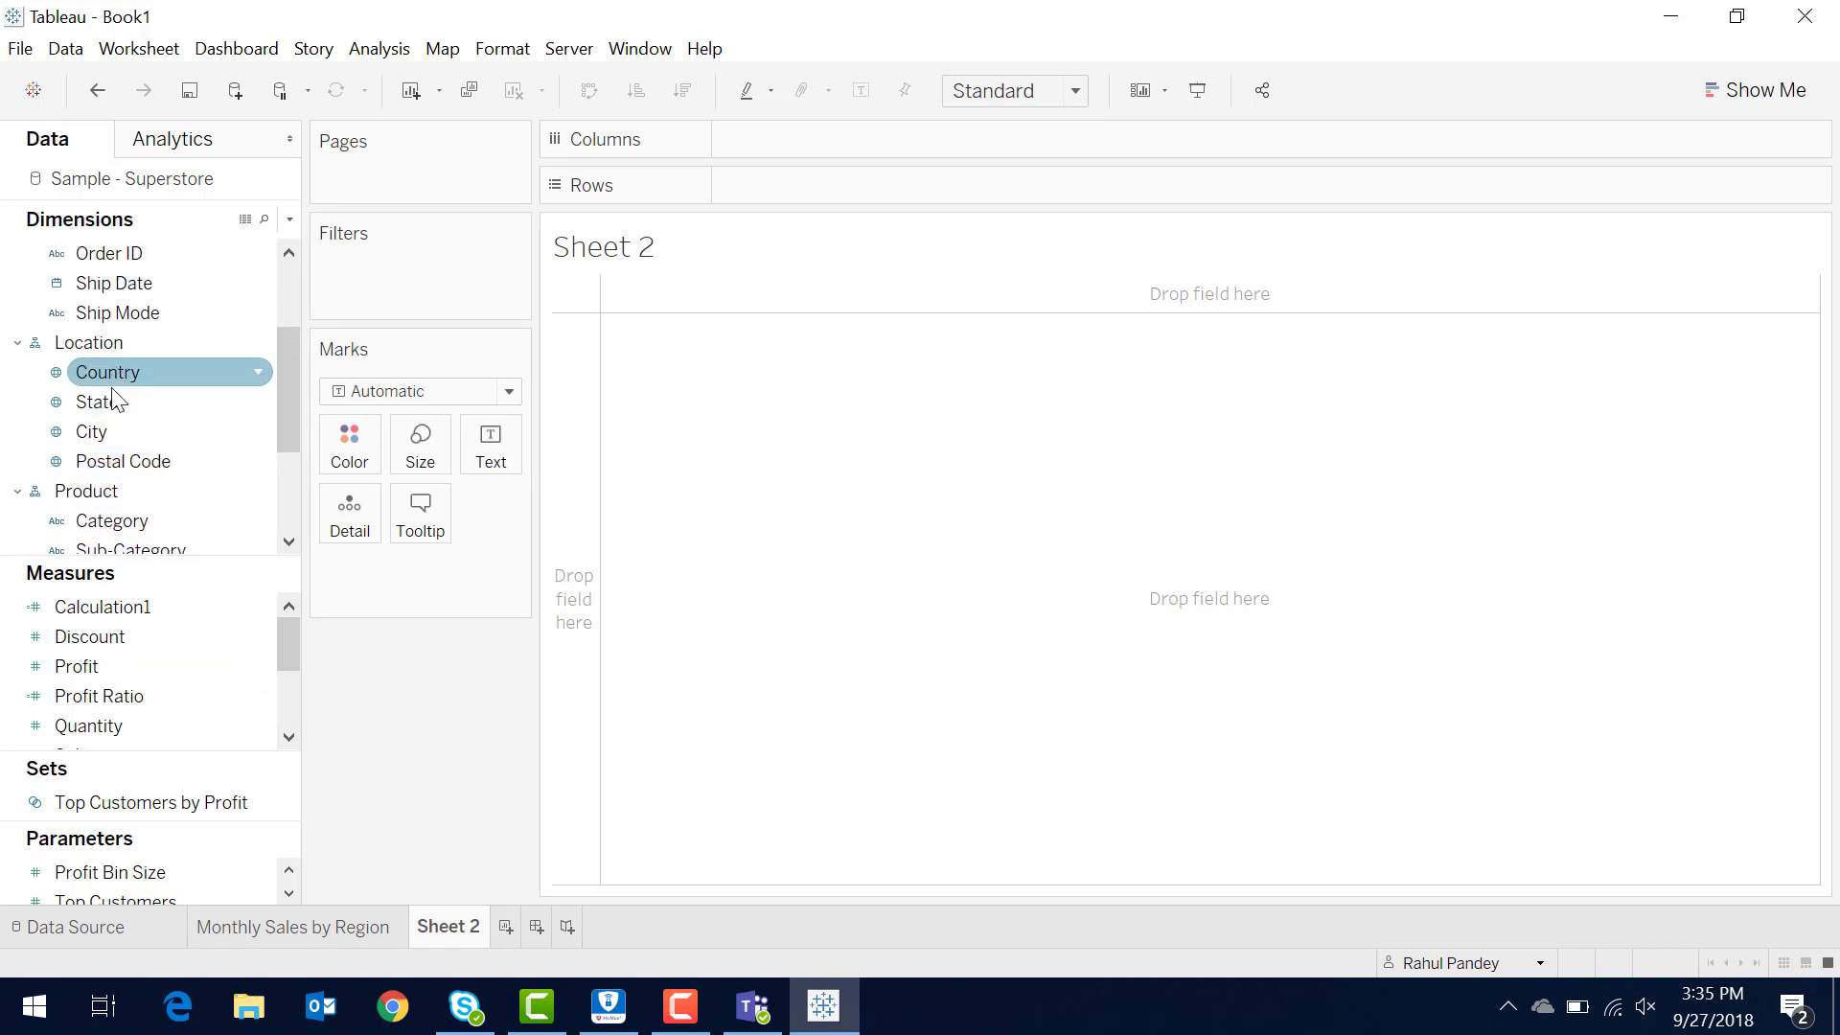
scroll(117, 422, down, 1)
drag(123, 458, 763, 184)
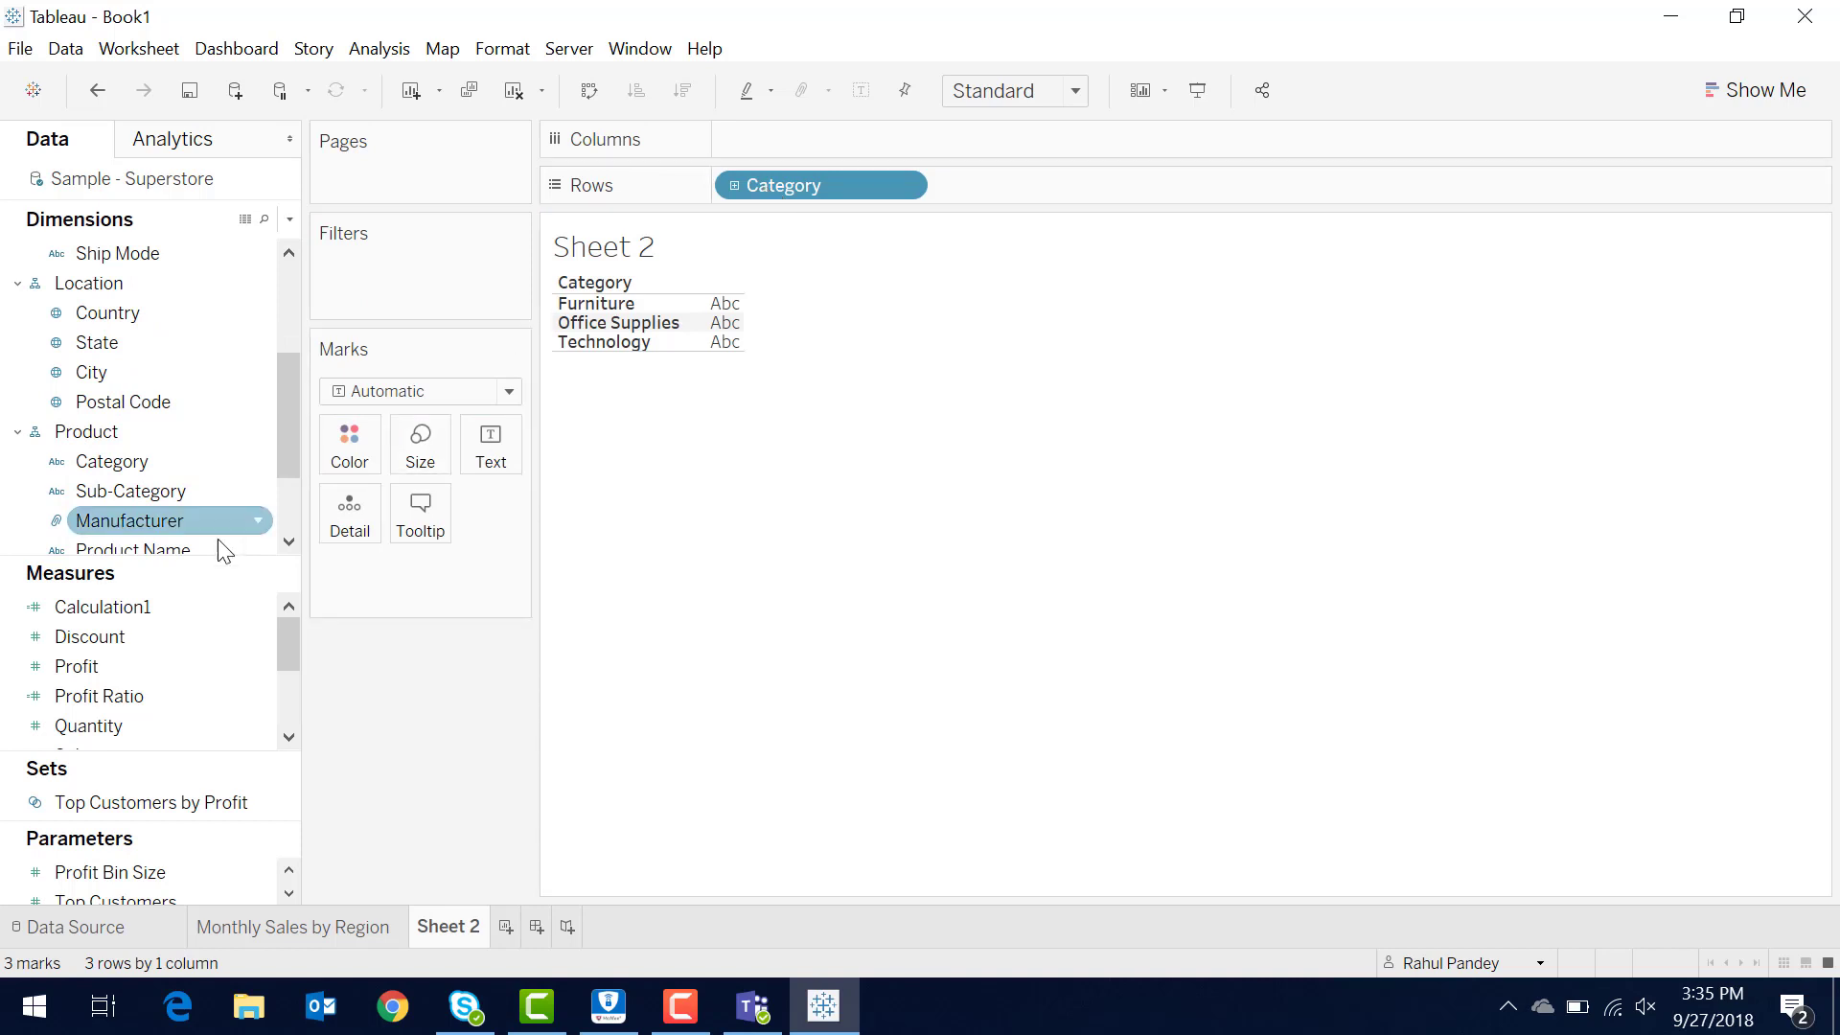
Add the Sales and Quantity measures to the Category table.
scroll(178, 681, down, 1)
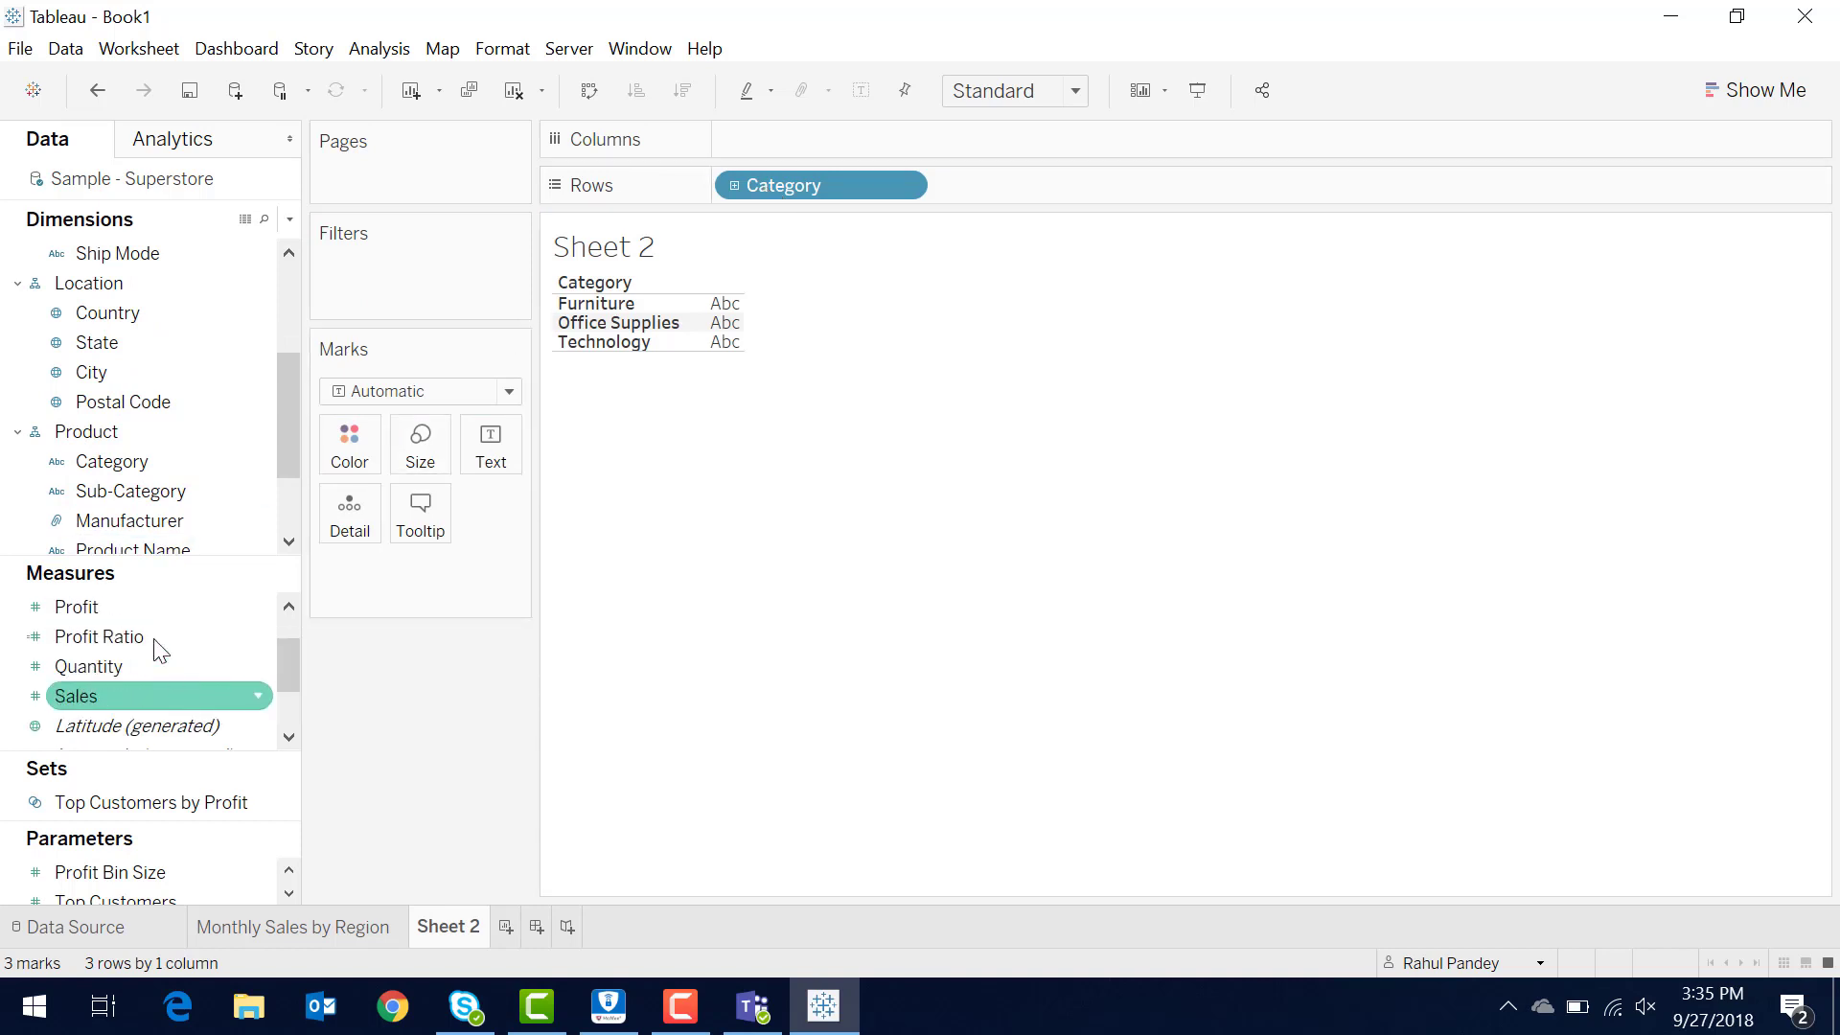
double_click(132, 711)
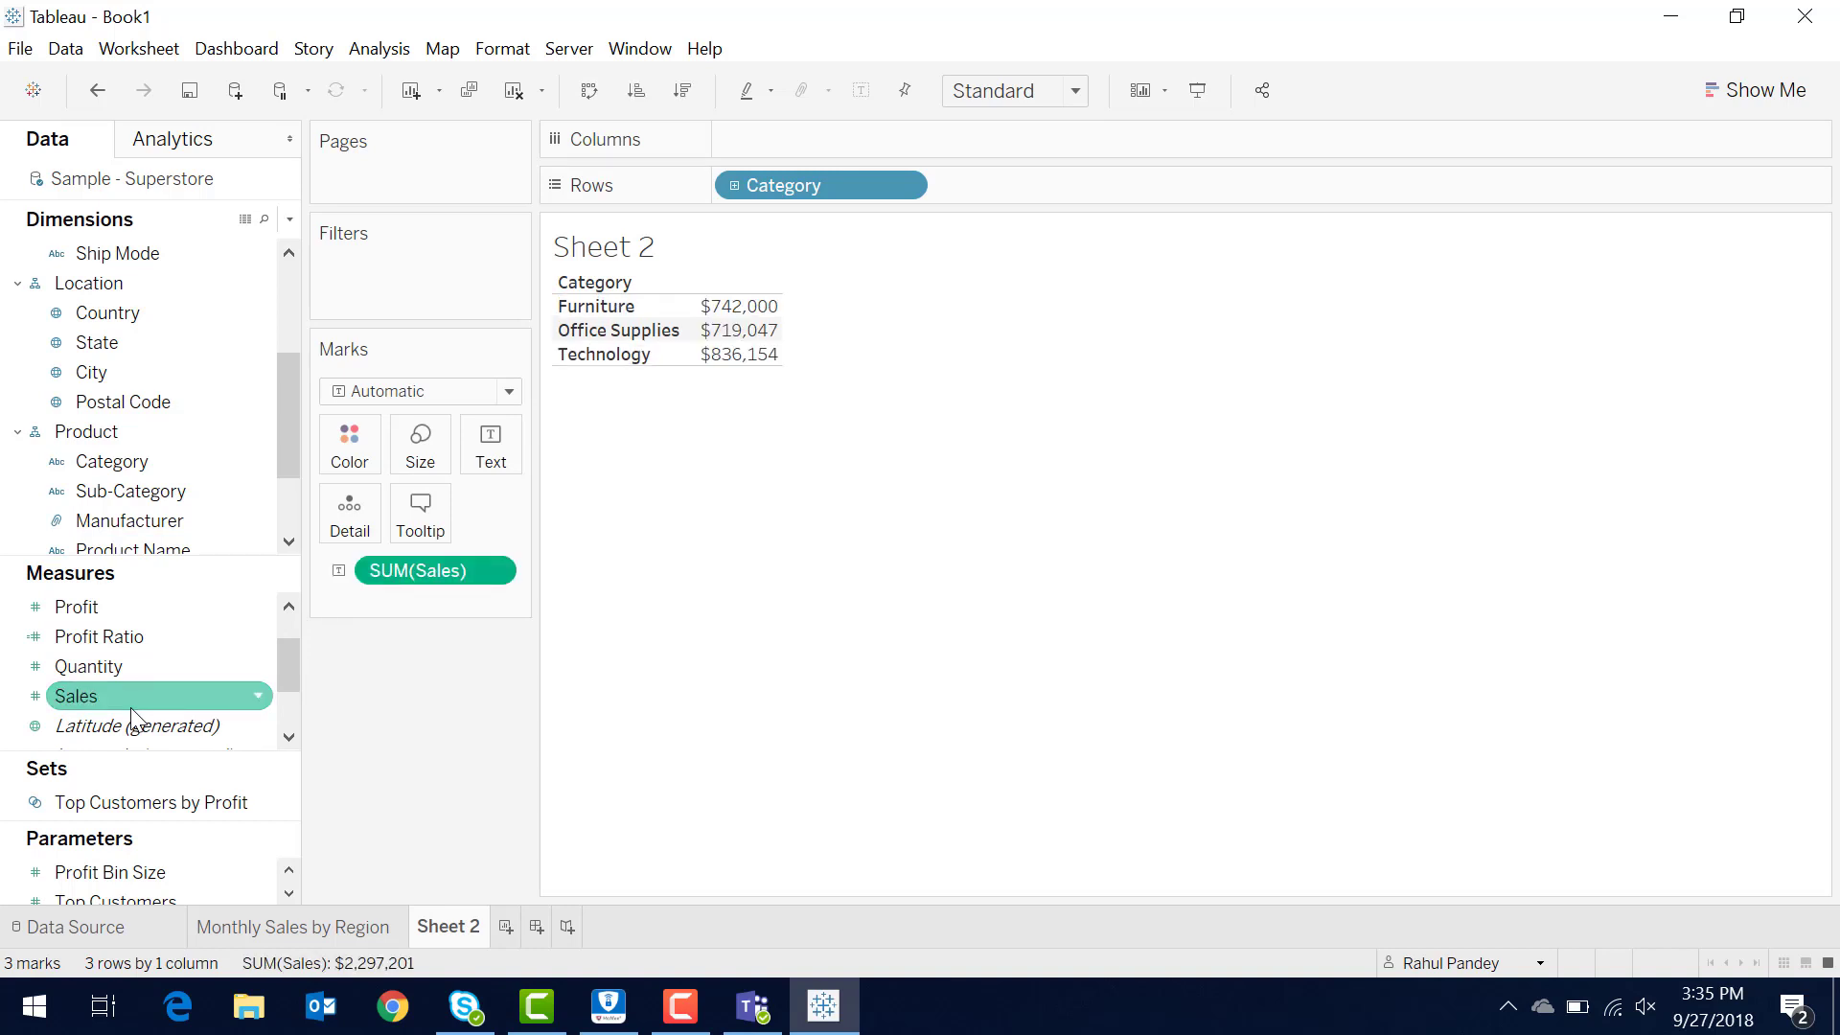
scroll(132, 661, up, 1)
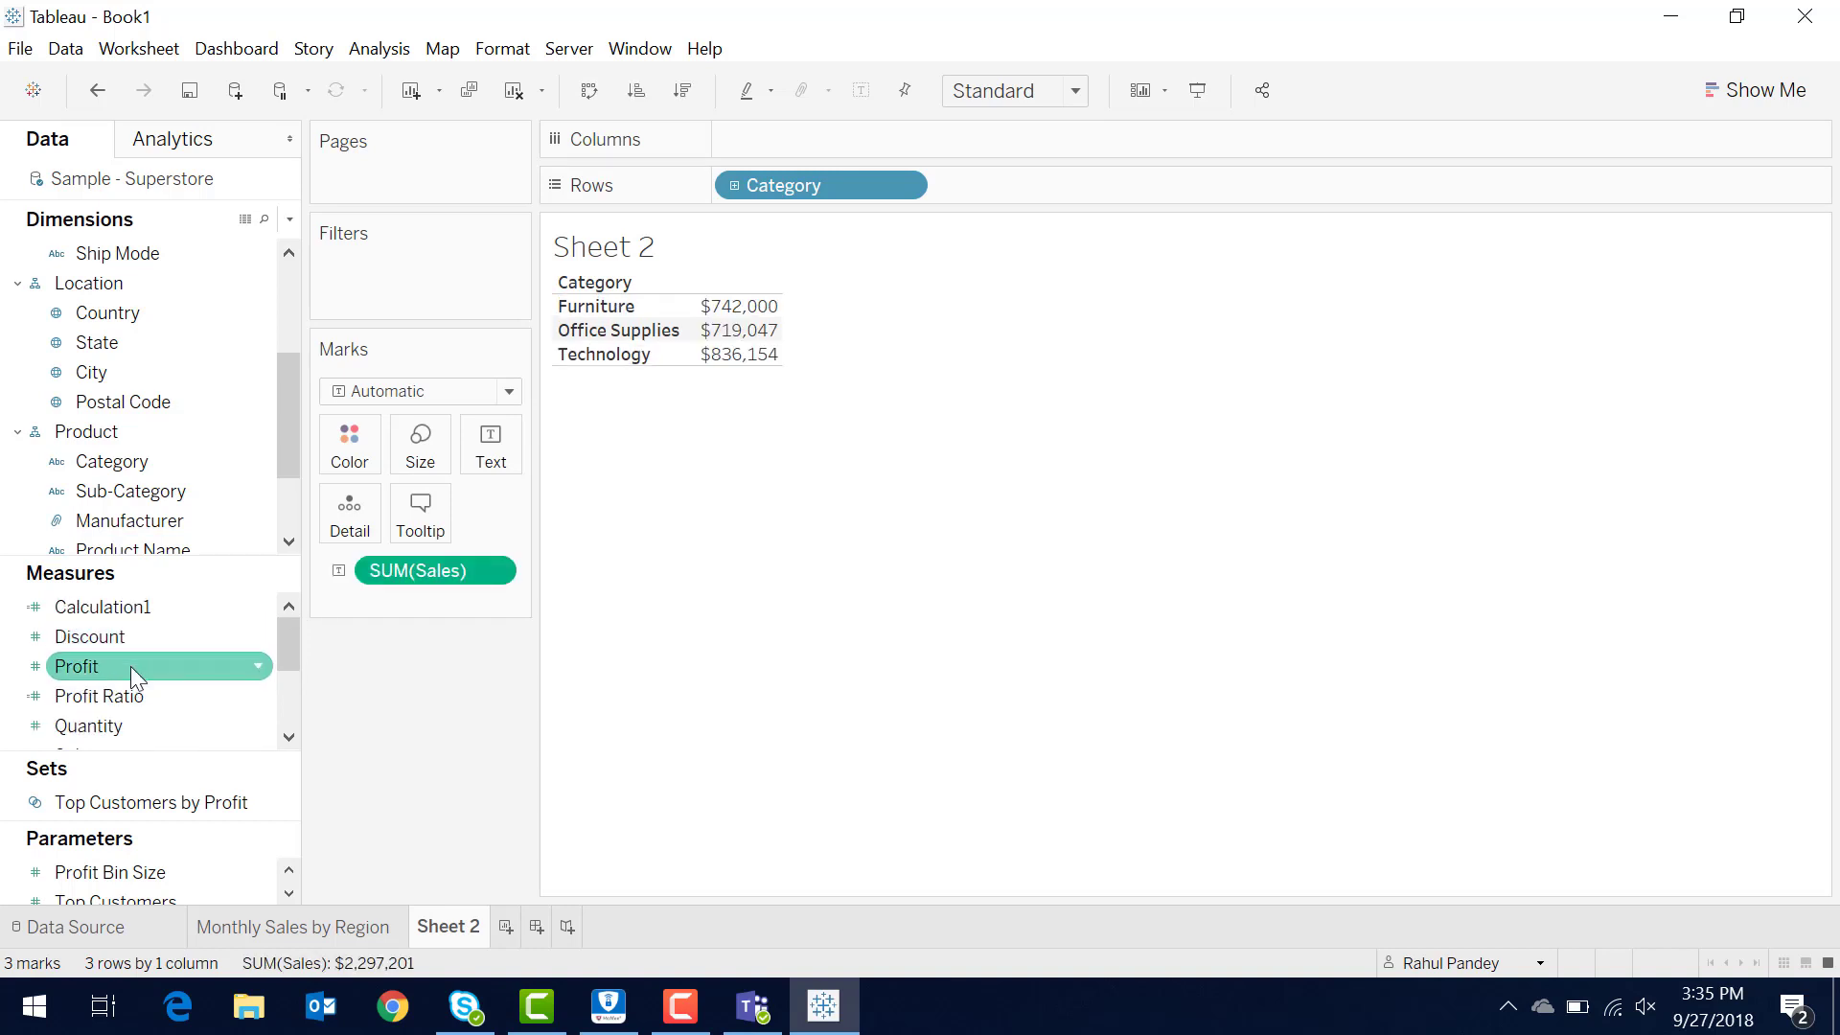
double_click(129, 728)
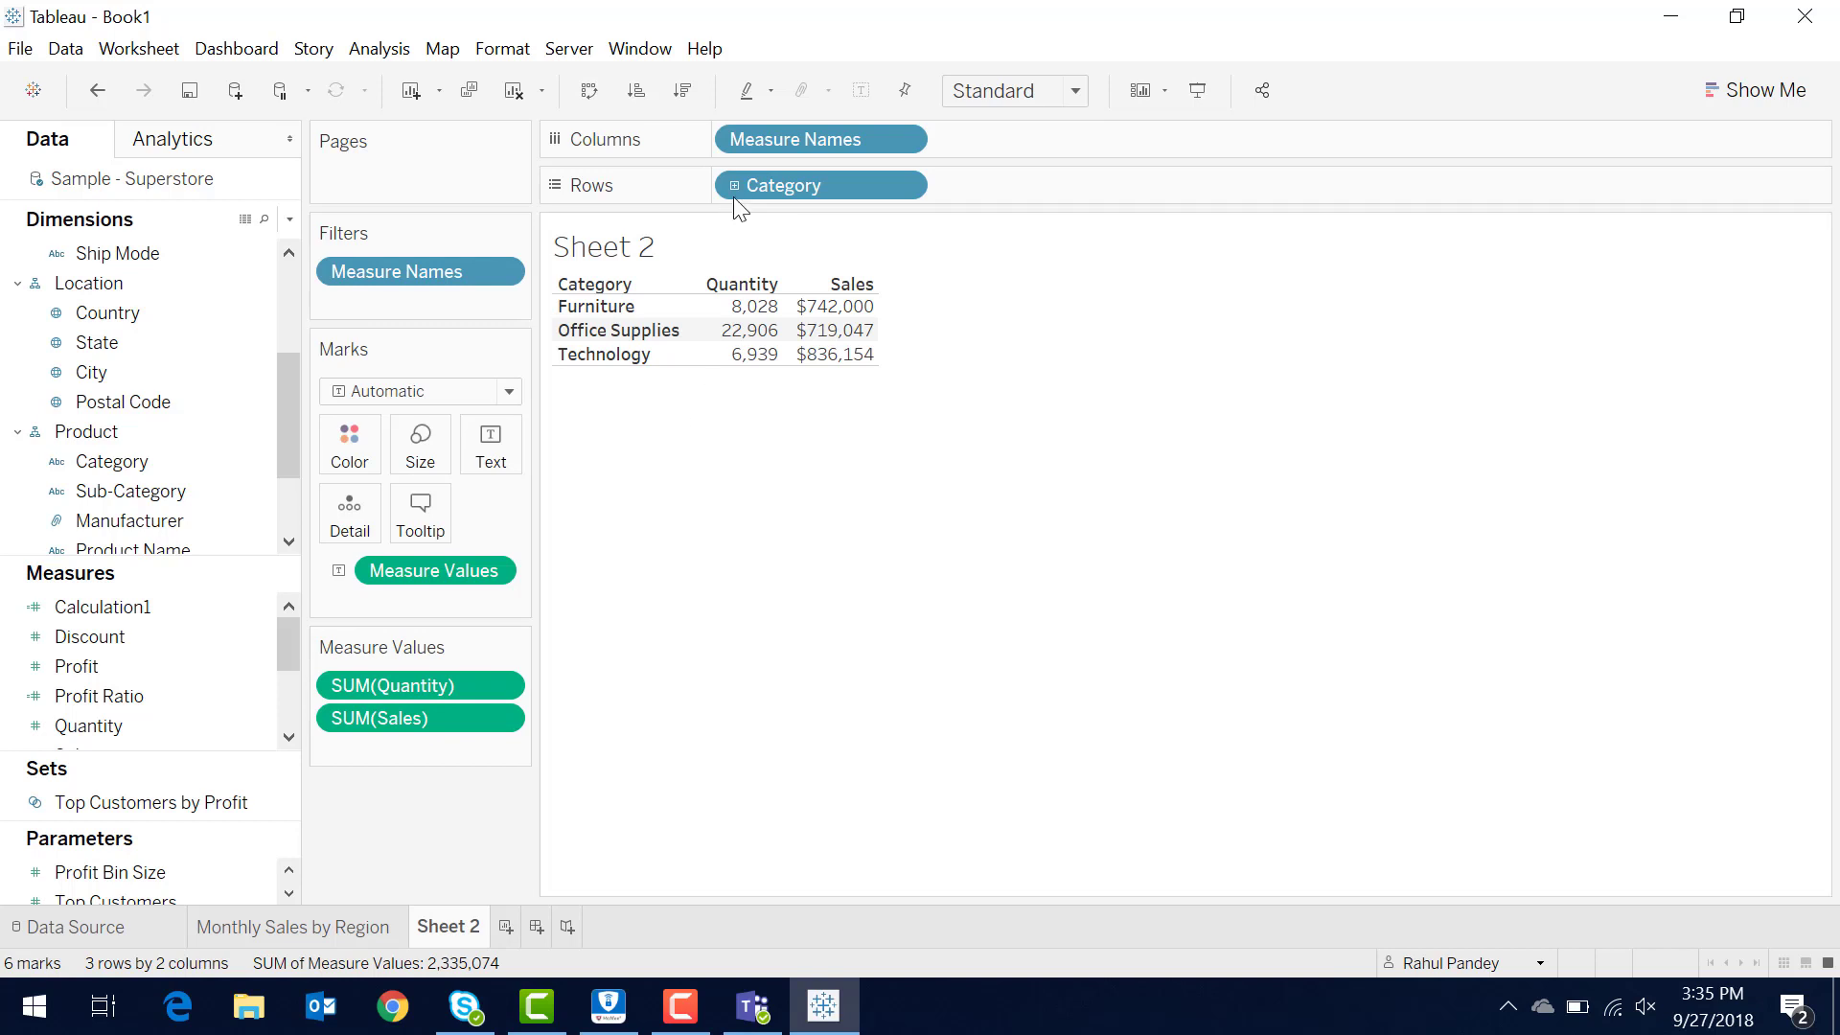
Reorder the measure values so that Quantity comes after Sales in the table.
click(1715, 85)
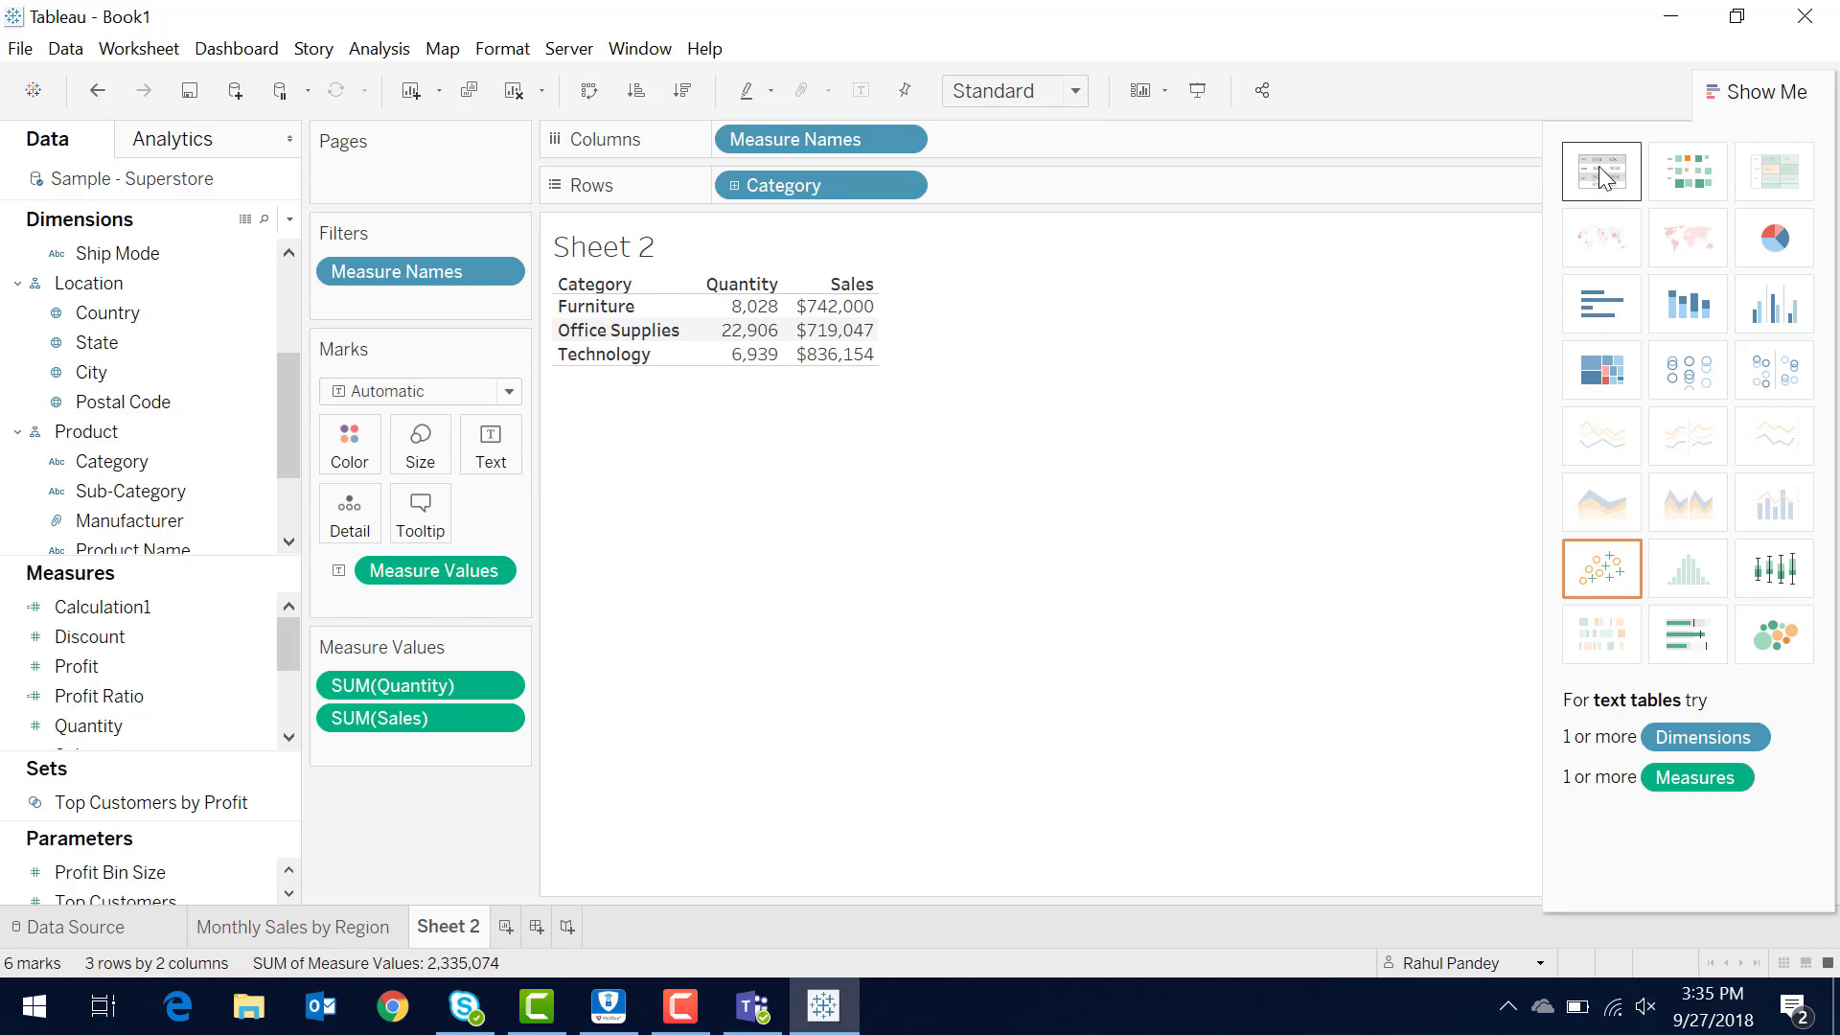
click(1755, 91)
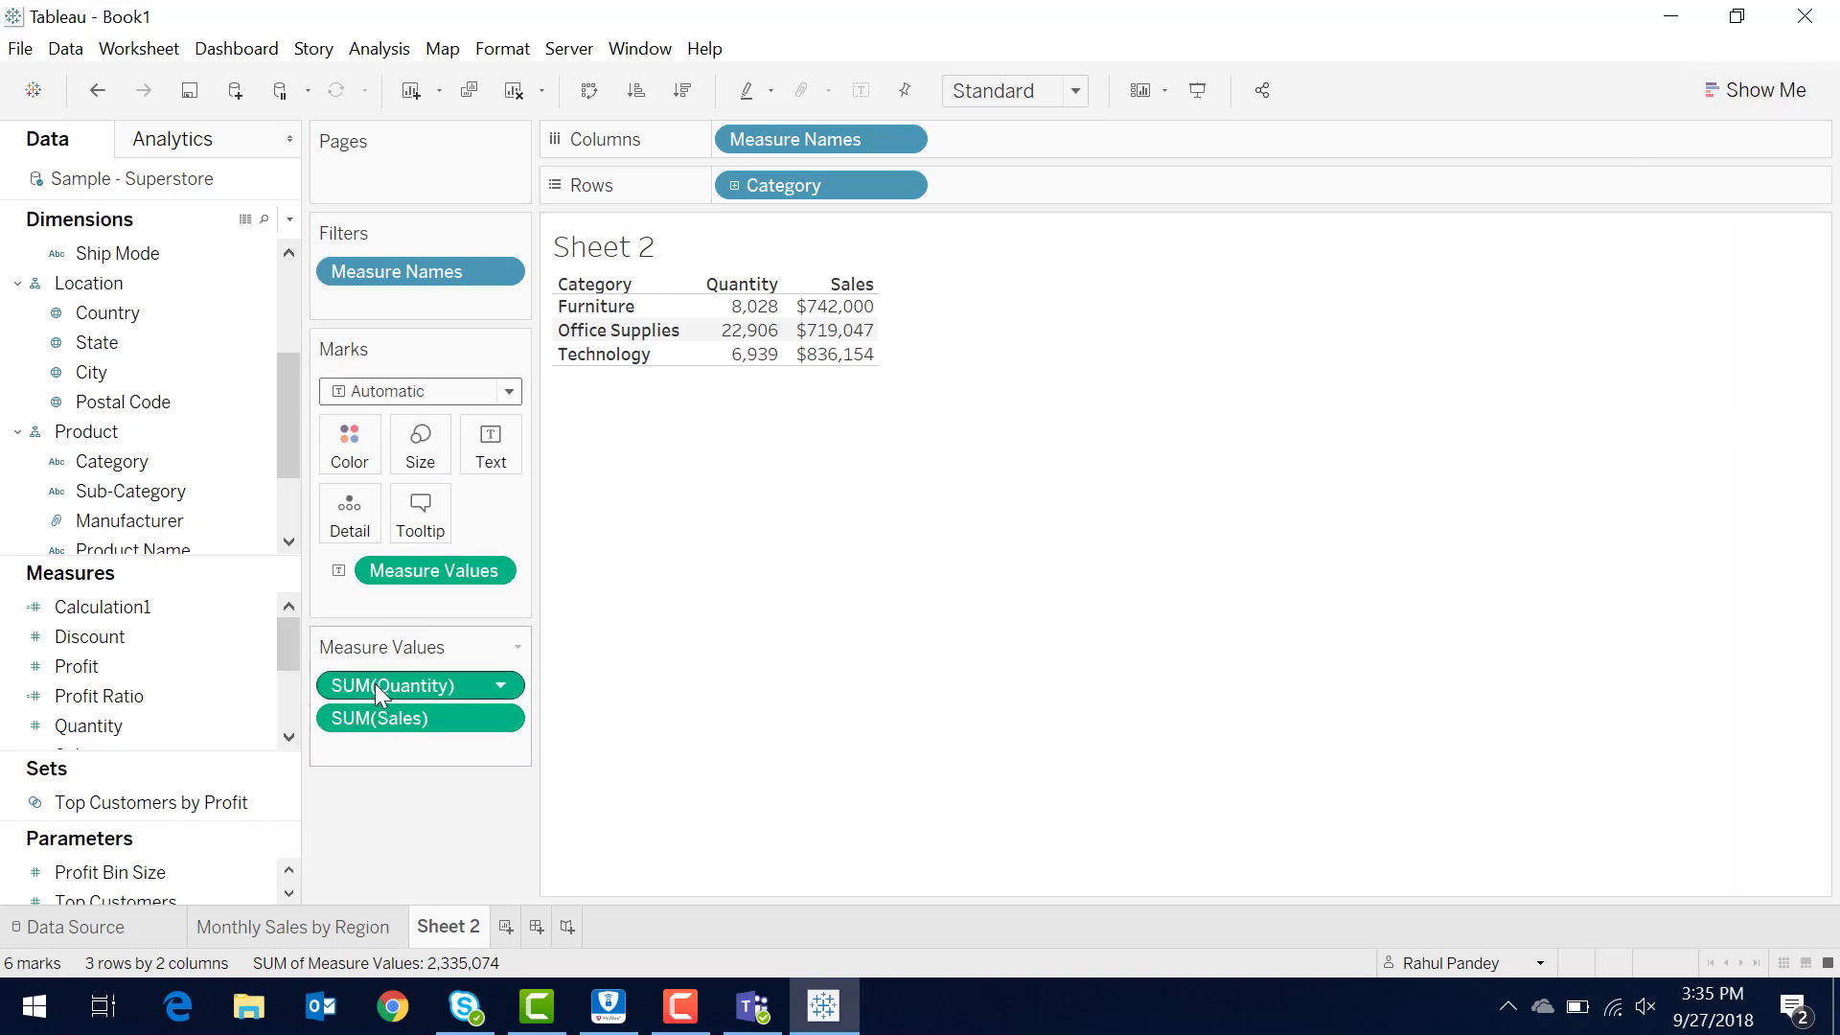
drag(375, 682, 386, 744)
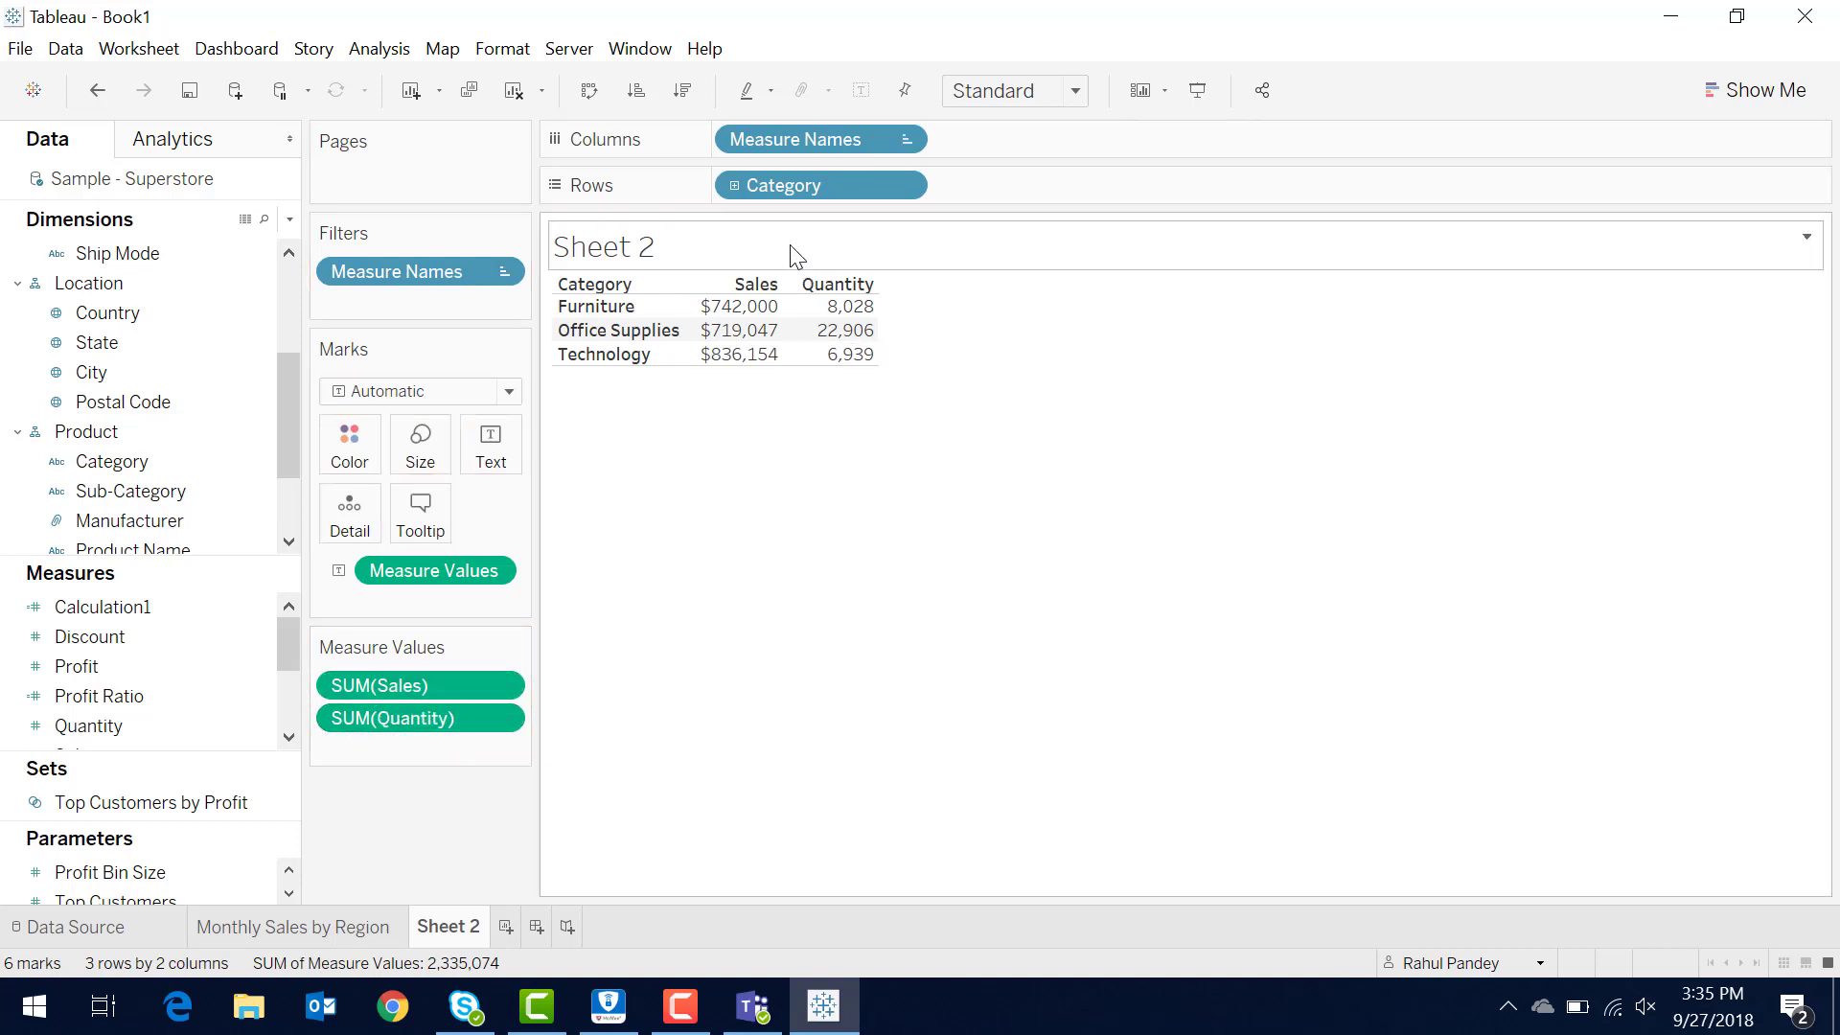
Drill the row hierarchy down from Category through Sub-Category to Manufacturer, and collapse it back to Category.
scroll(262, 498, down, 2)
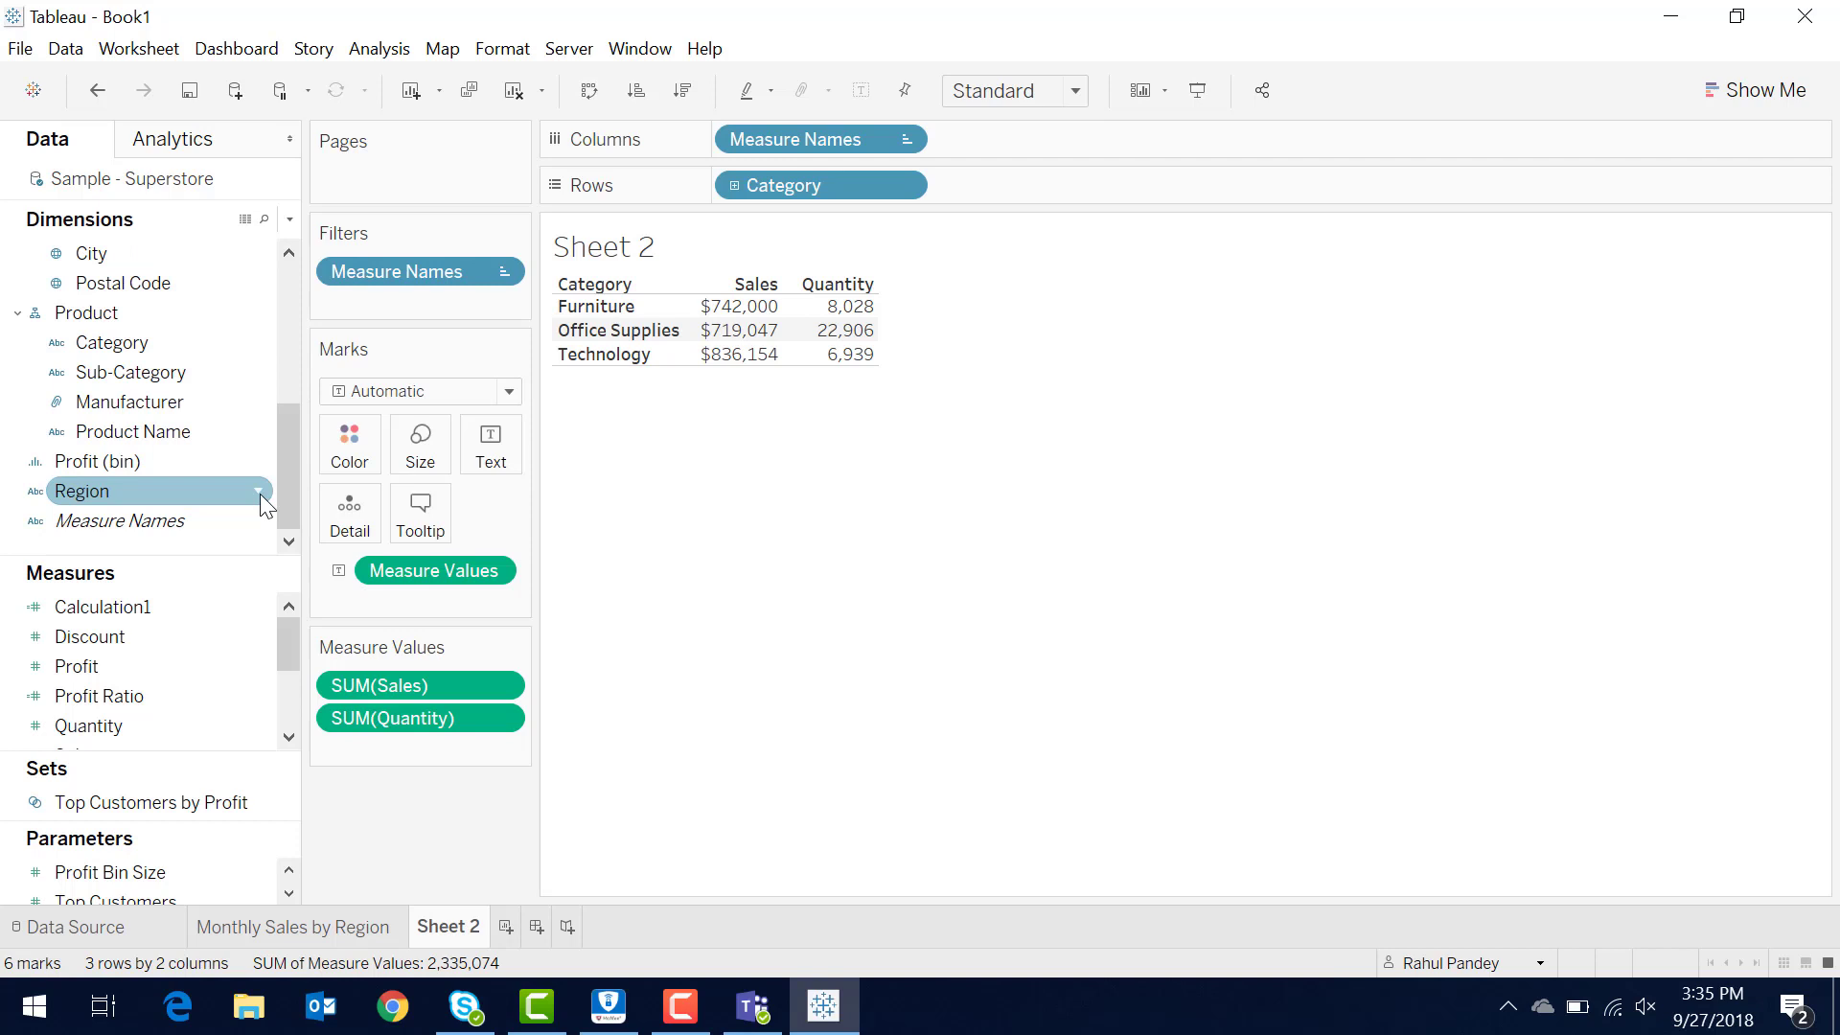
click(735, 186)
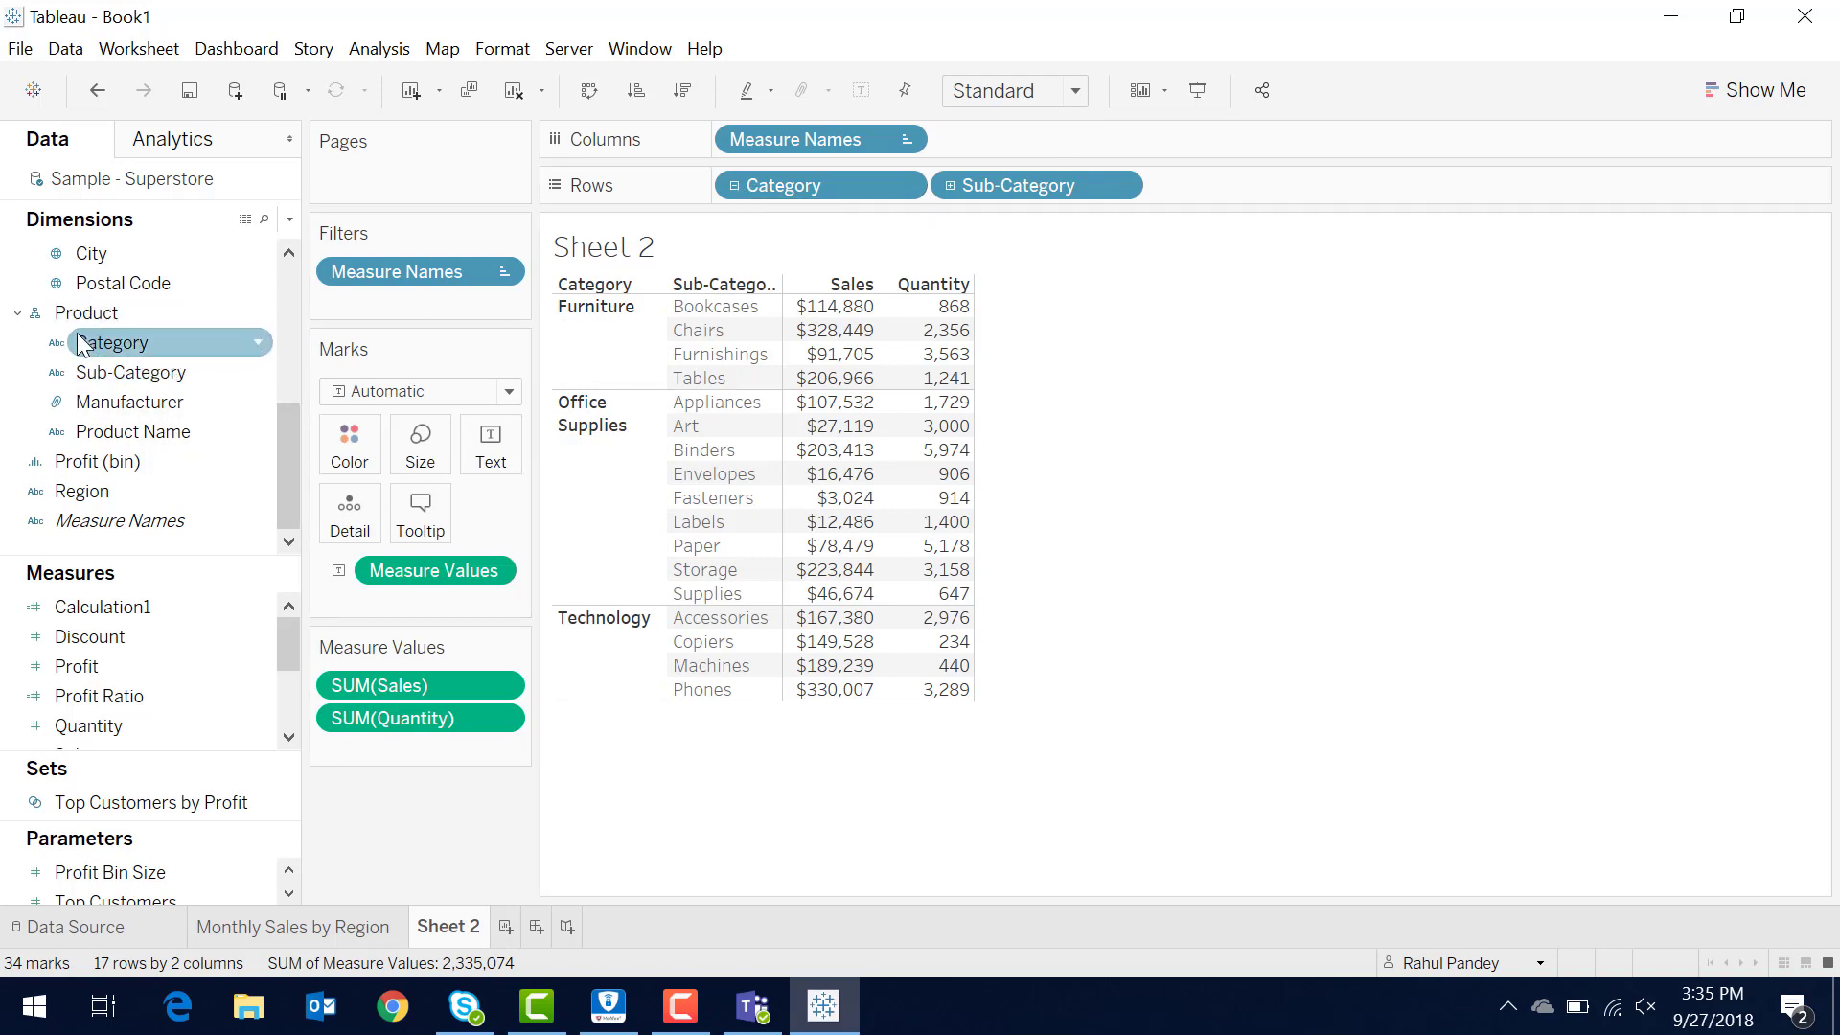
click(951, 185)
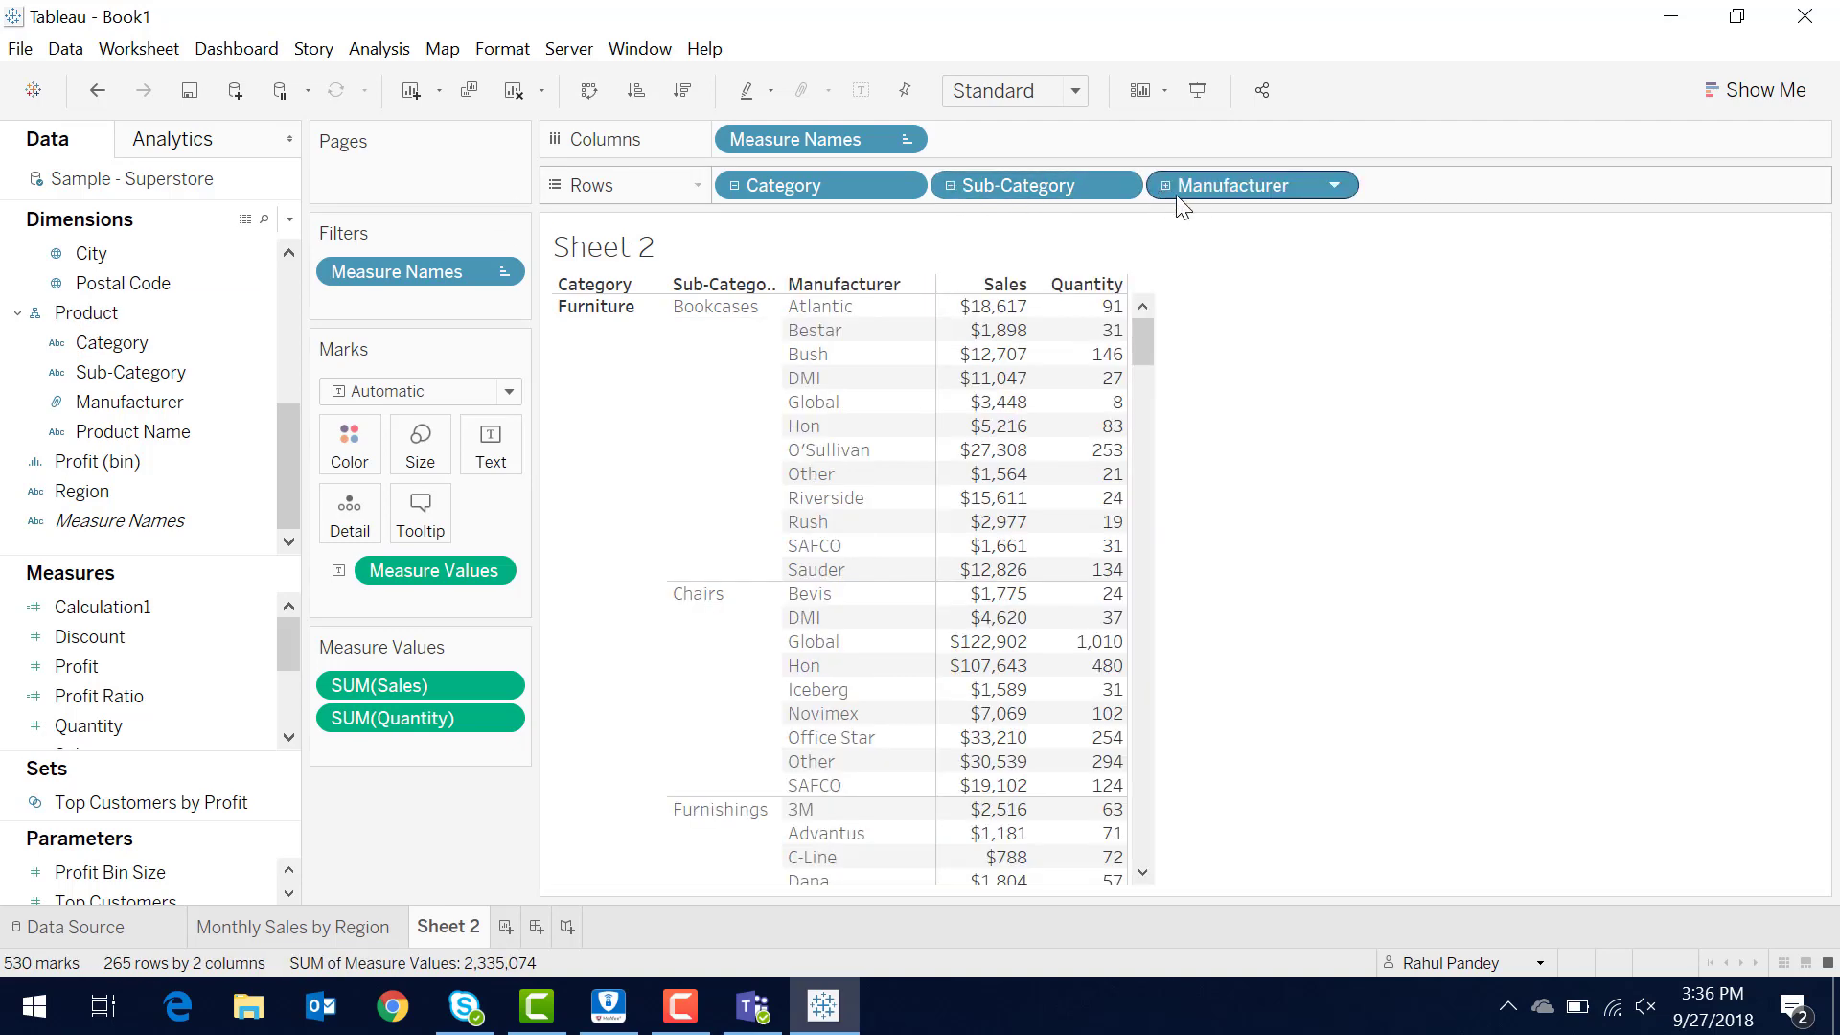
click(950, 185)
click(739, 190)
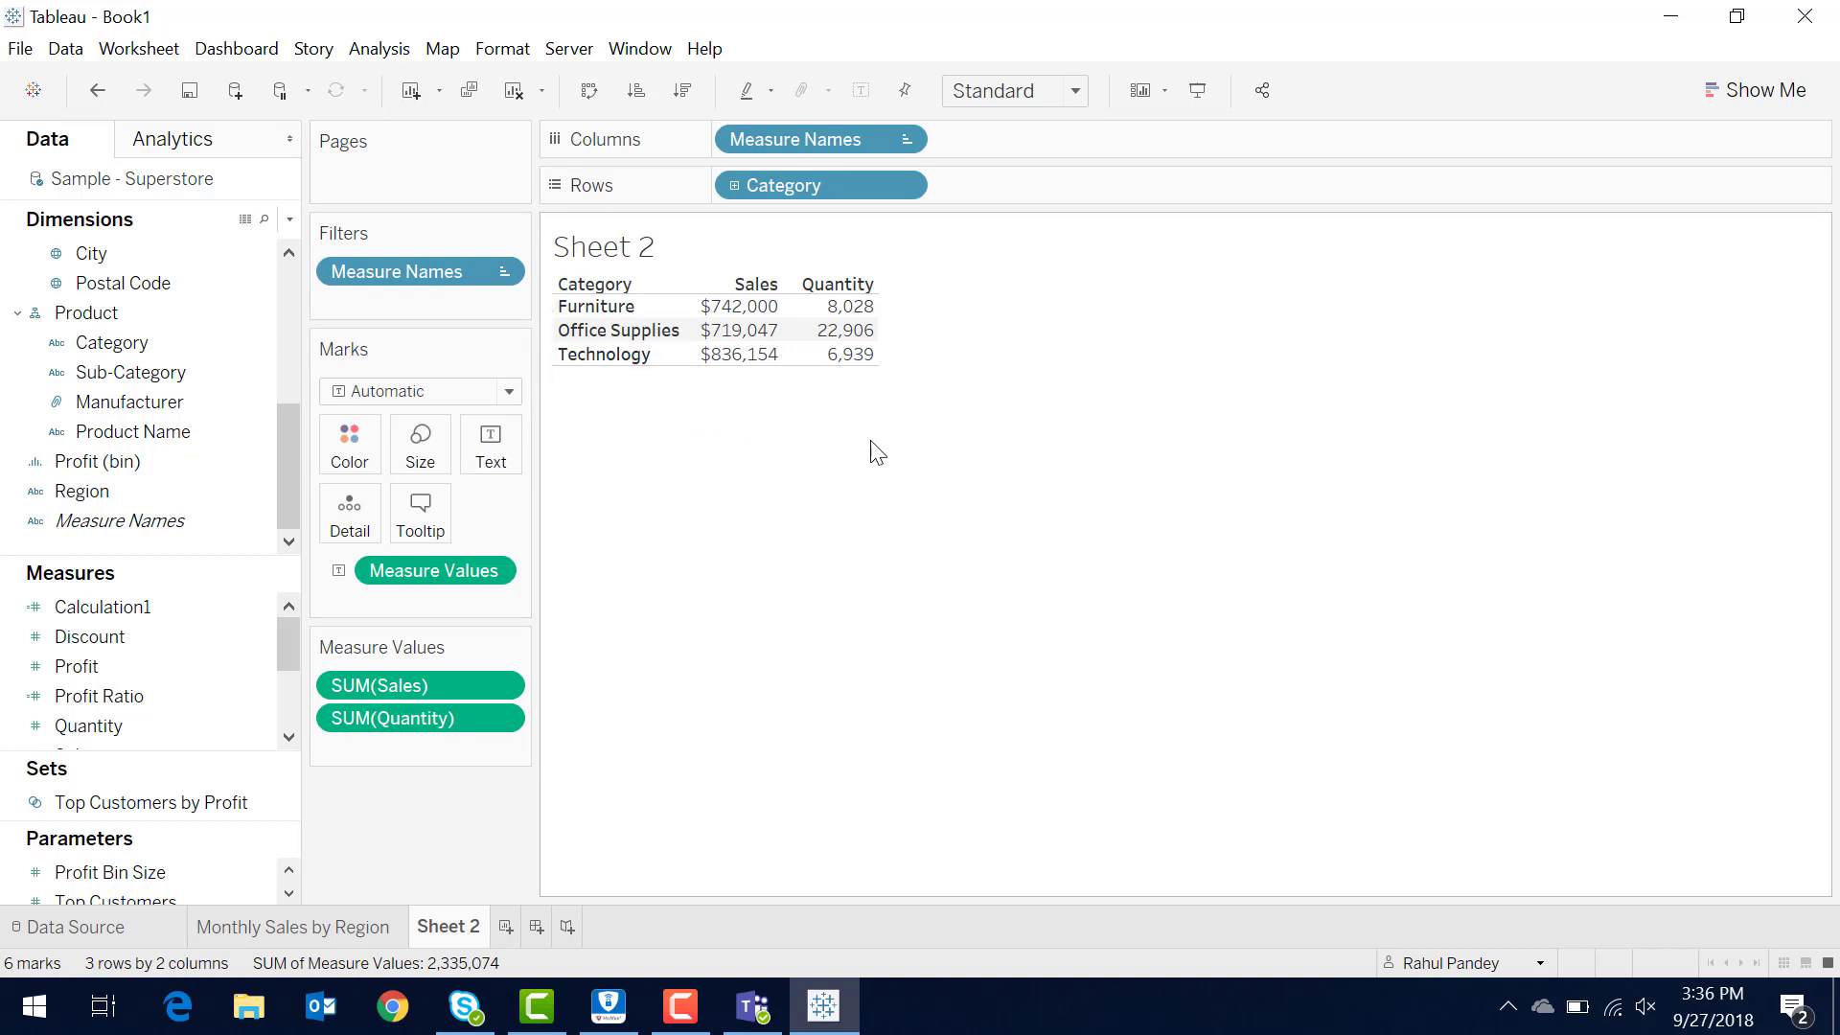
Start a new calculated field and name it "Sales / Qunatity".
click(376, 53)
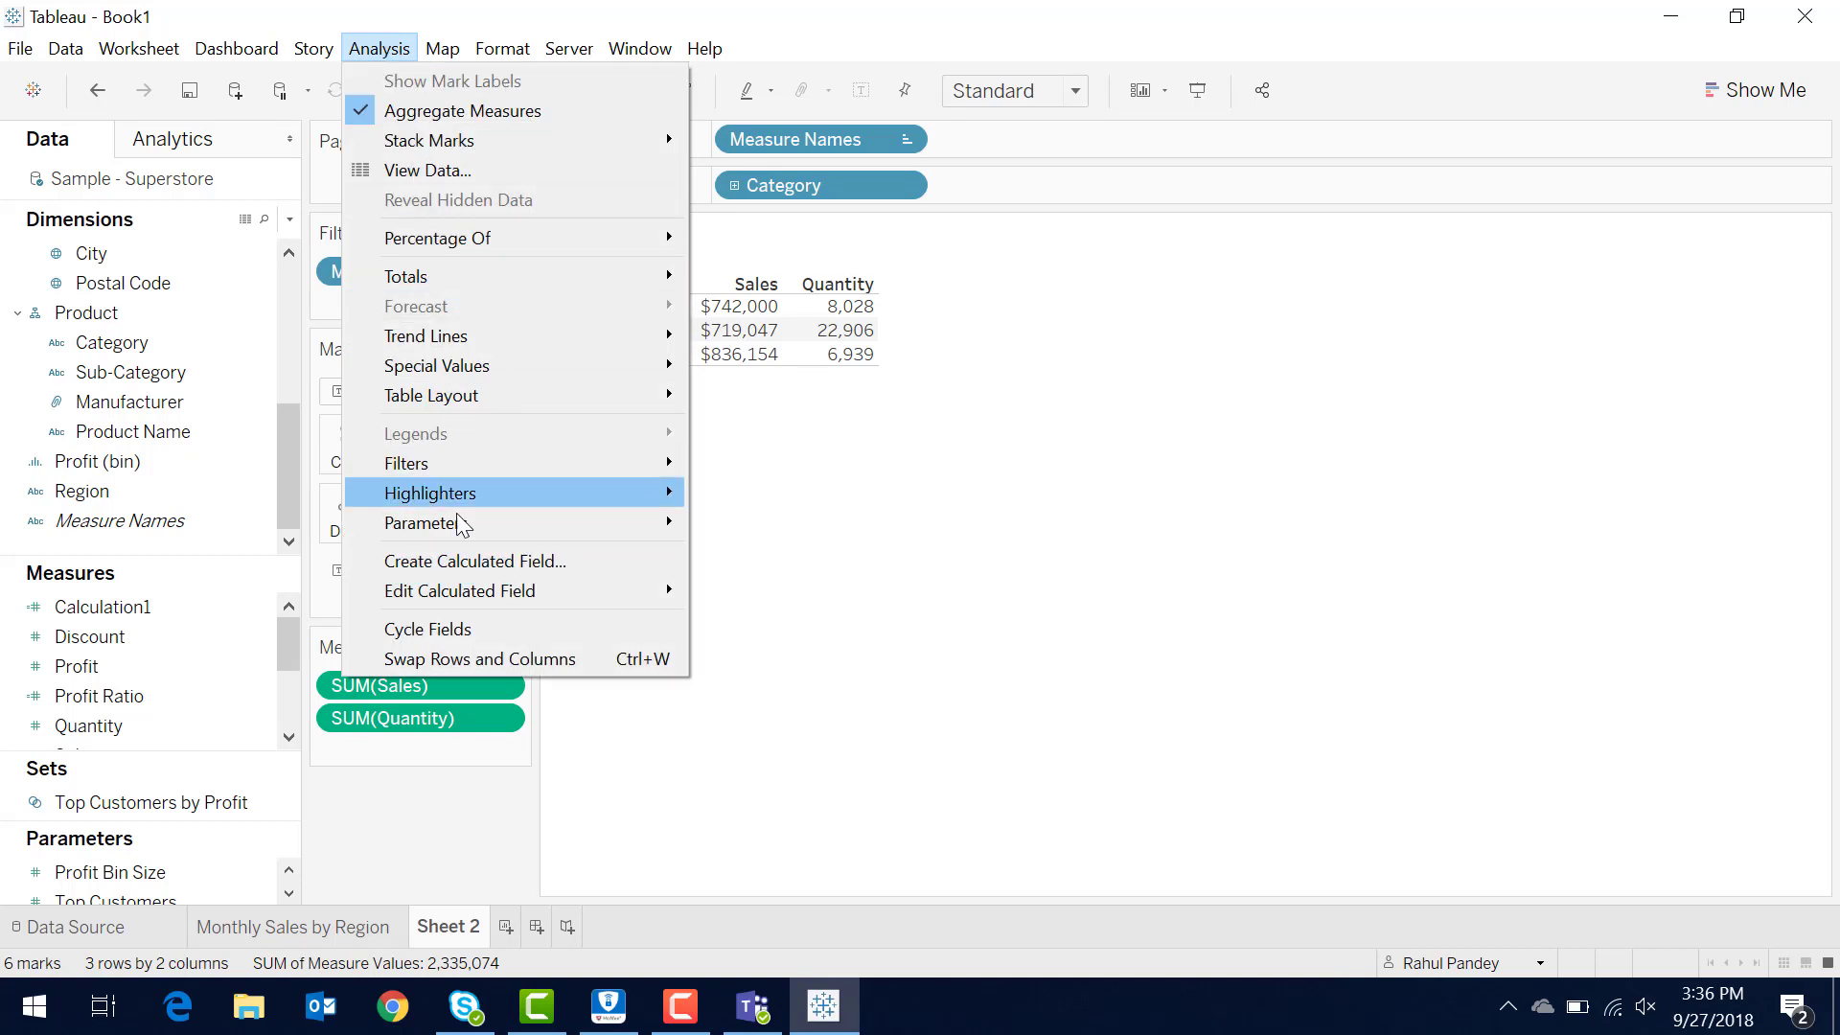
click(465, 563)
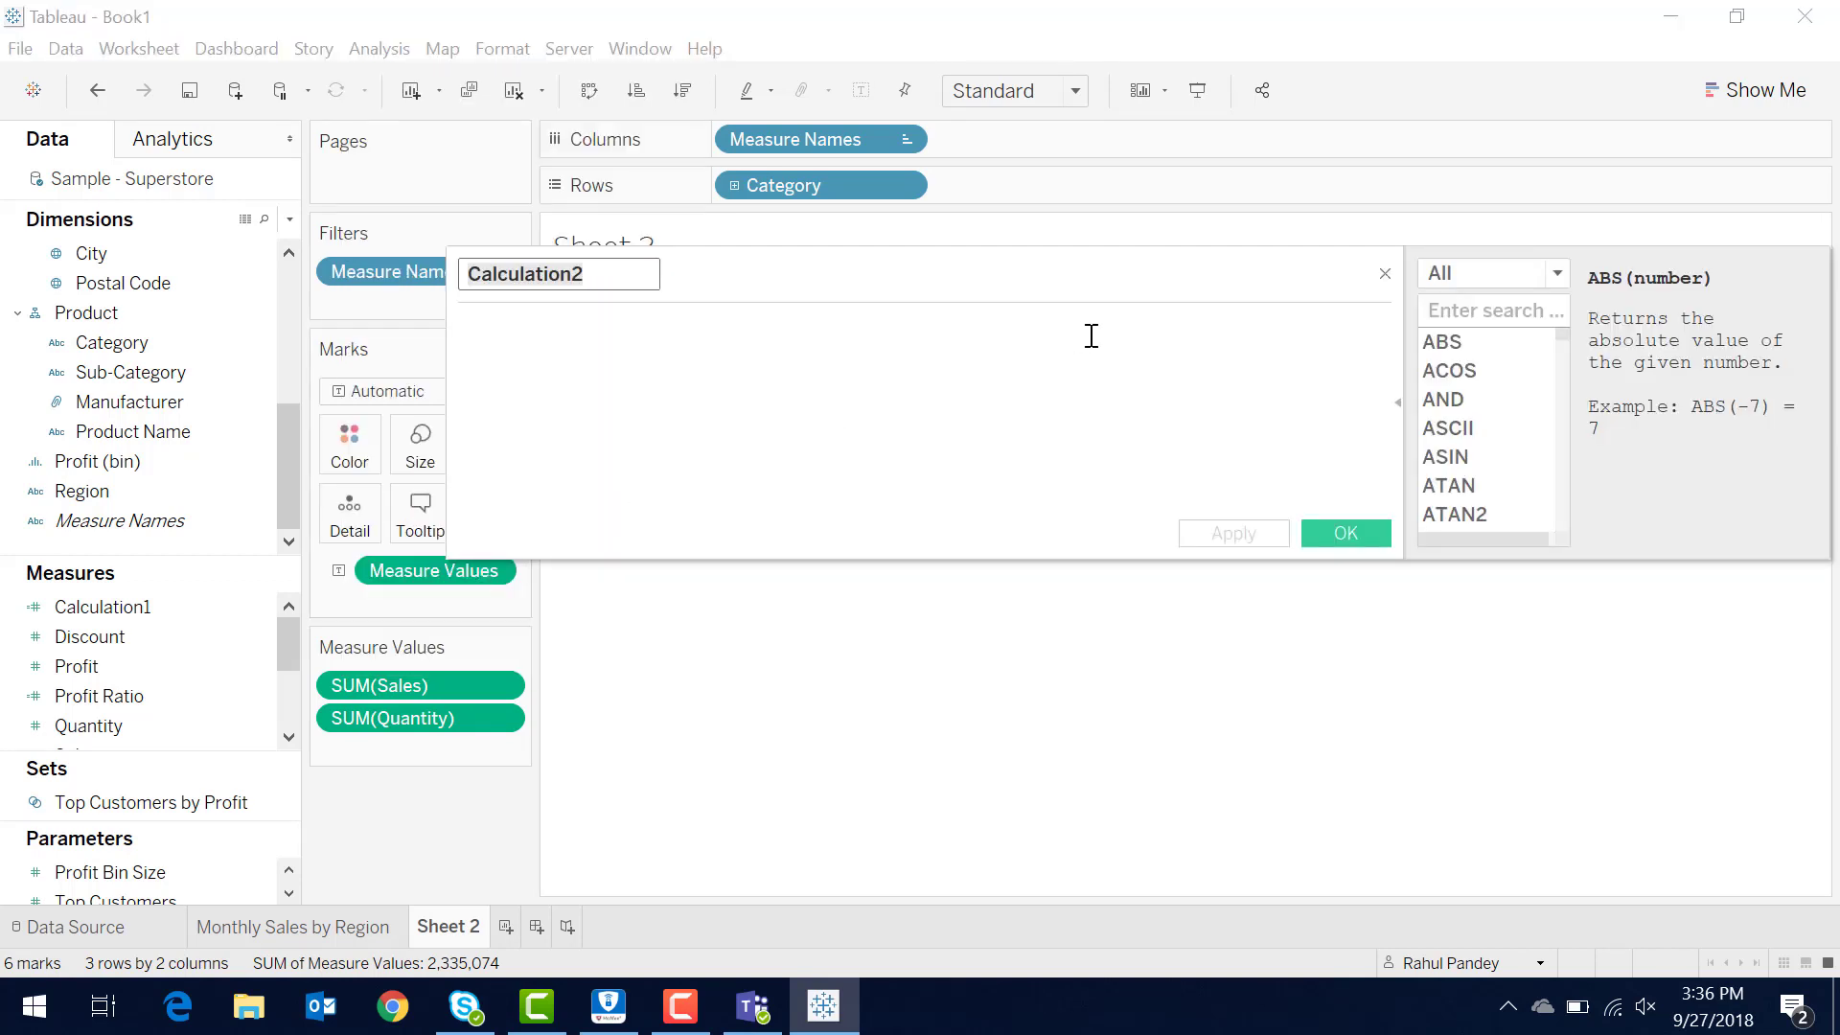
text(Sales / Q)
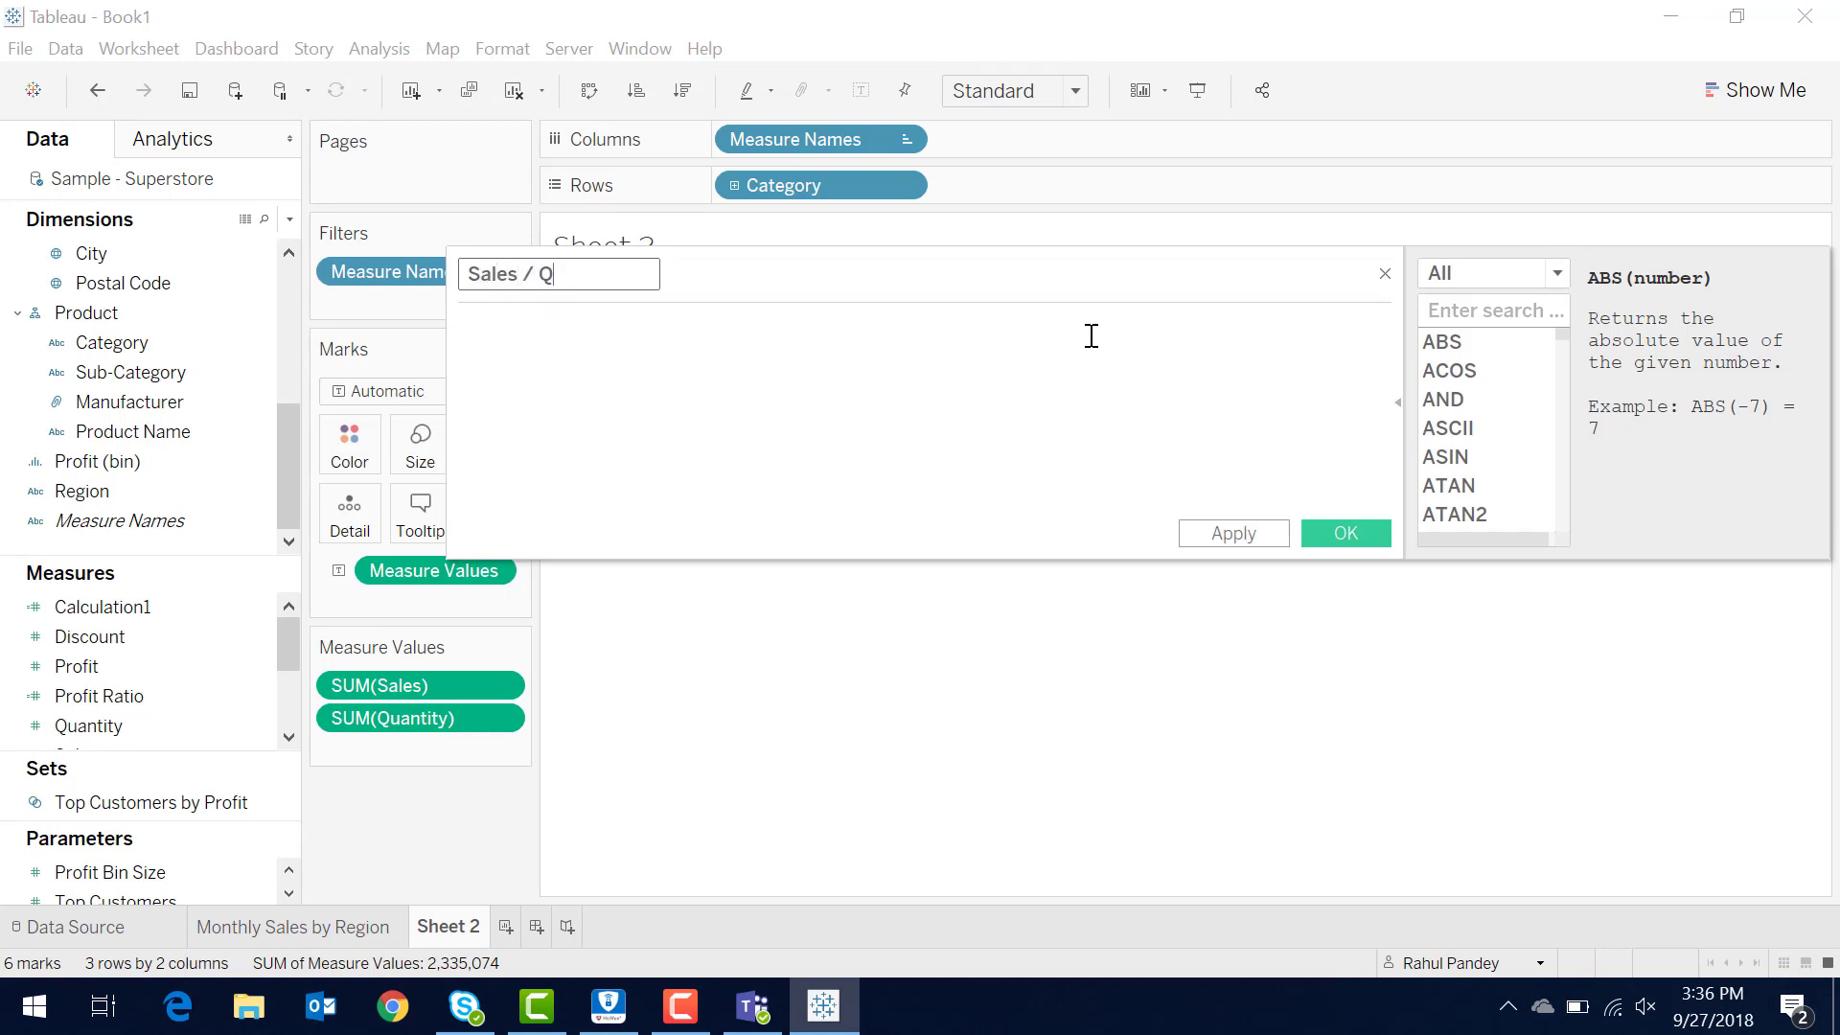
text(unatity)
Define the calculated field's formula as [Sales]/[Quantity] and save the field.
click(1006, 373)
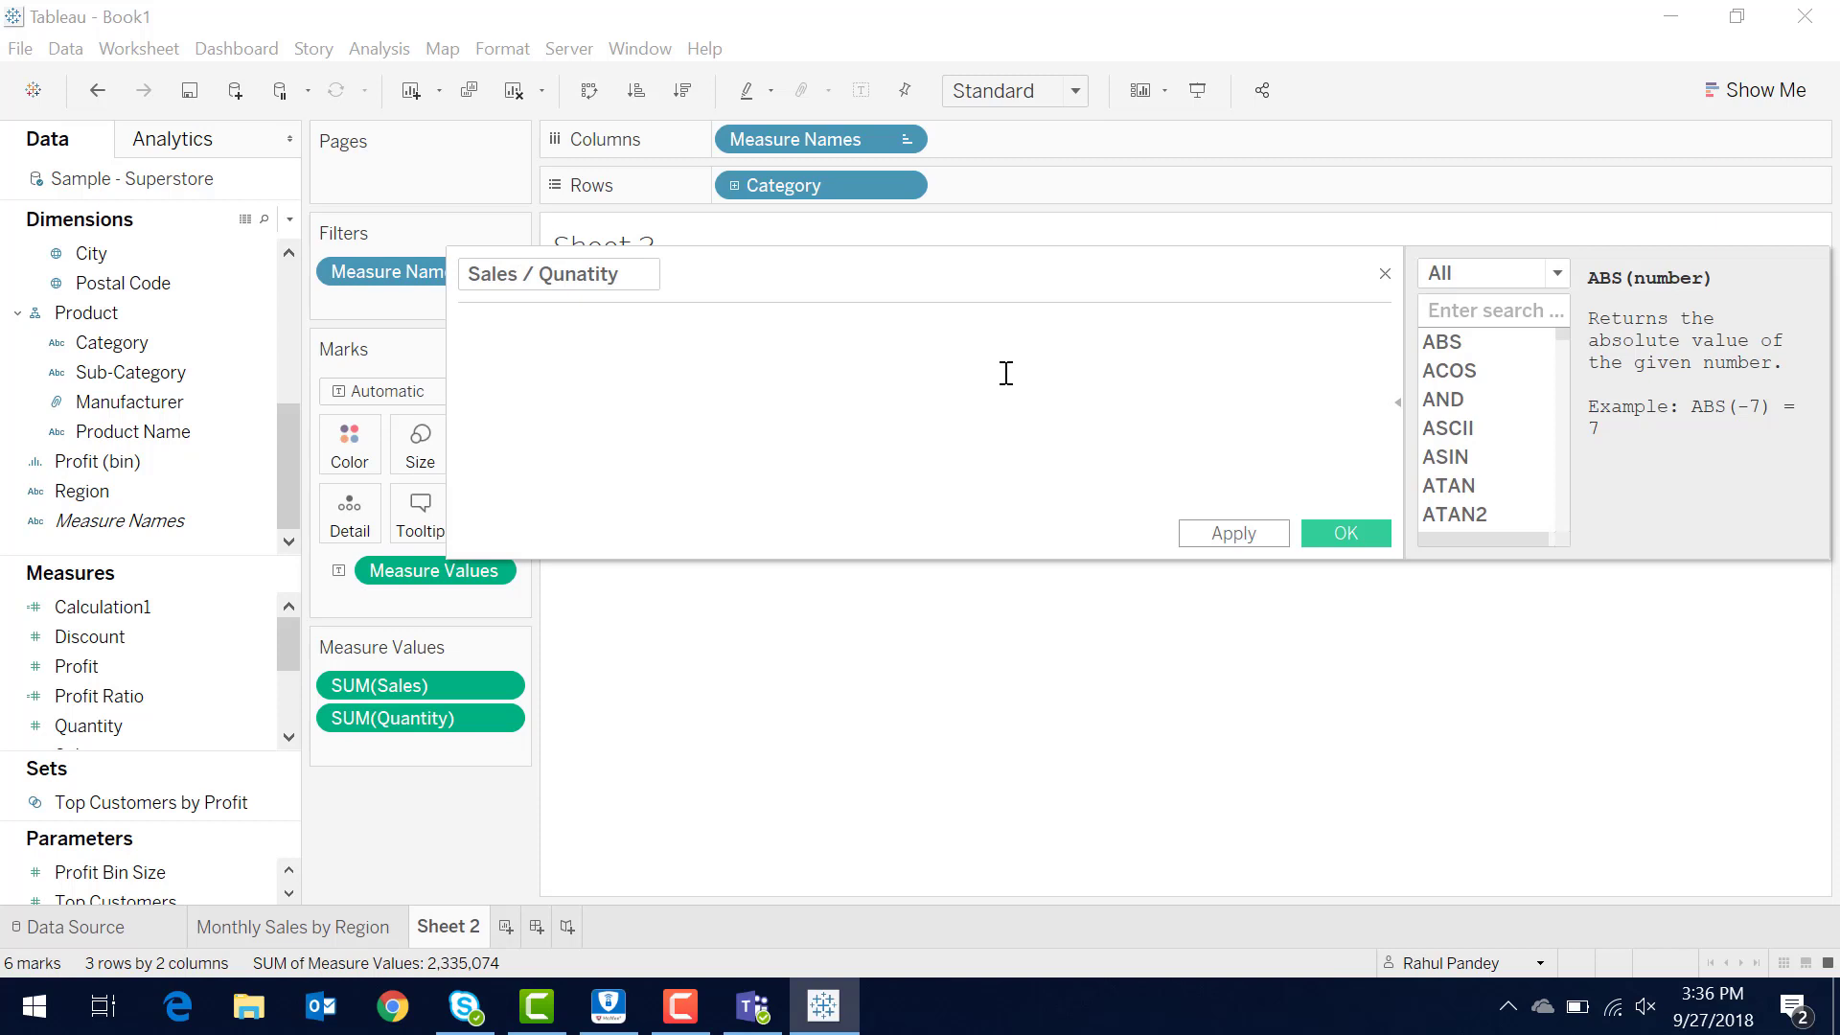
text(sale)
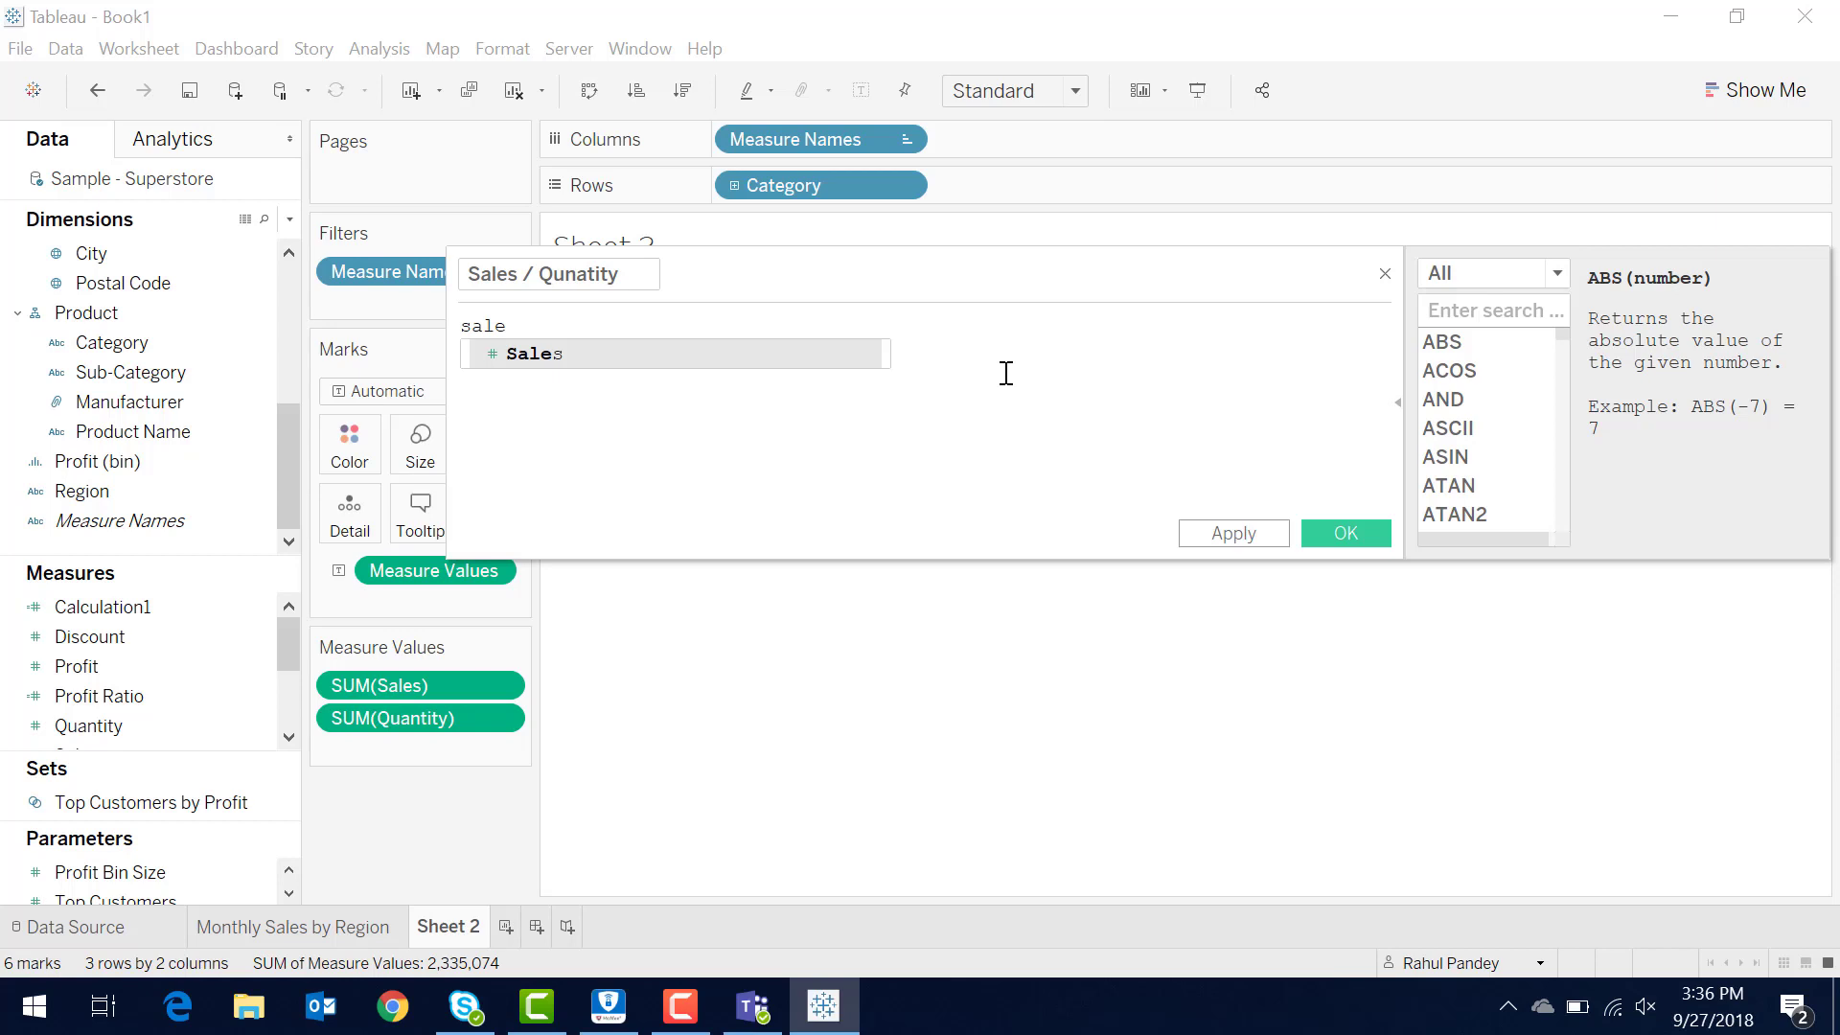
key(Return)
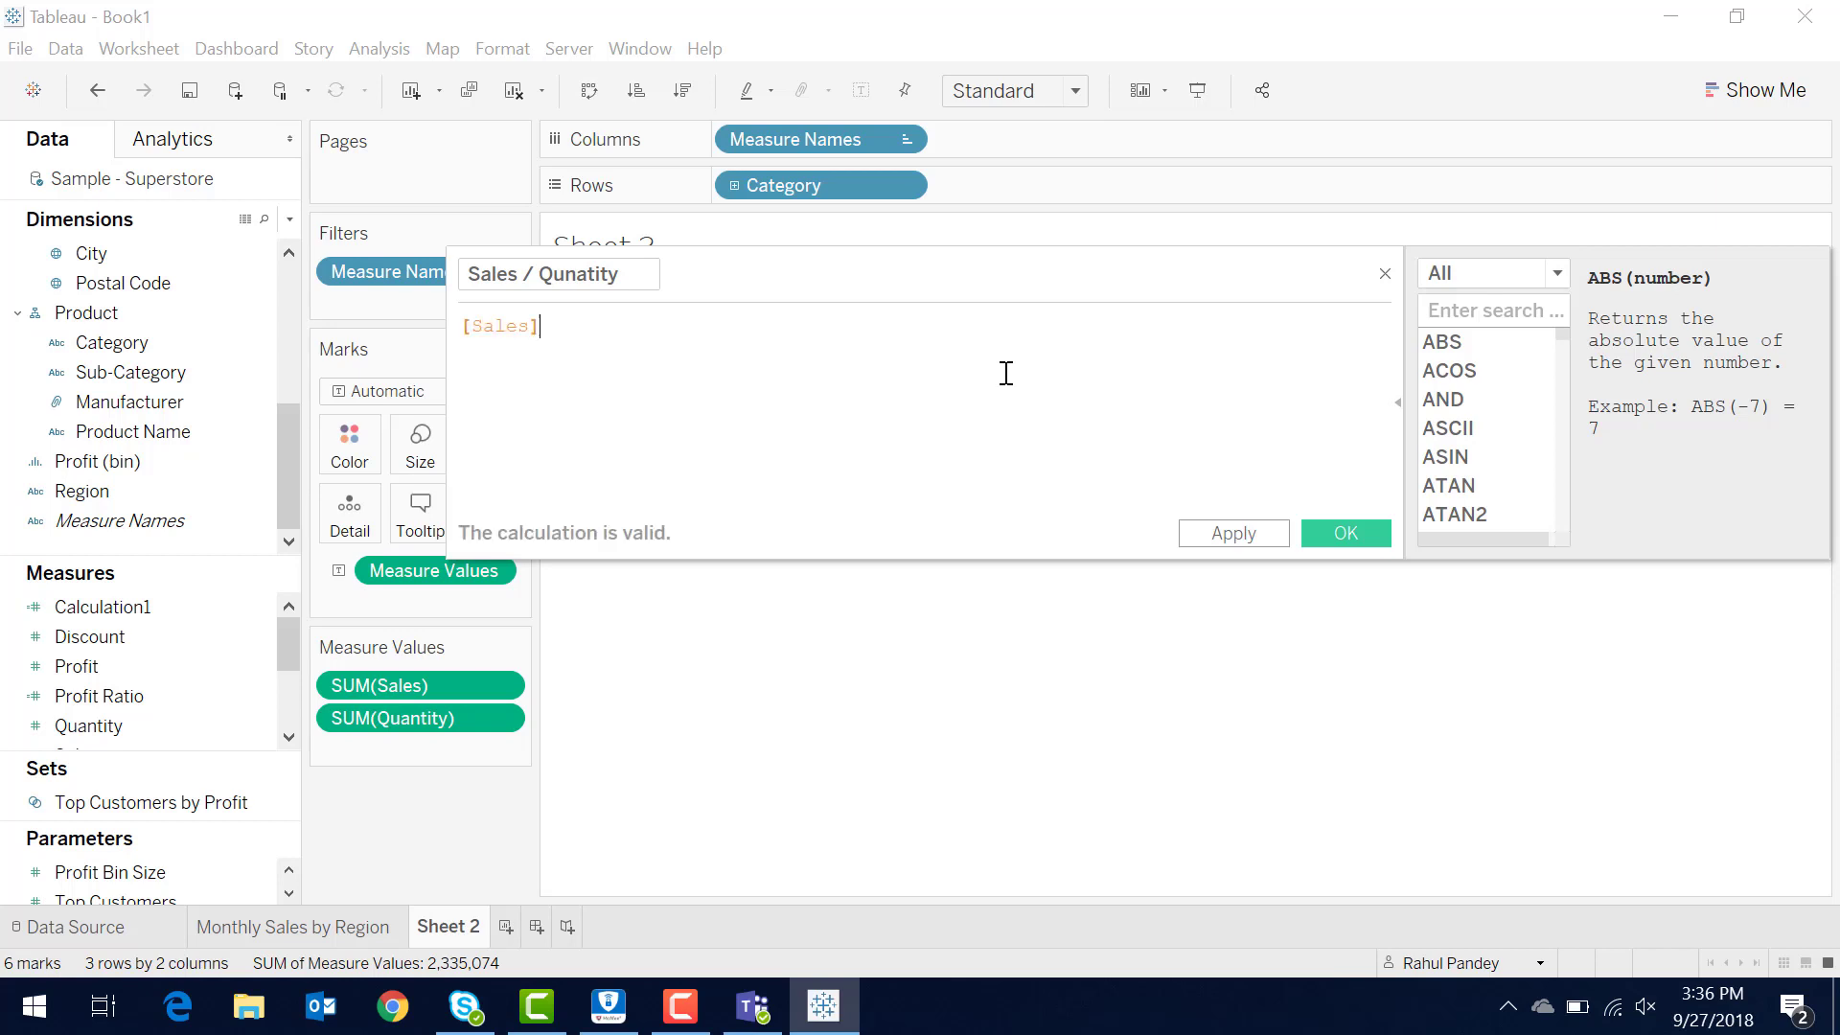
text(/)
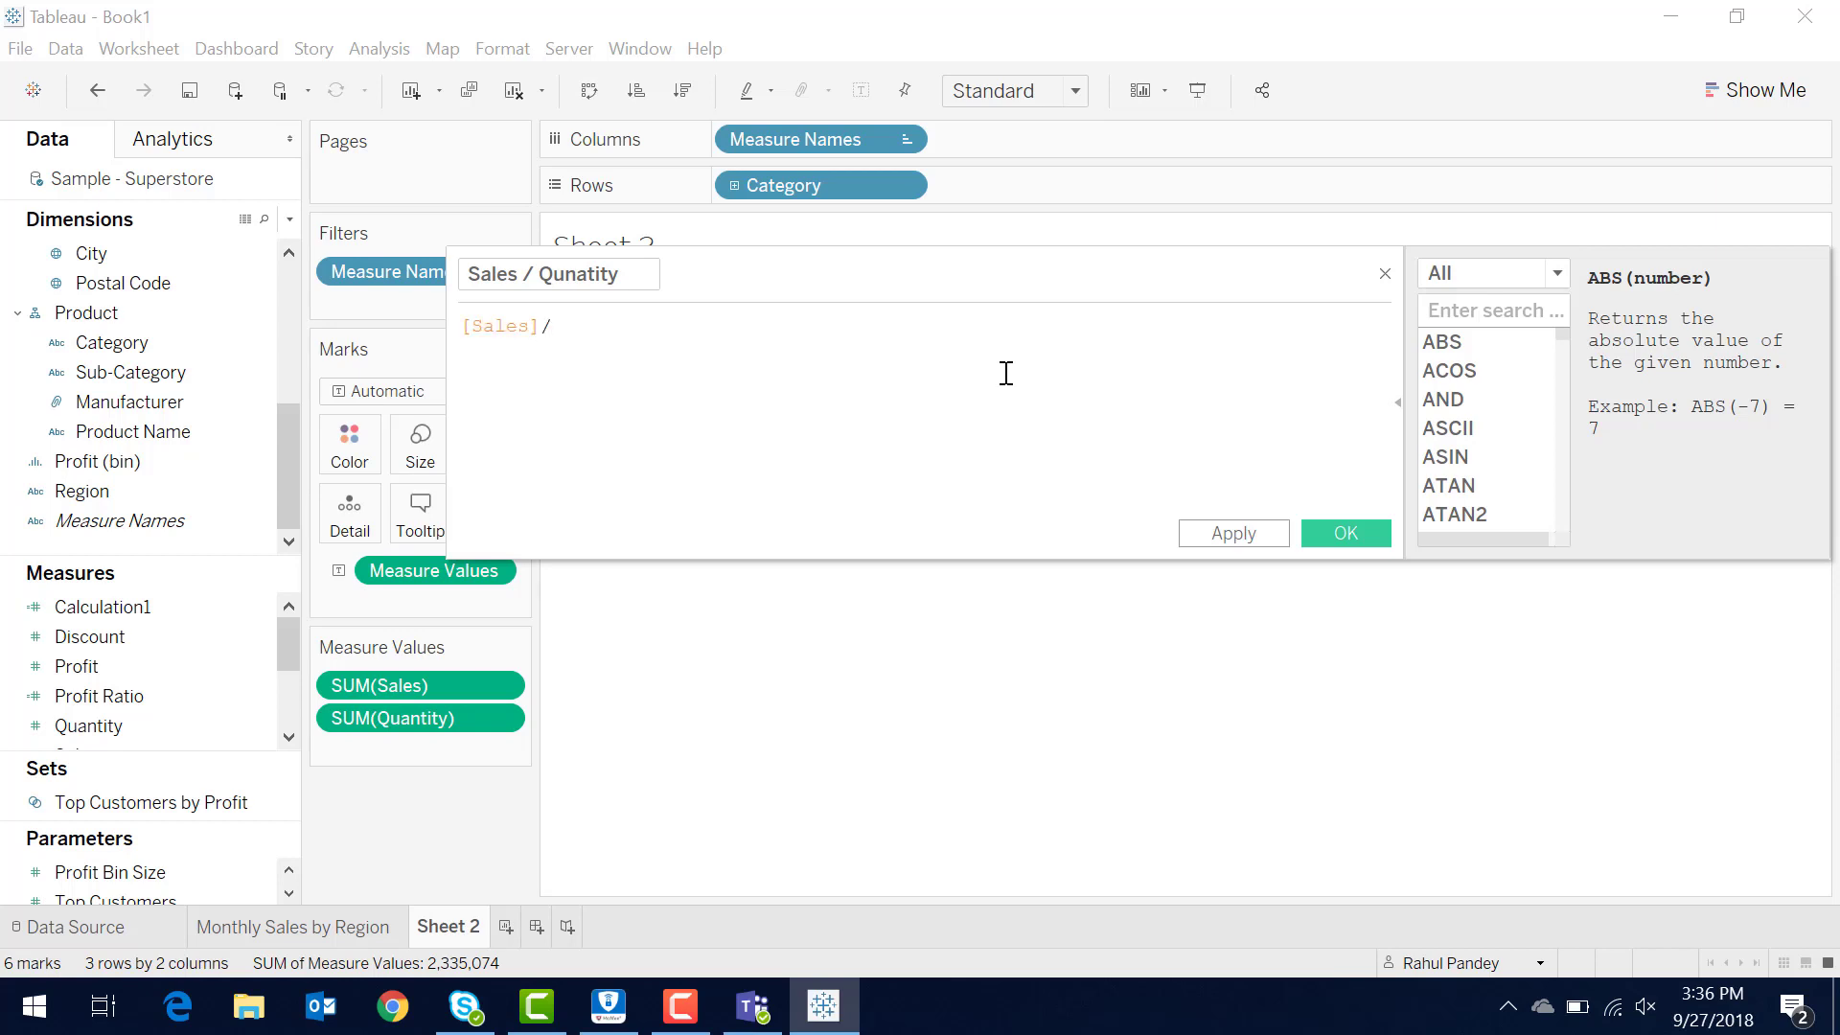
text(quan)
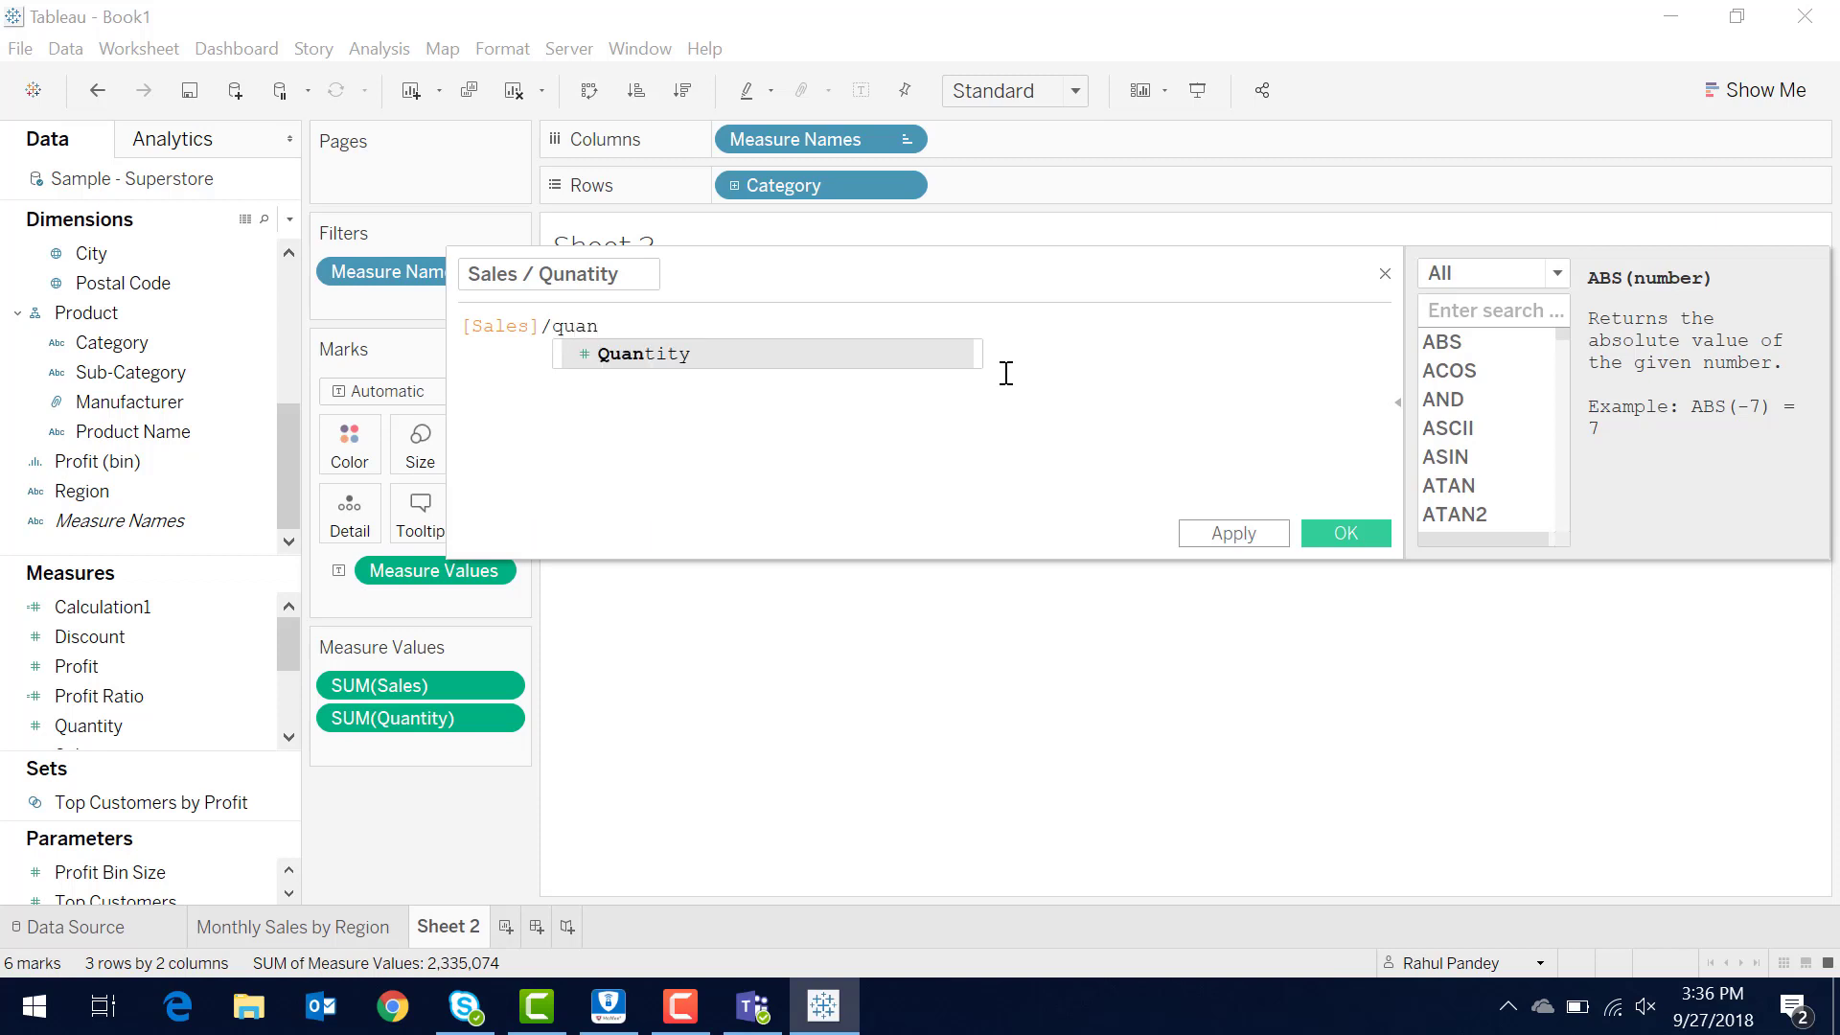
key(Return)
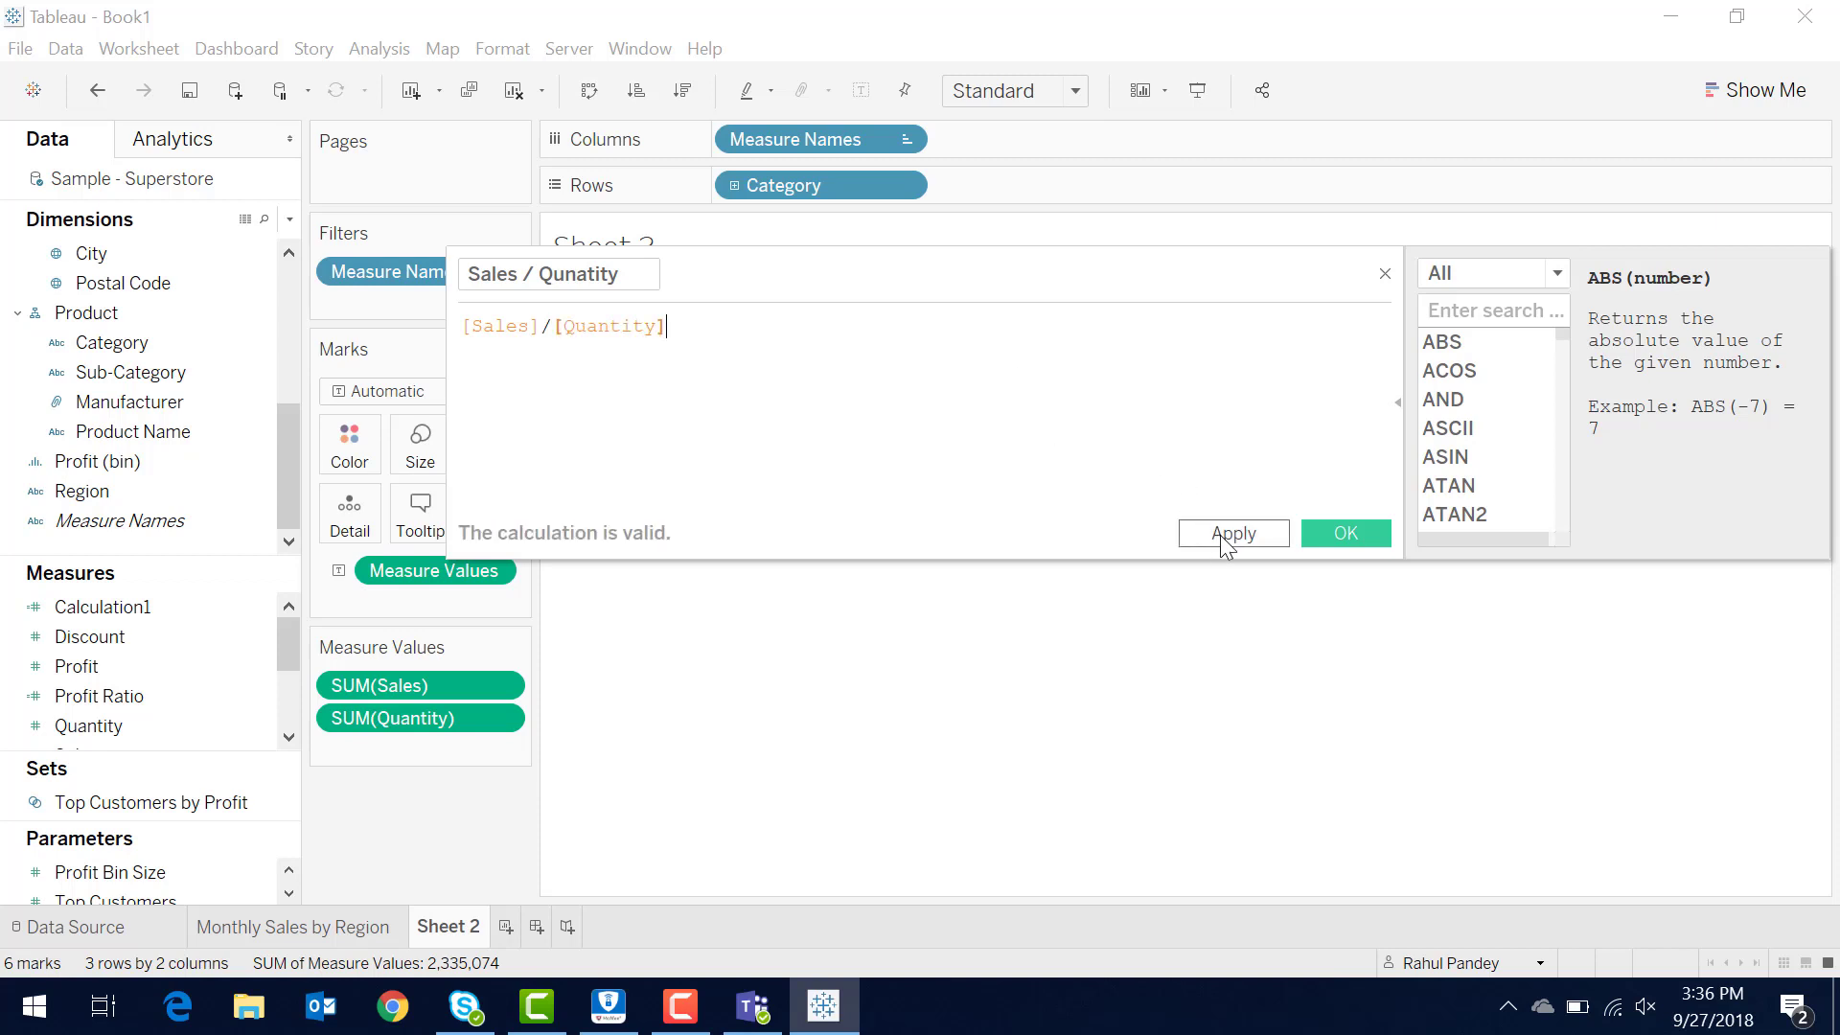
click(1229, 537)
click(1351, 536)
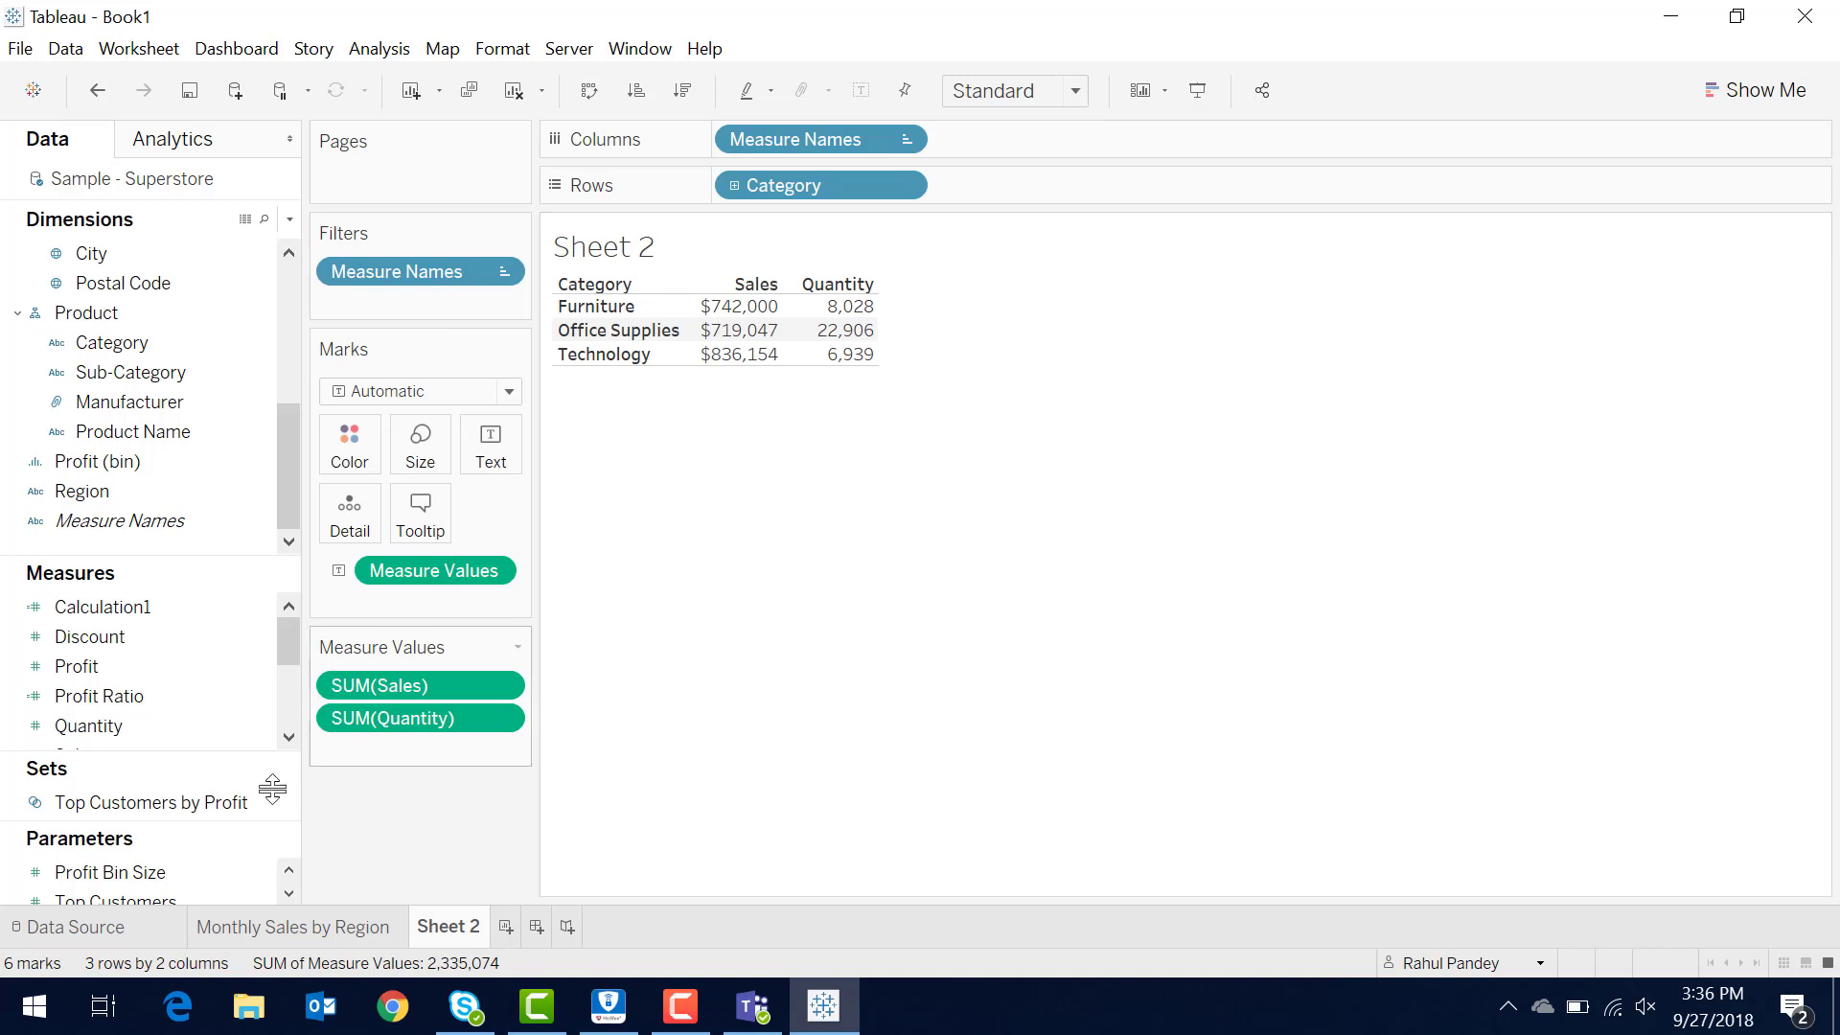
Add the Sales / Qunatity calculated field to the Category table as a third measure.
scroll(148, 719, down, 2)
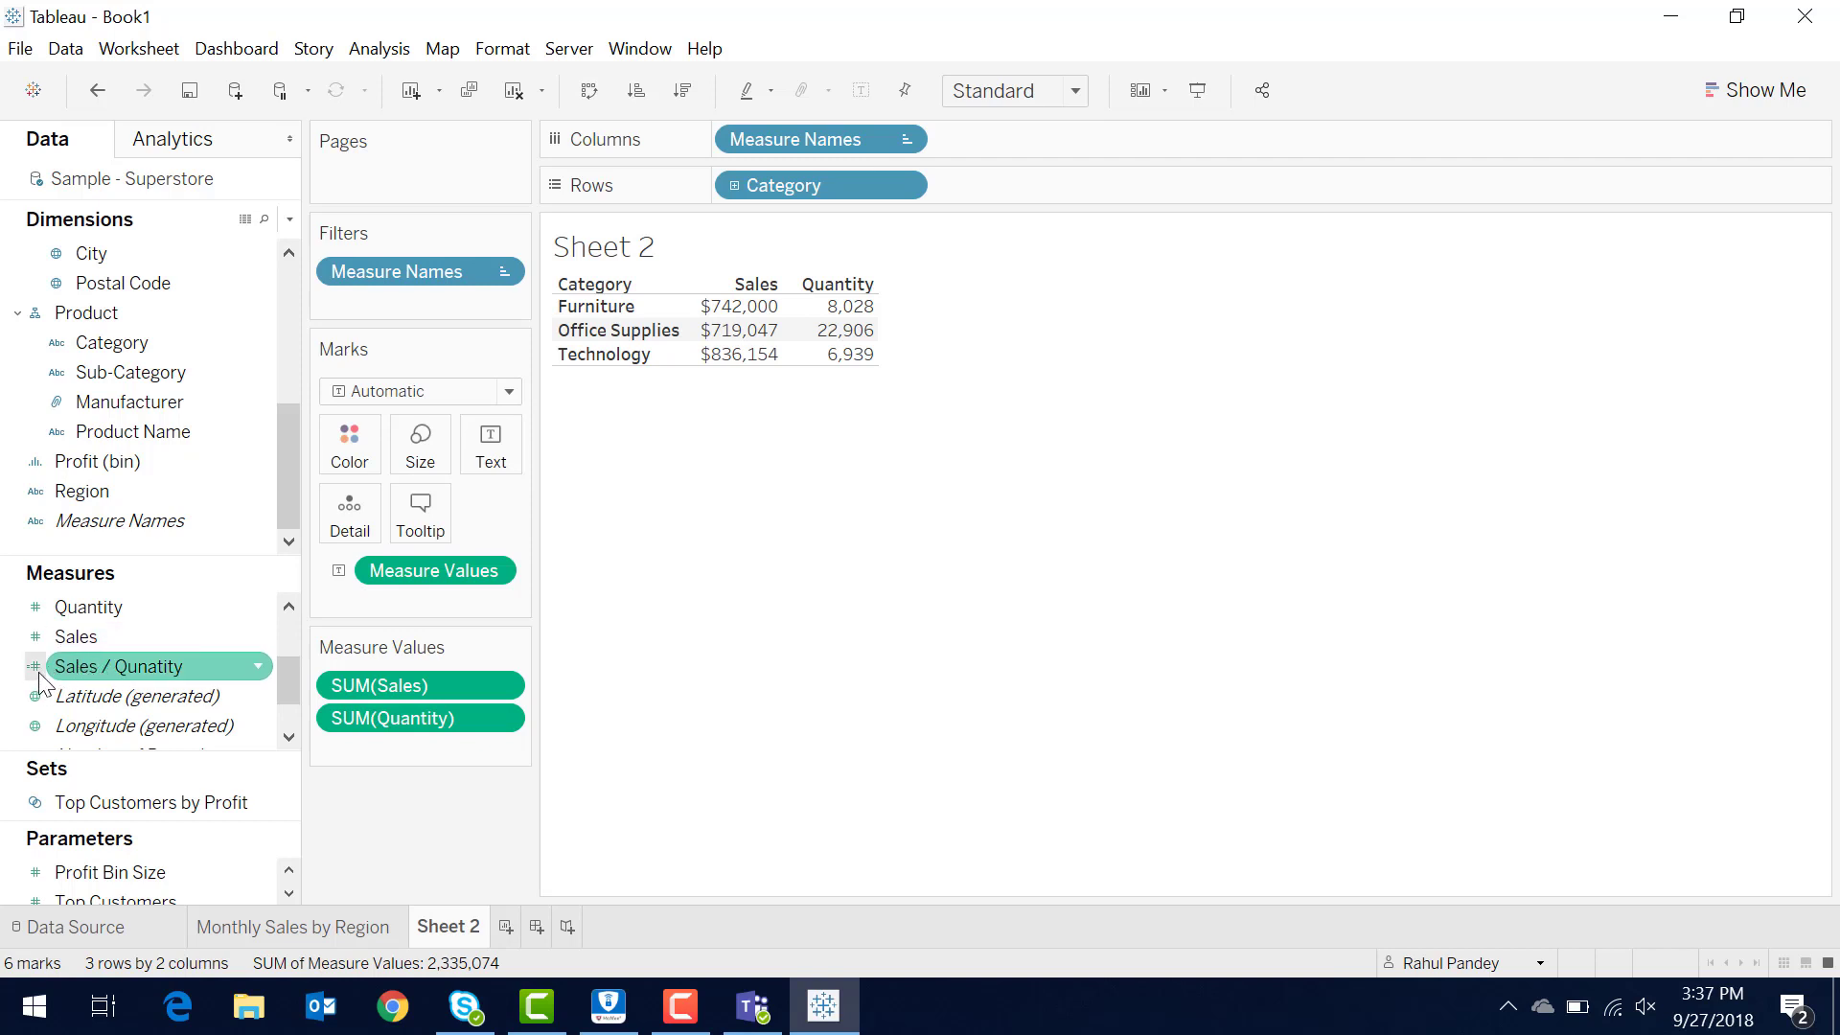
click(89, 665)
double_click(89, 664)
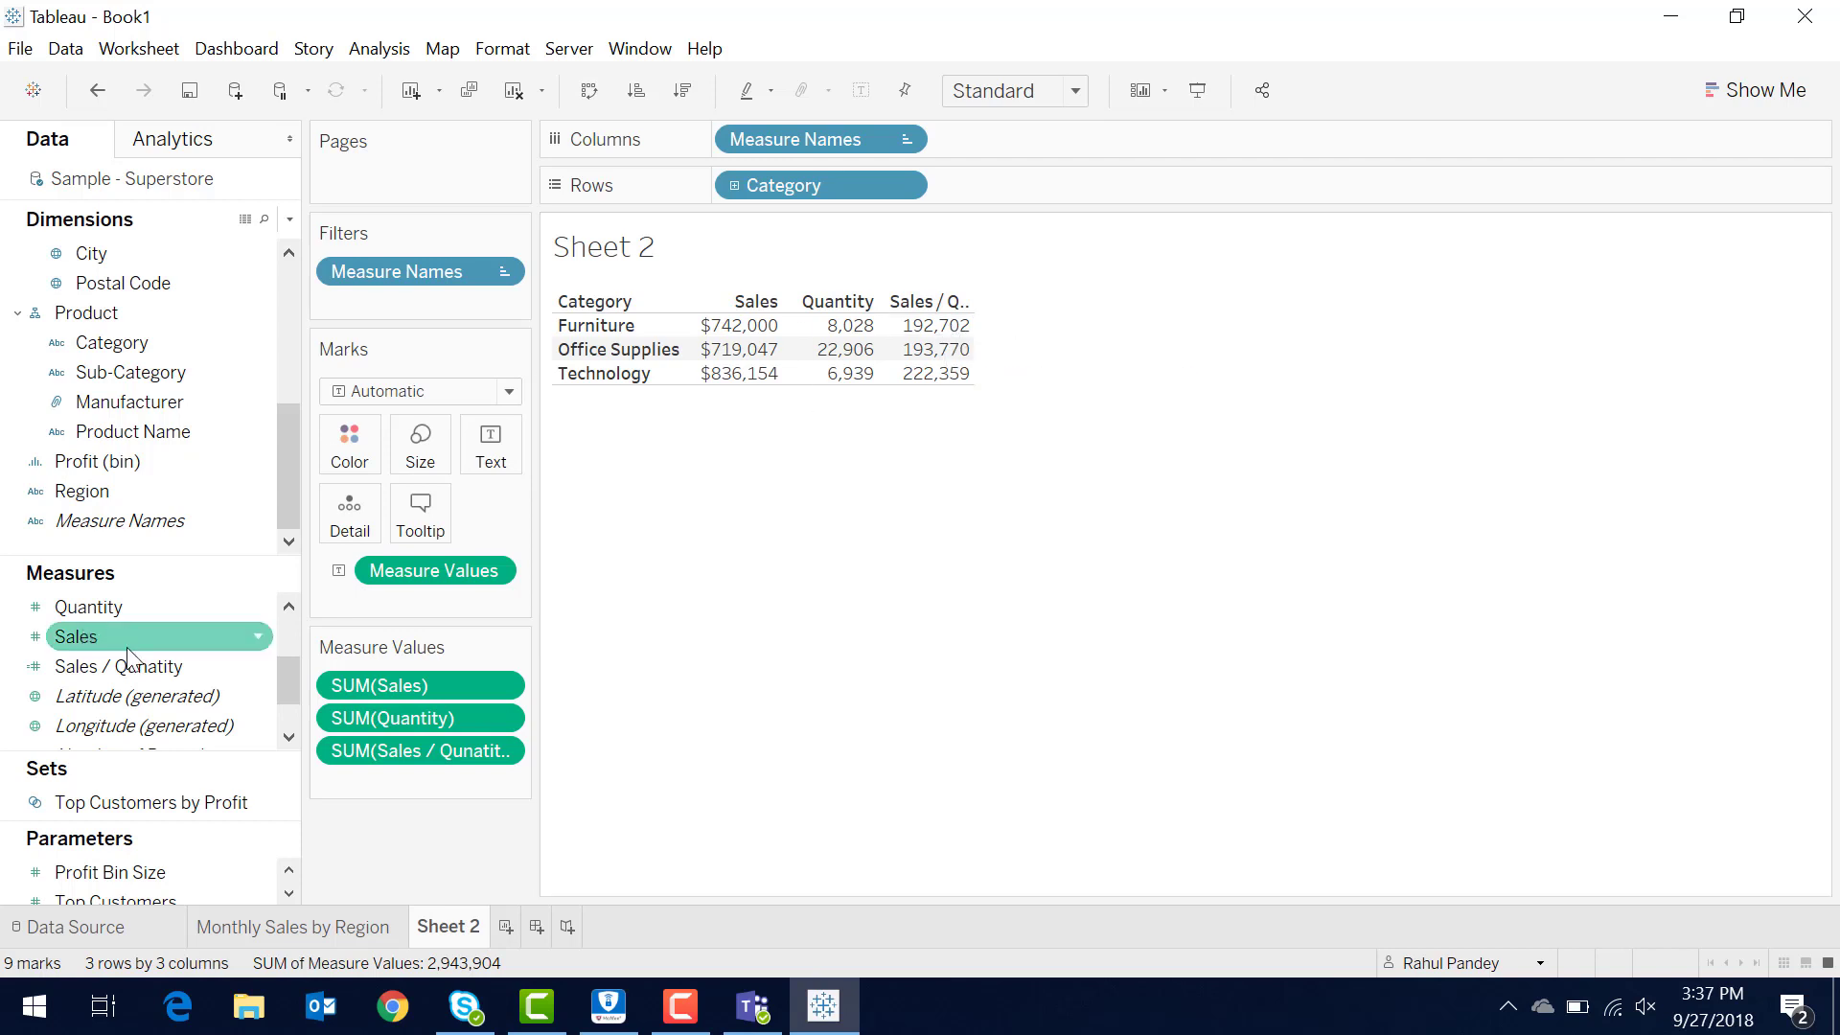
Remove the Sales / Qunatity measure from the table's measure values.
right_click(136, 671)
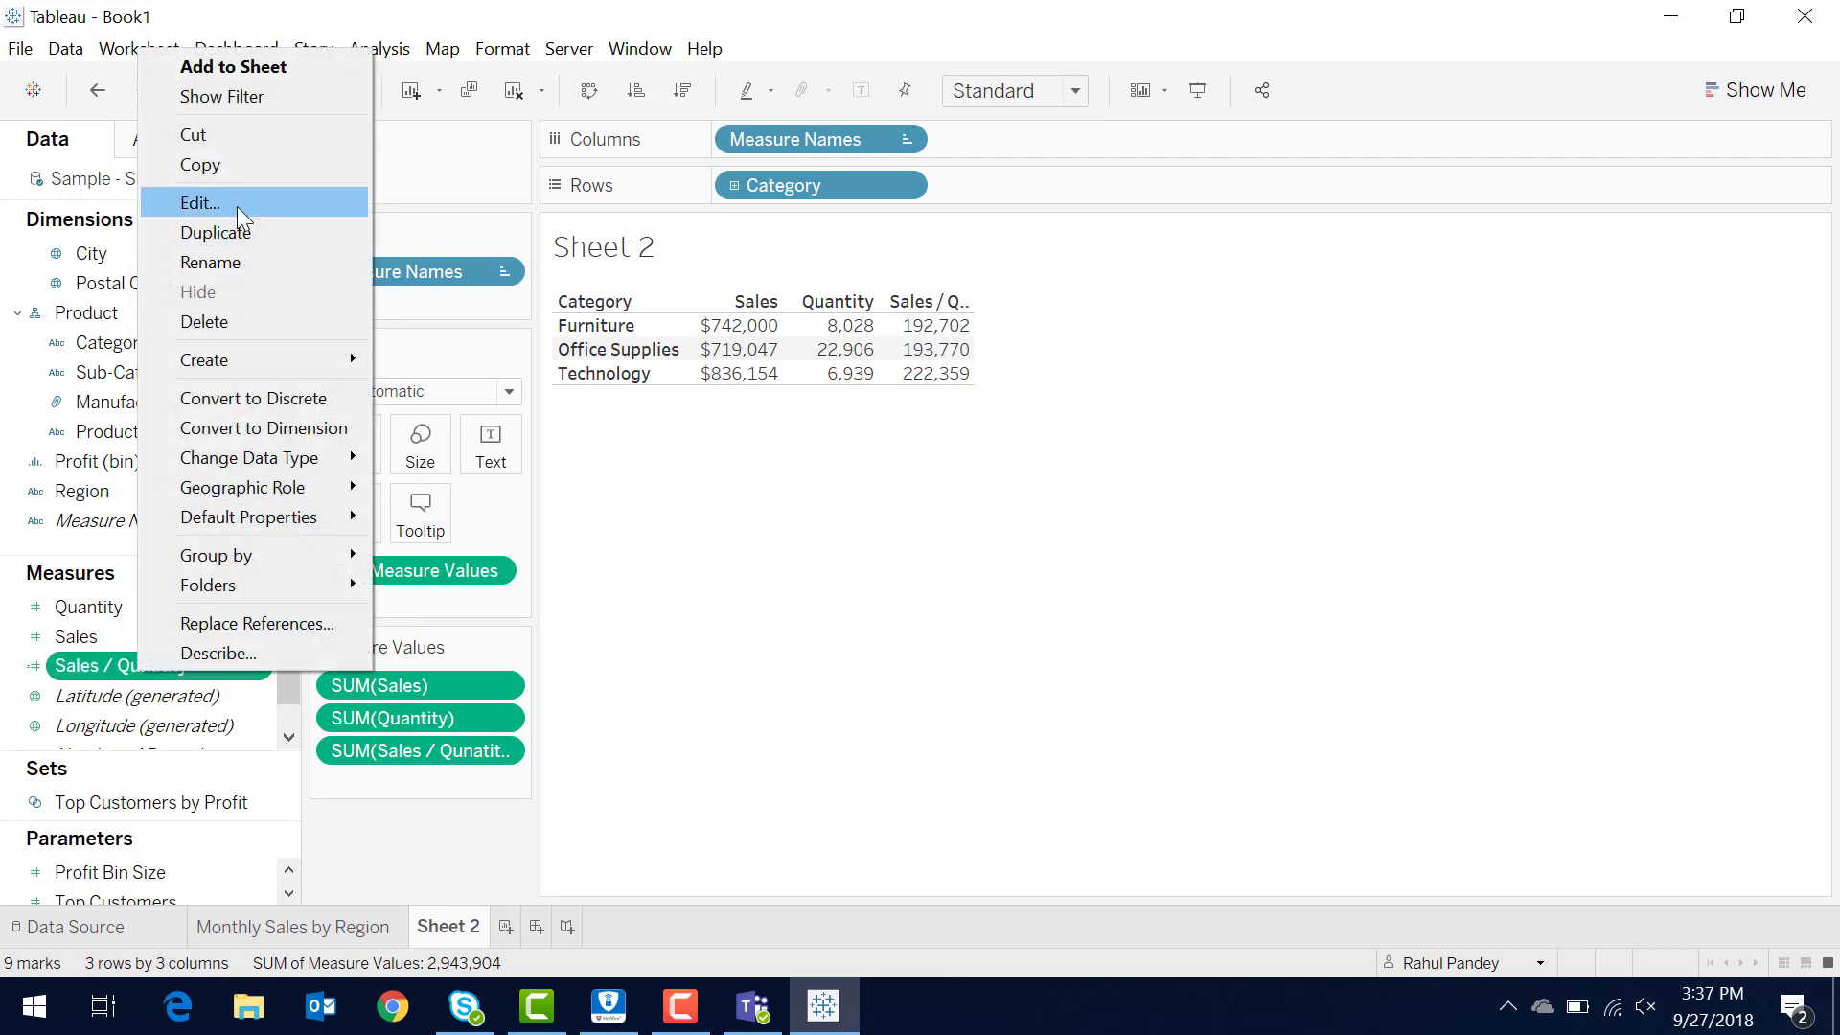
click(944, 454)
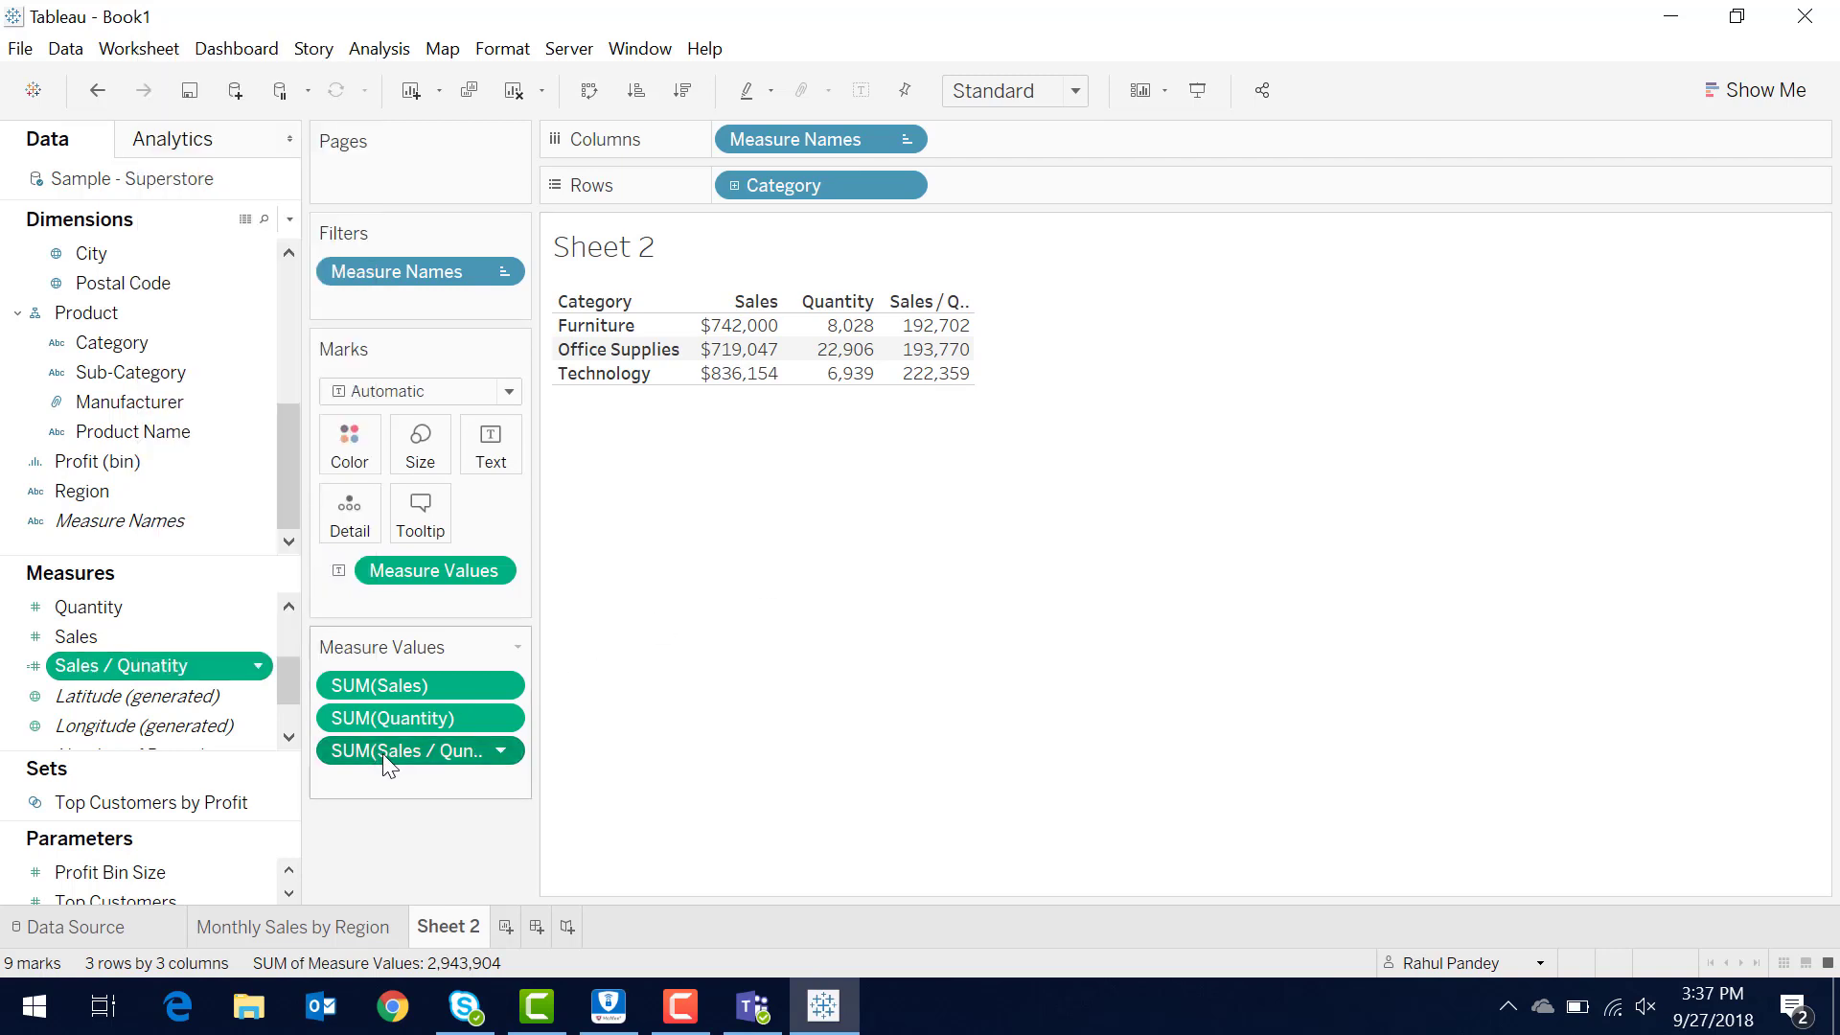
drag(377, 753, 153, 714)
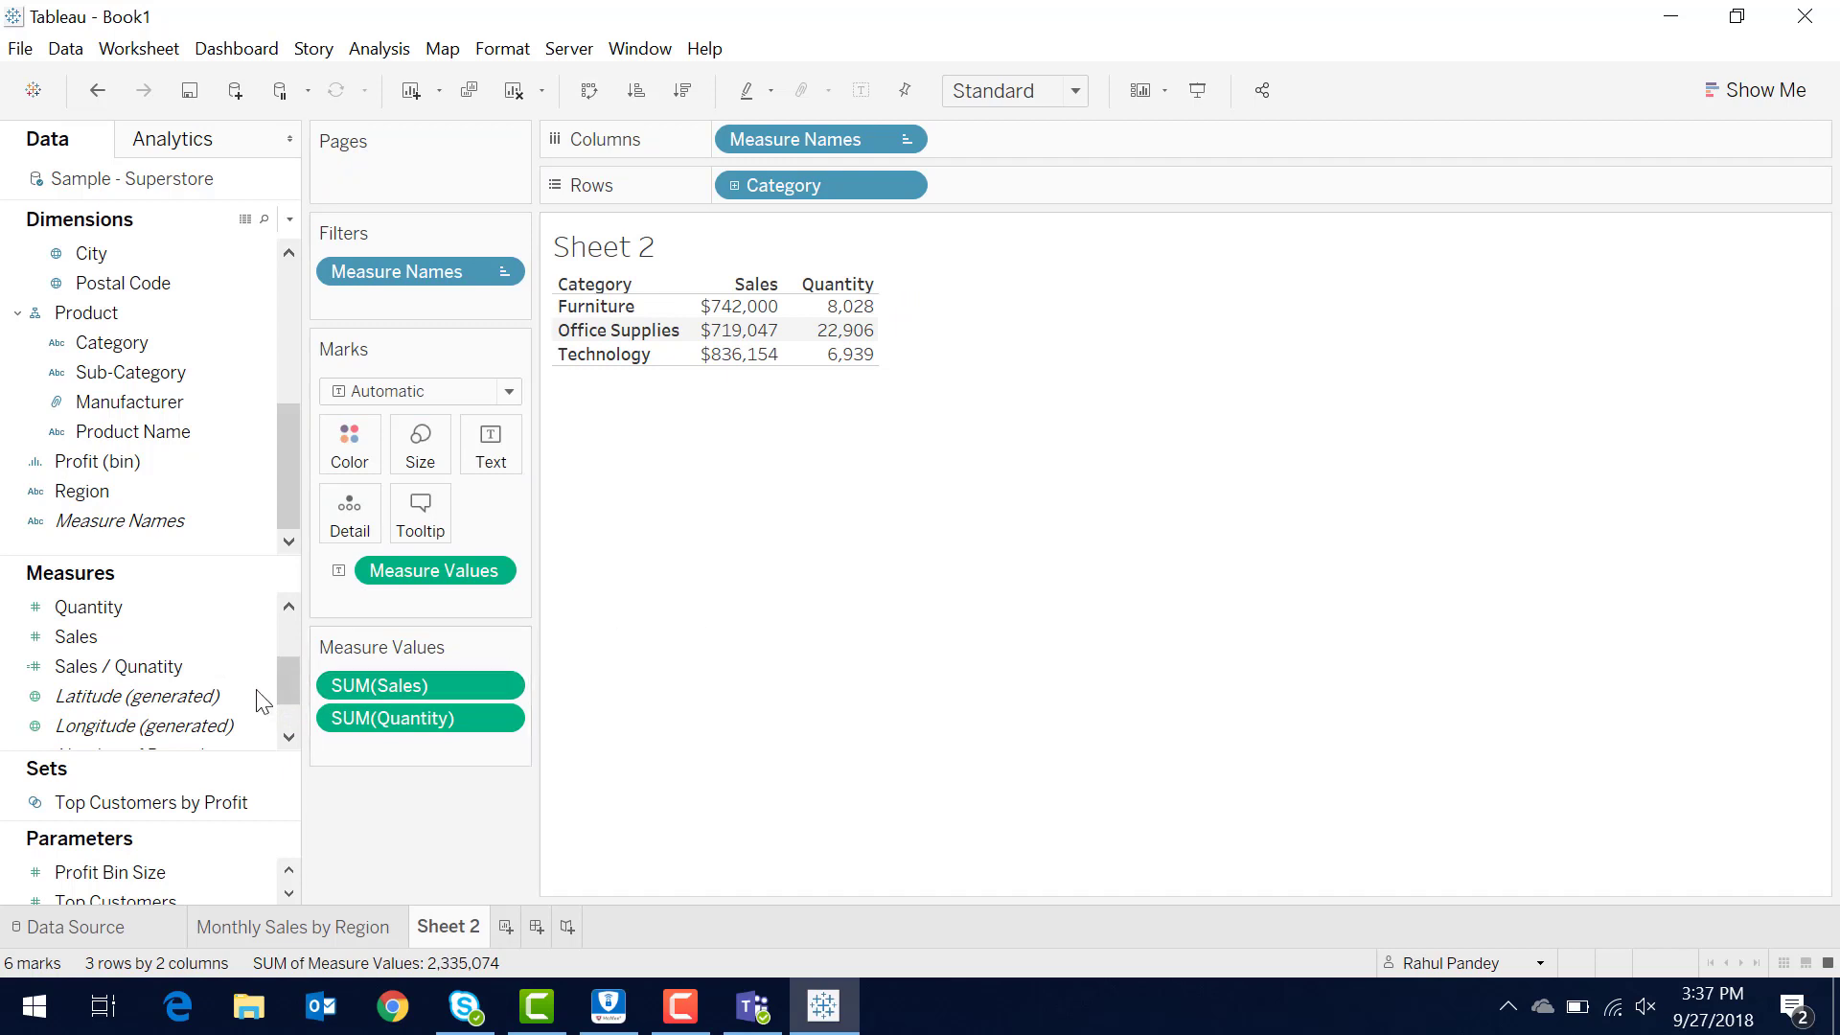
Change the Sales / Qunatity calculated field's formula to sum([Sales])/sum([Quantity]) and save it.
right_click(192, 663)
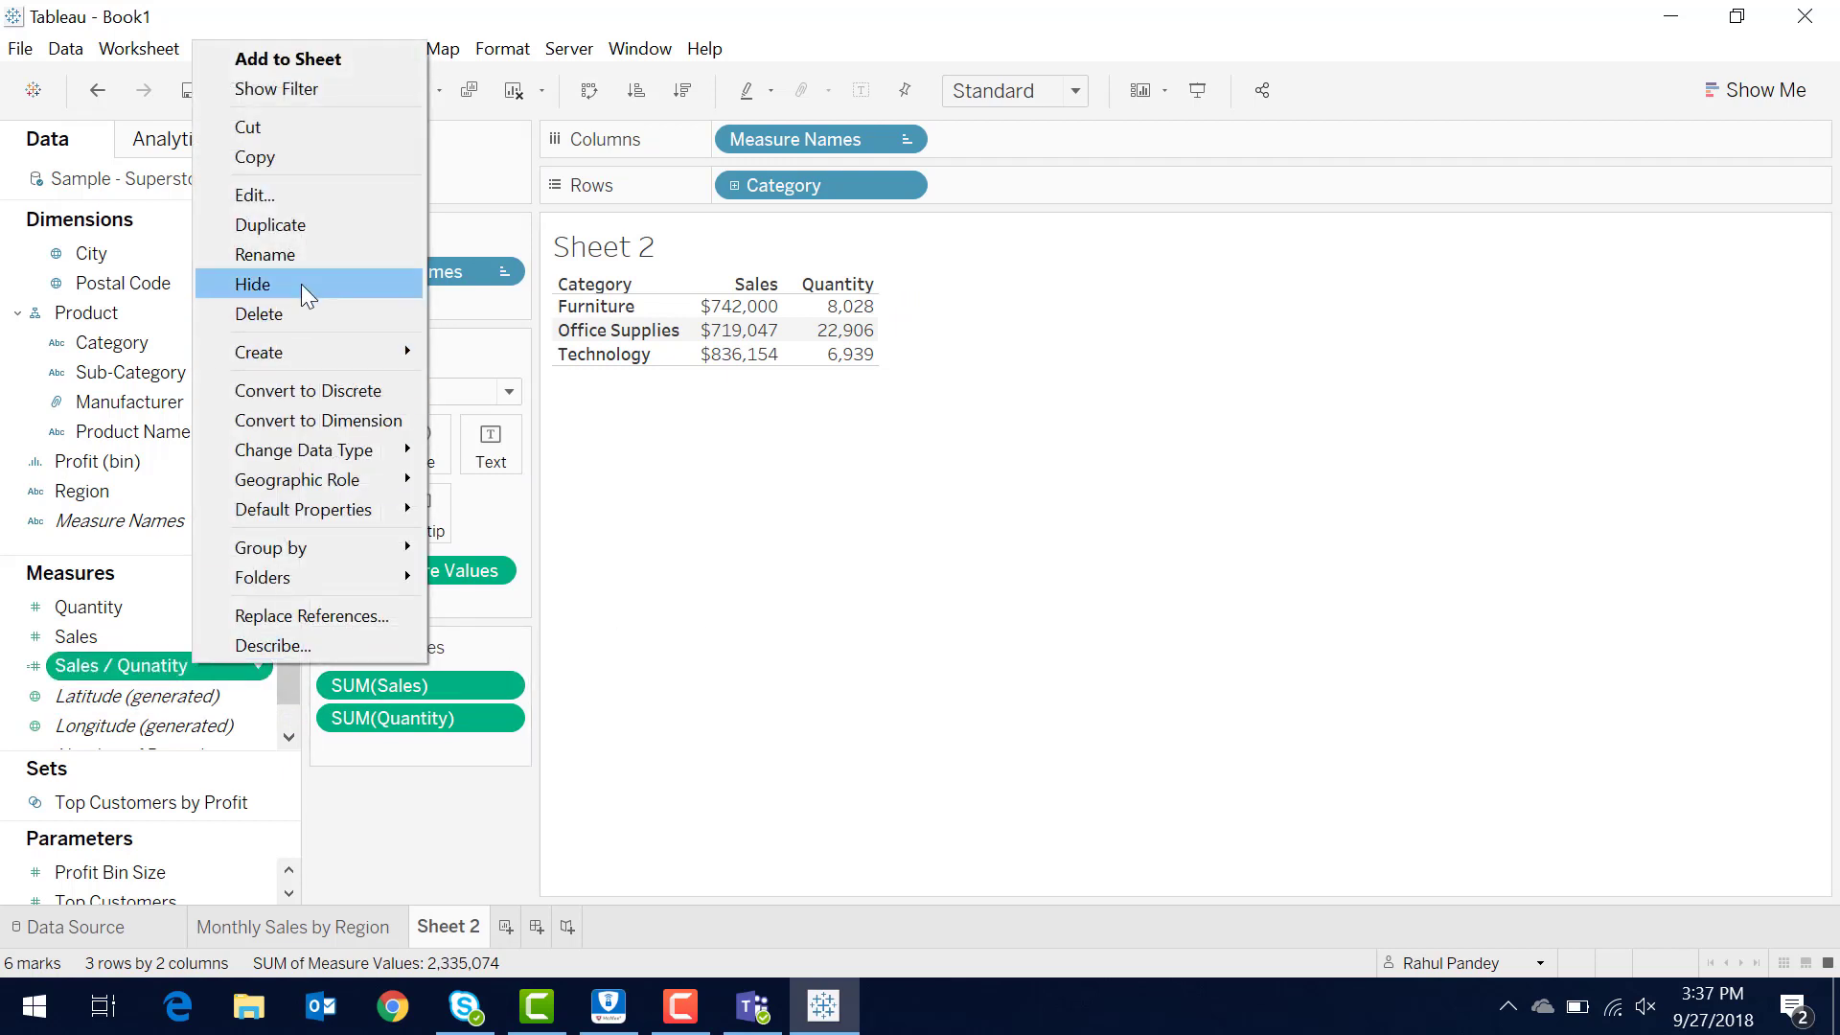
click(285, 199)
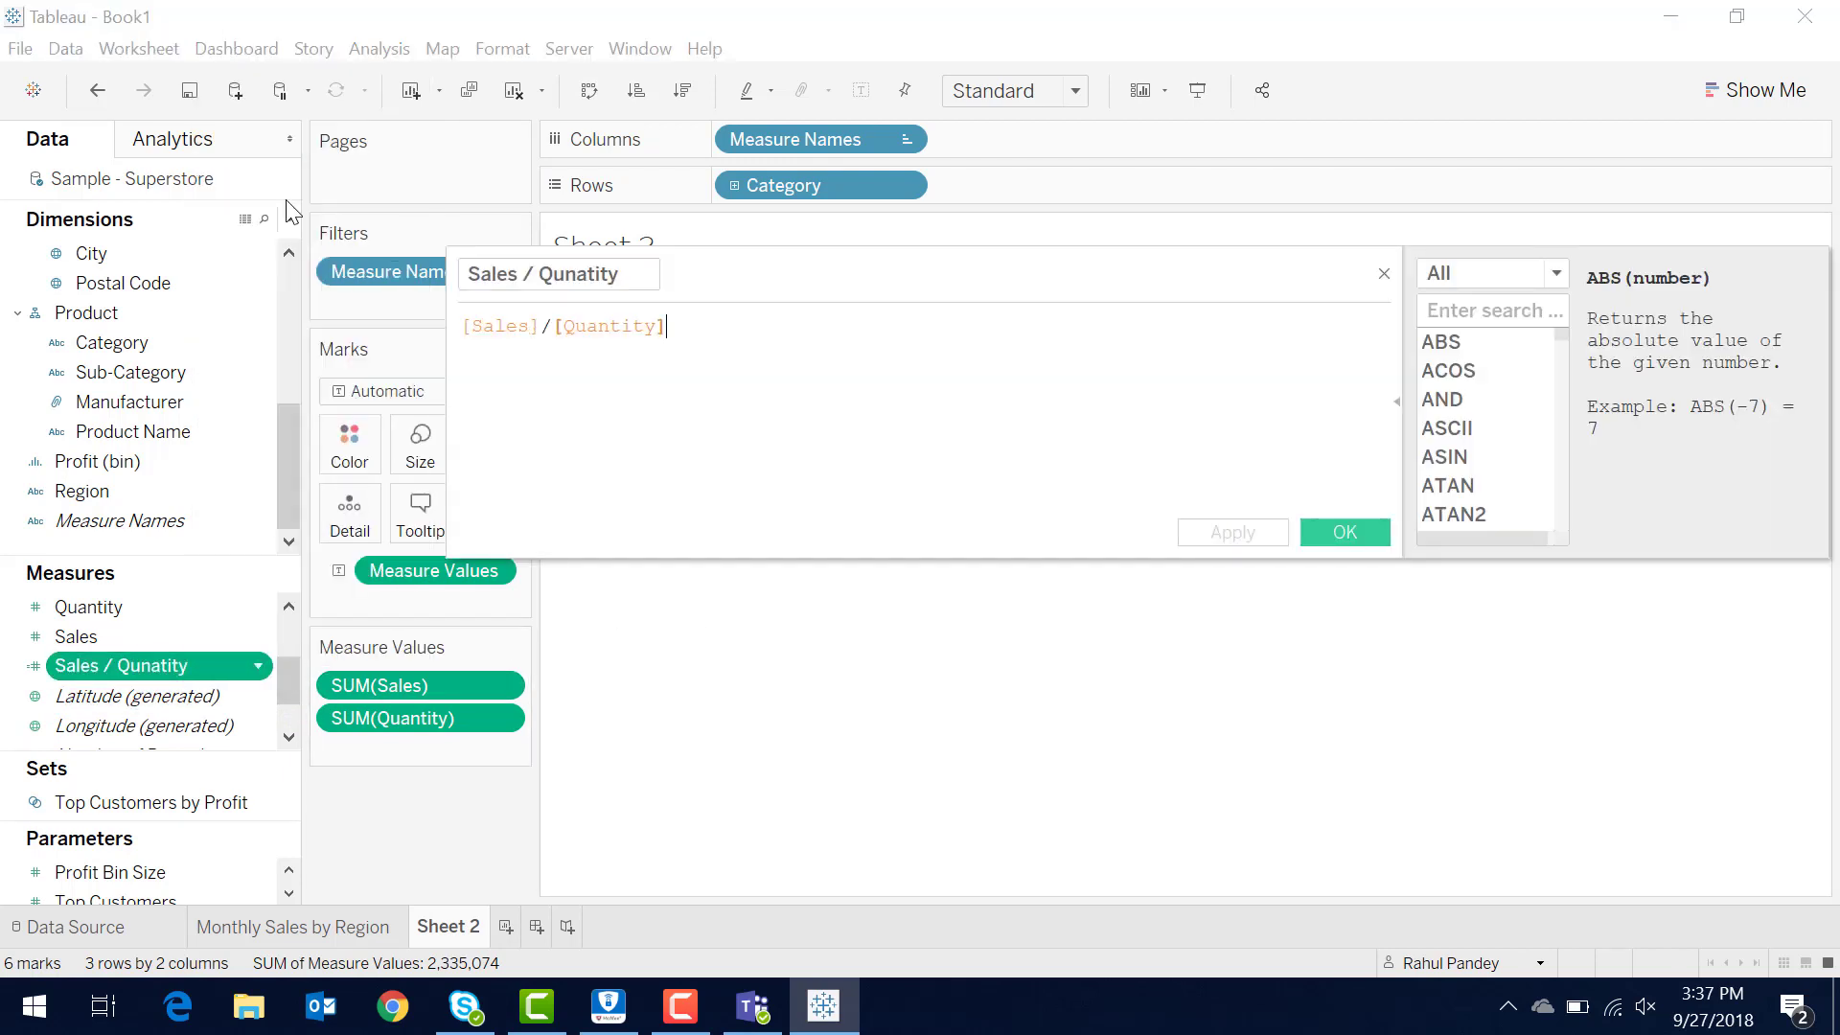
key(Home)
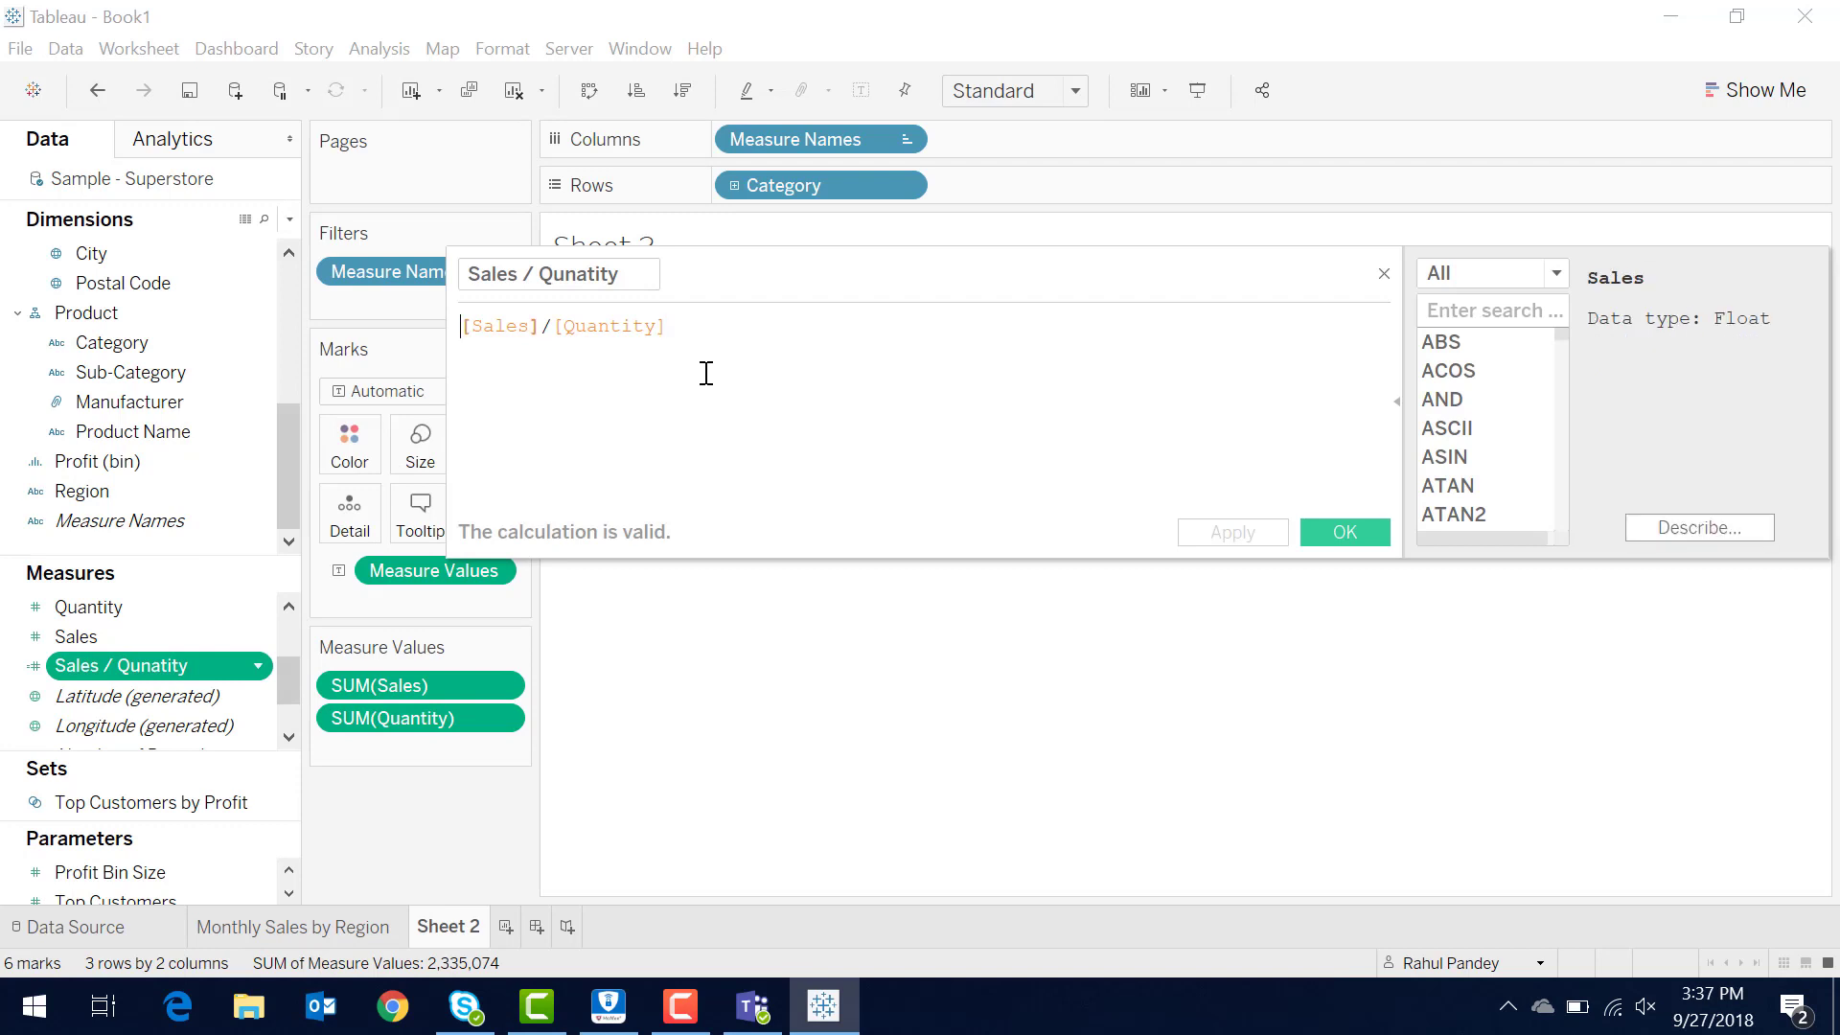
text(sum()
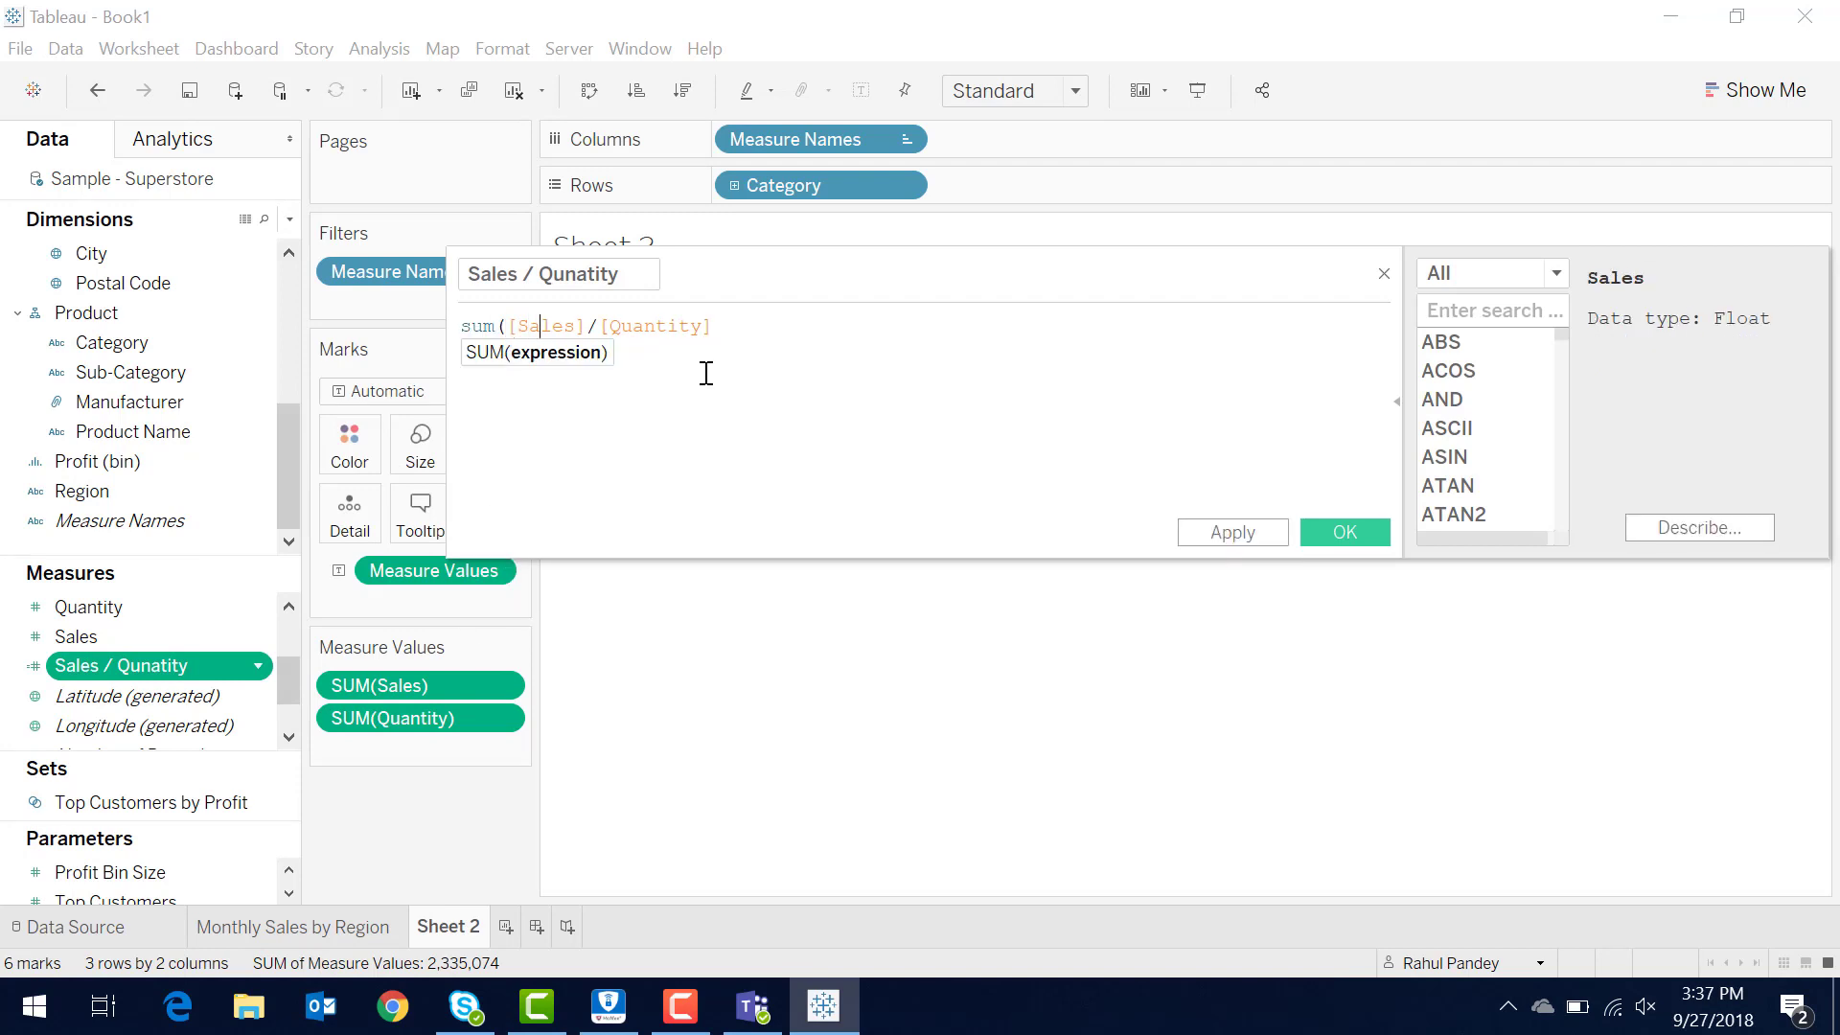
key(Right)
key(Right)
key(Right)
text())
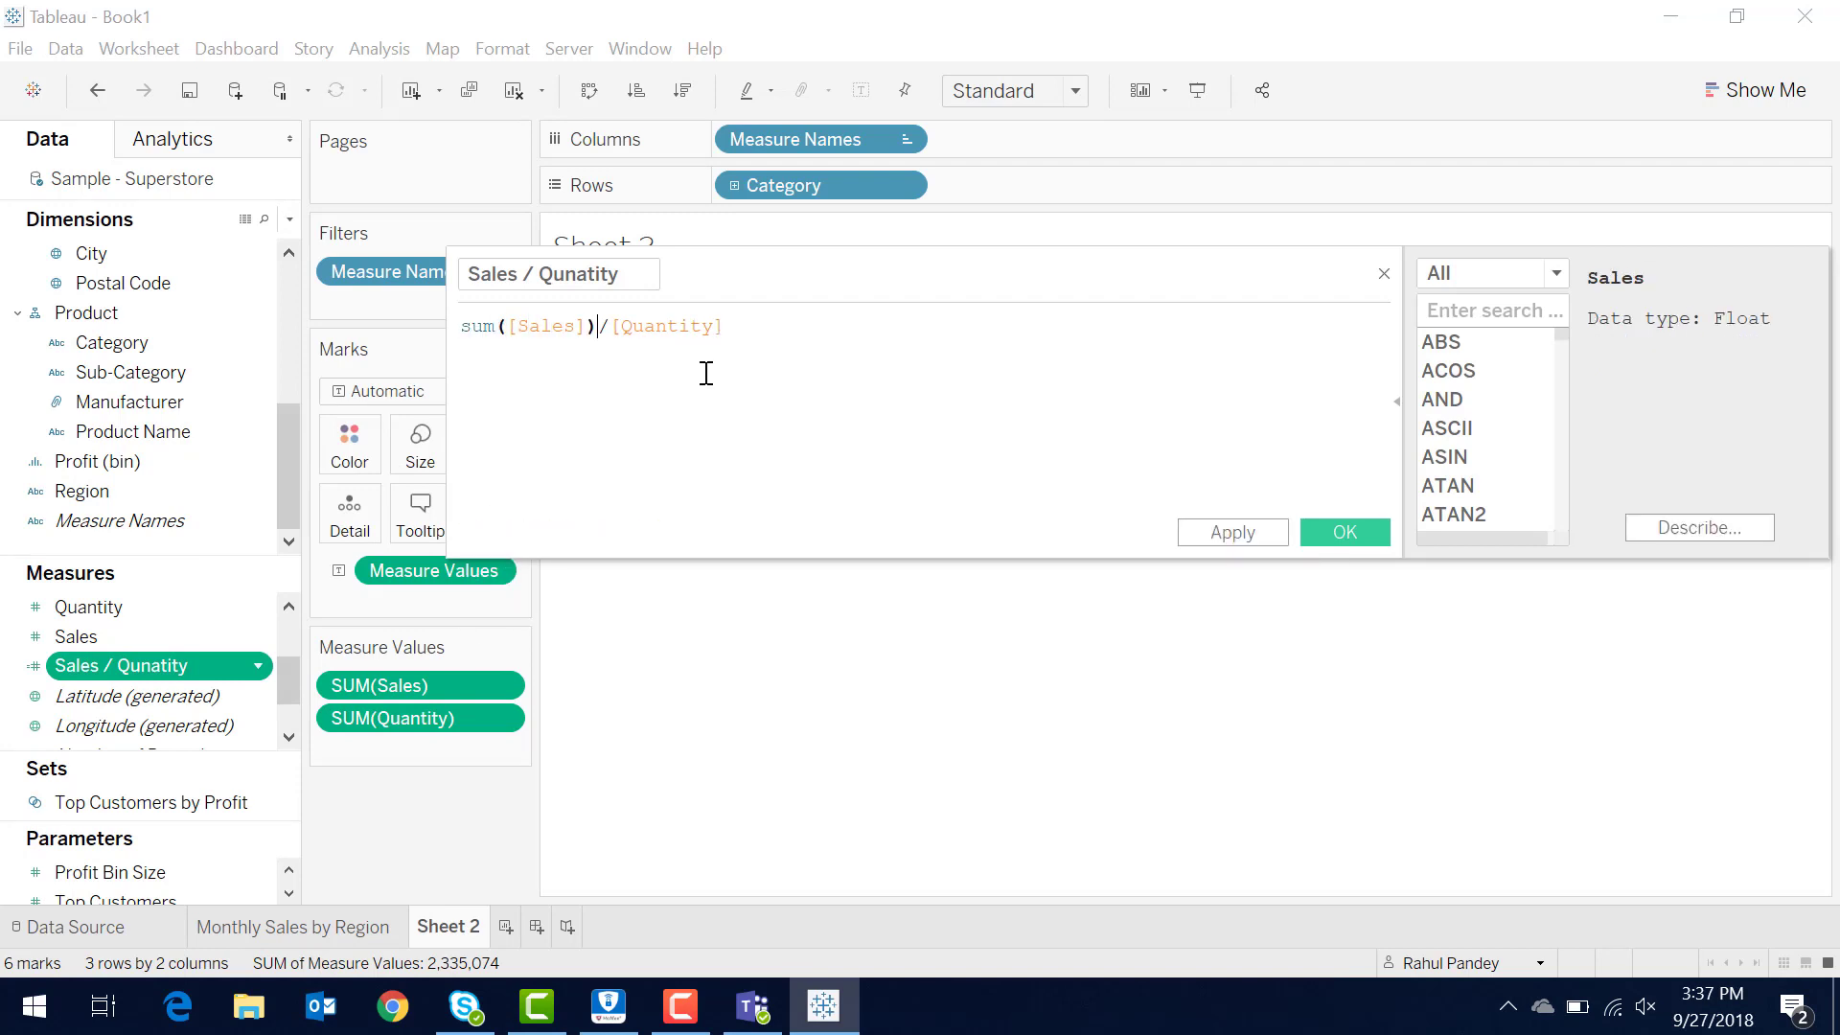
key(Right)
text(sum()
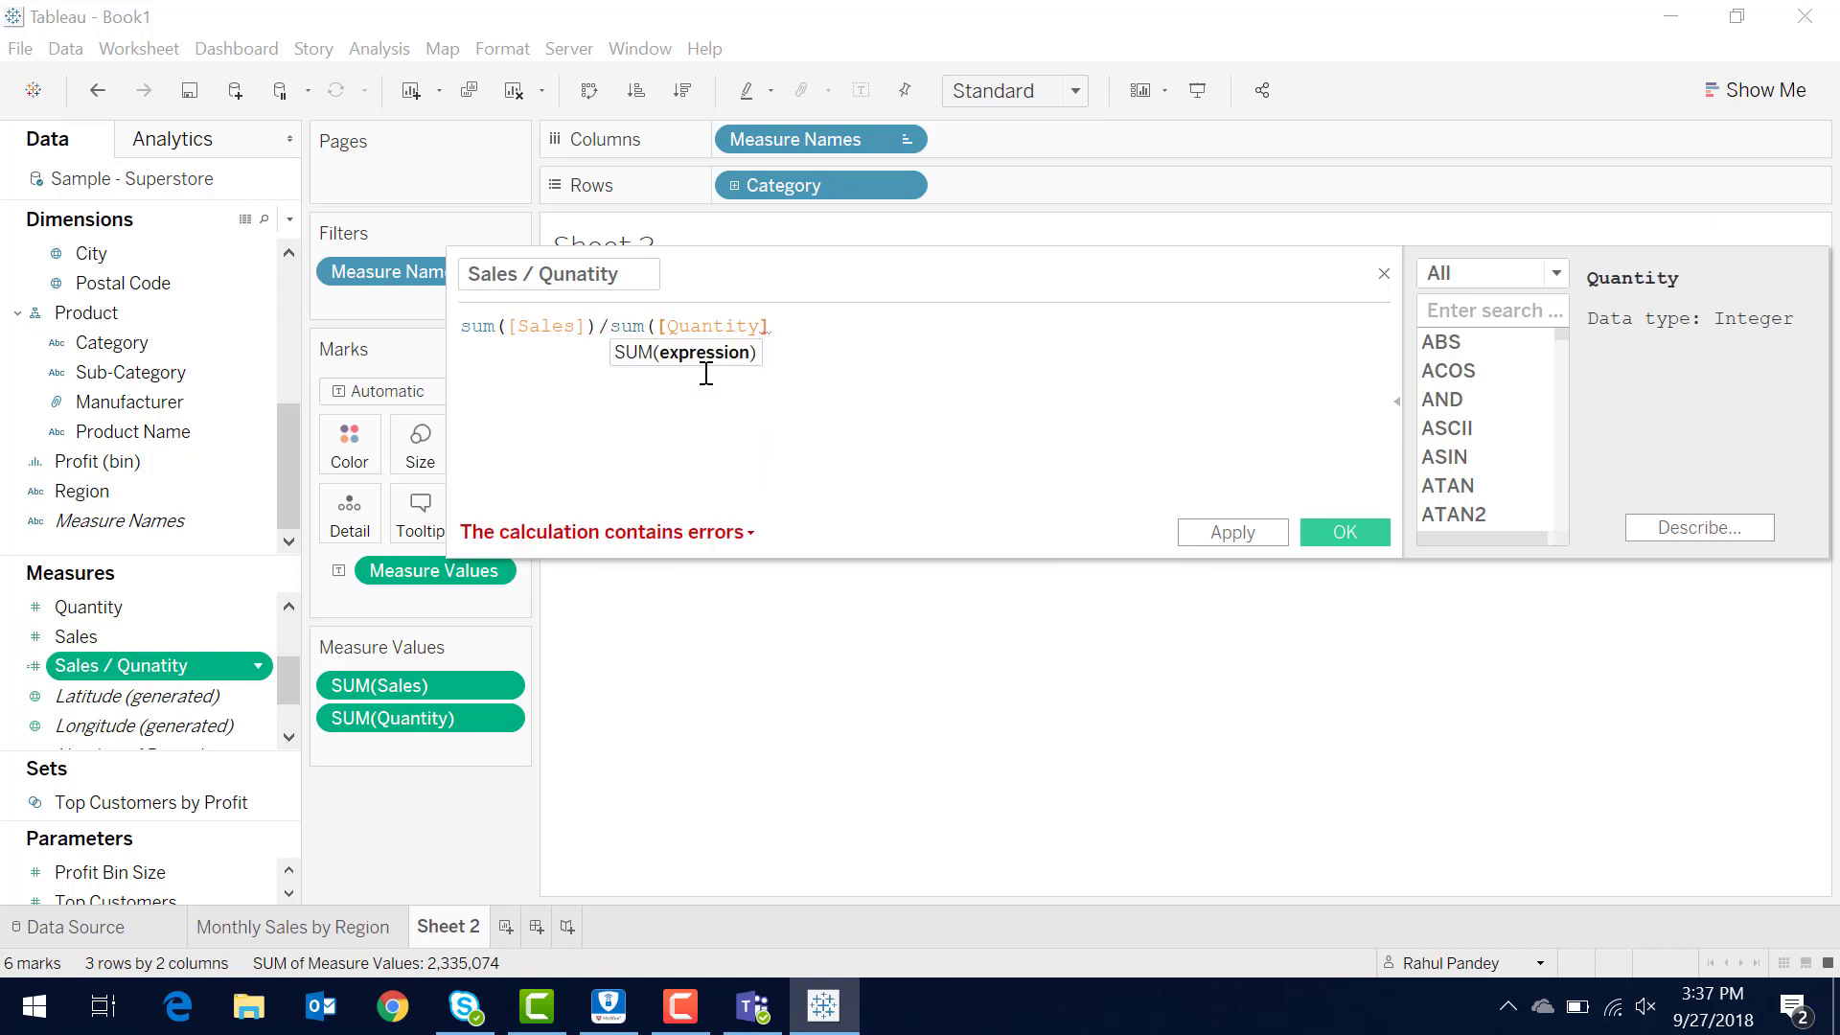
key(End)
text())
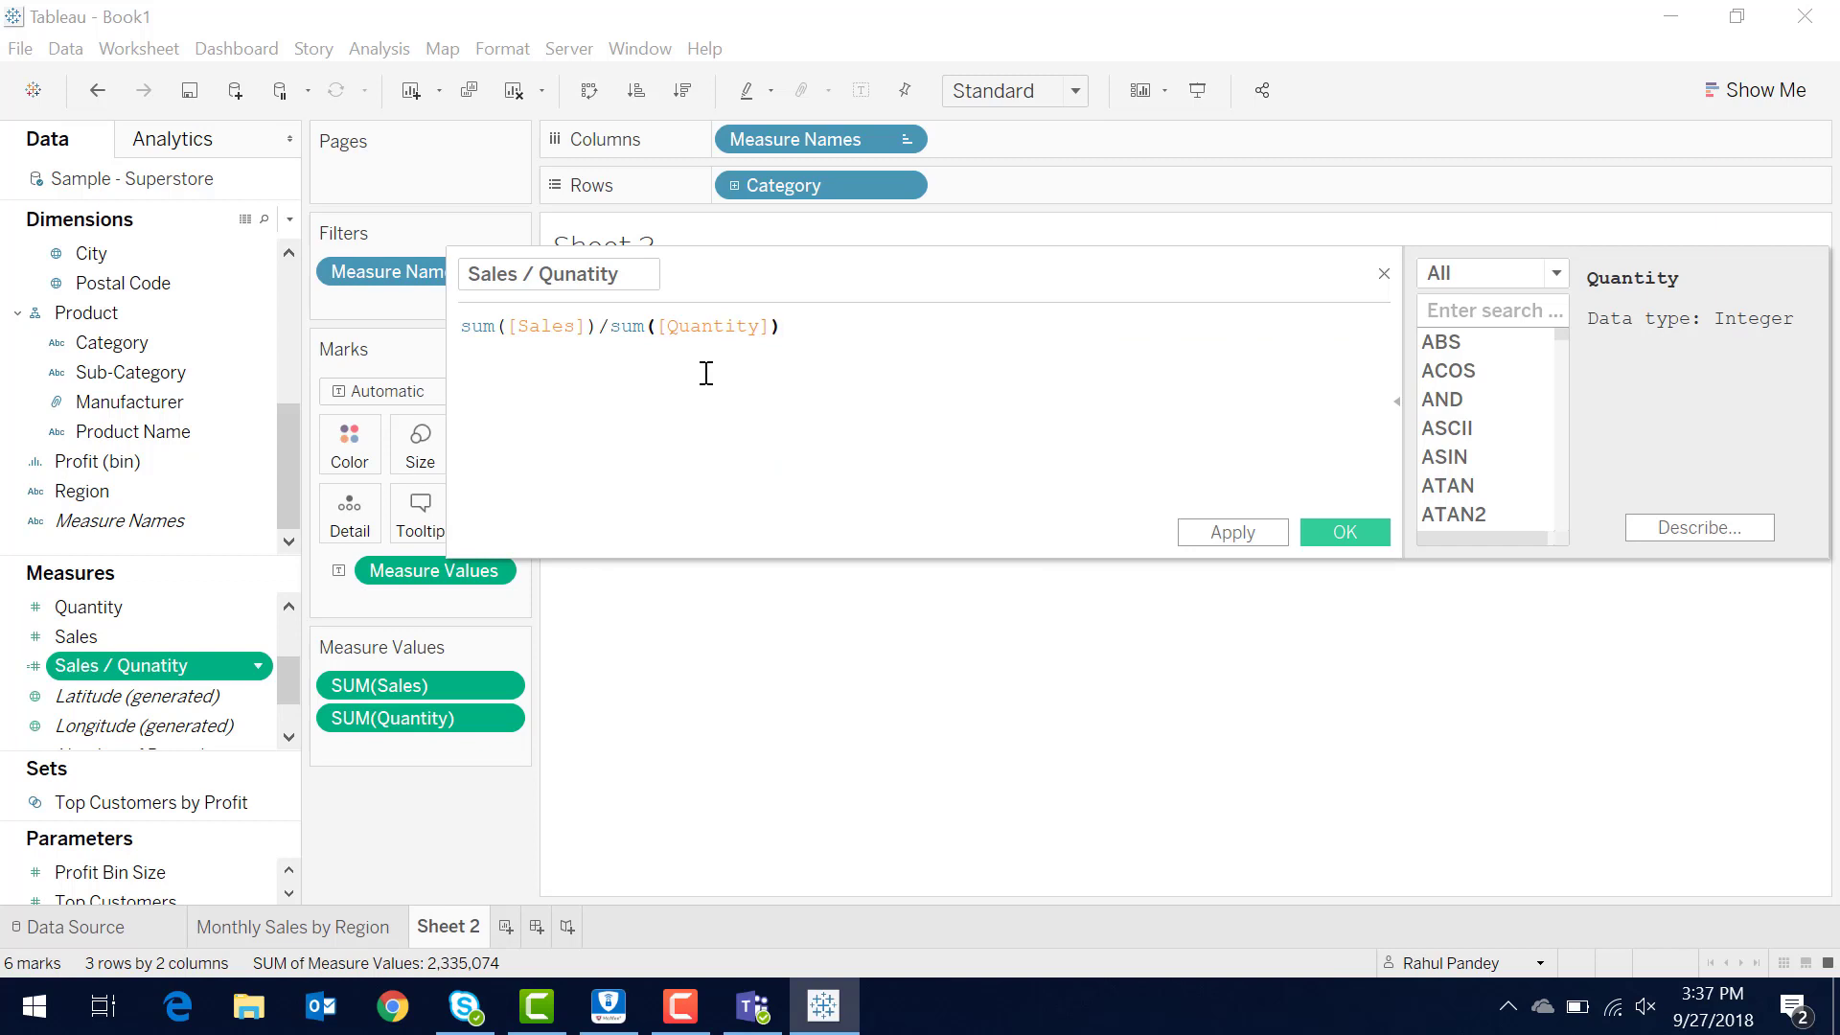
click(1342, 531)
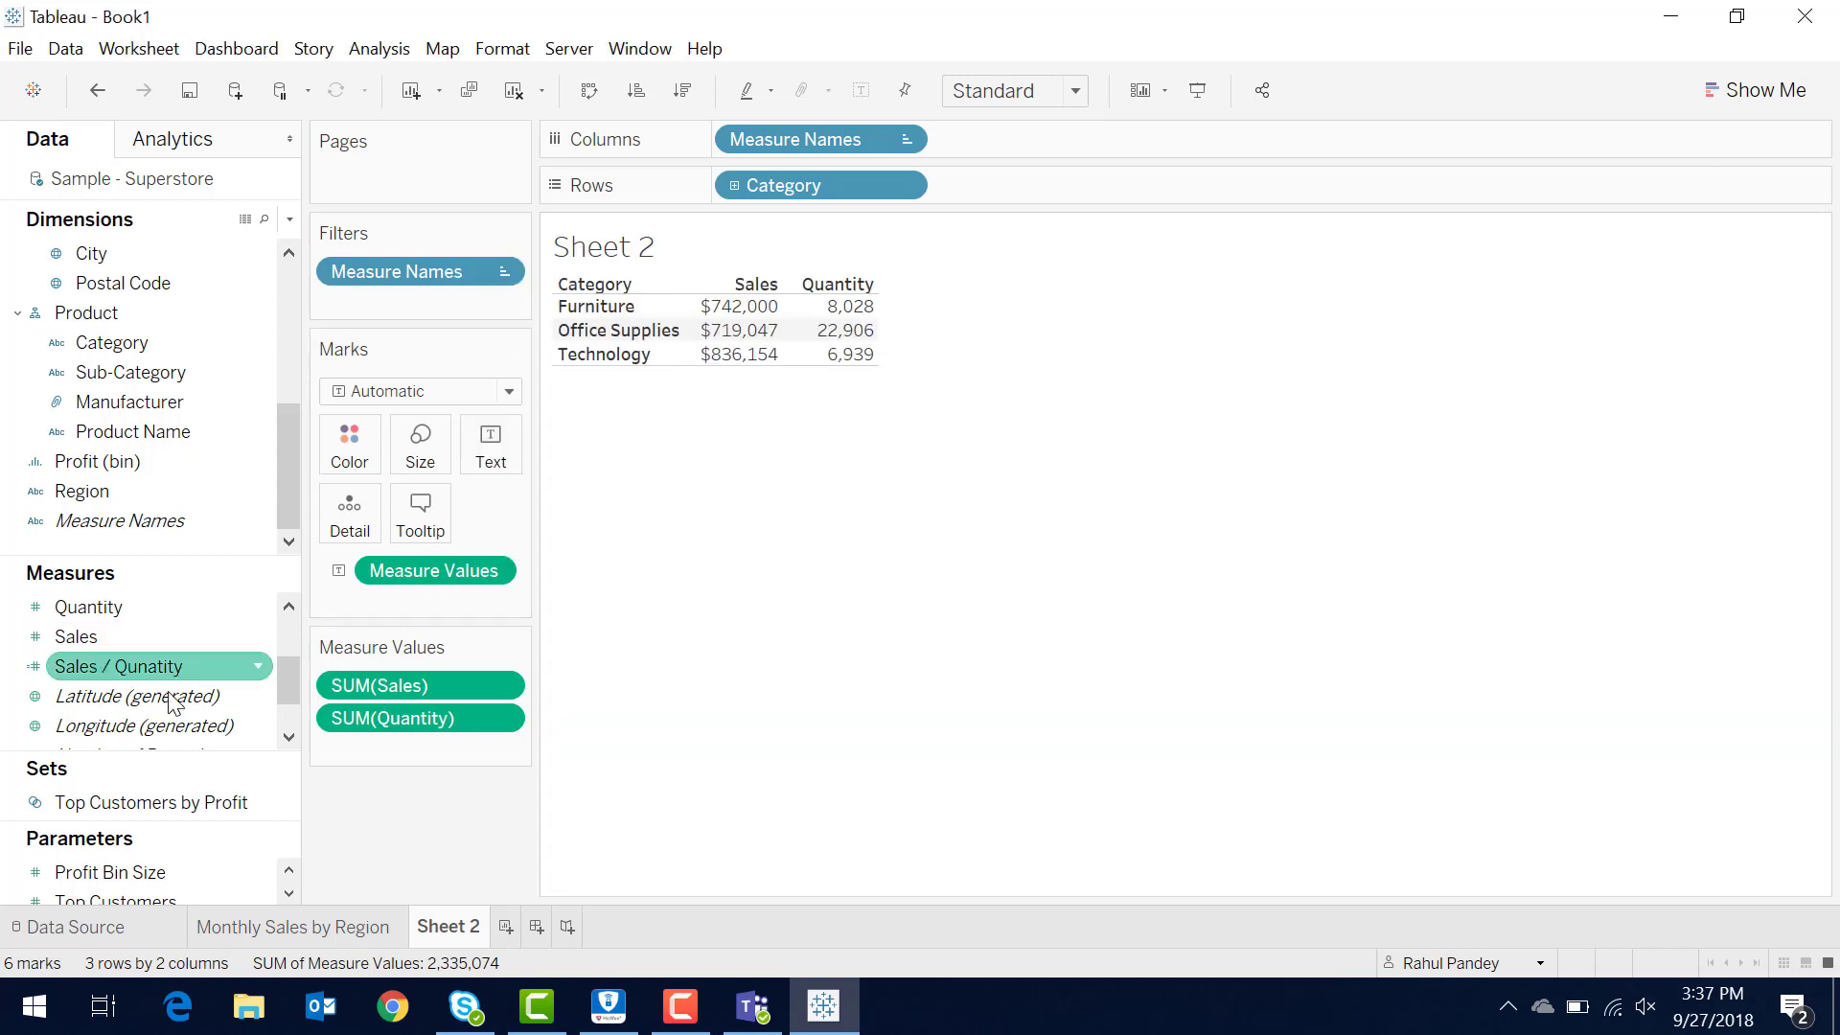
Add the corrected Sales / Qunatity measure to the Category table beside Sales and Quantity and inspect the table's values.
double_click(118, 671)
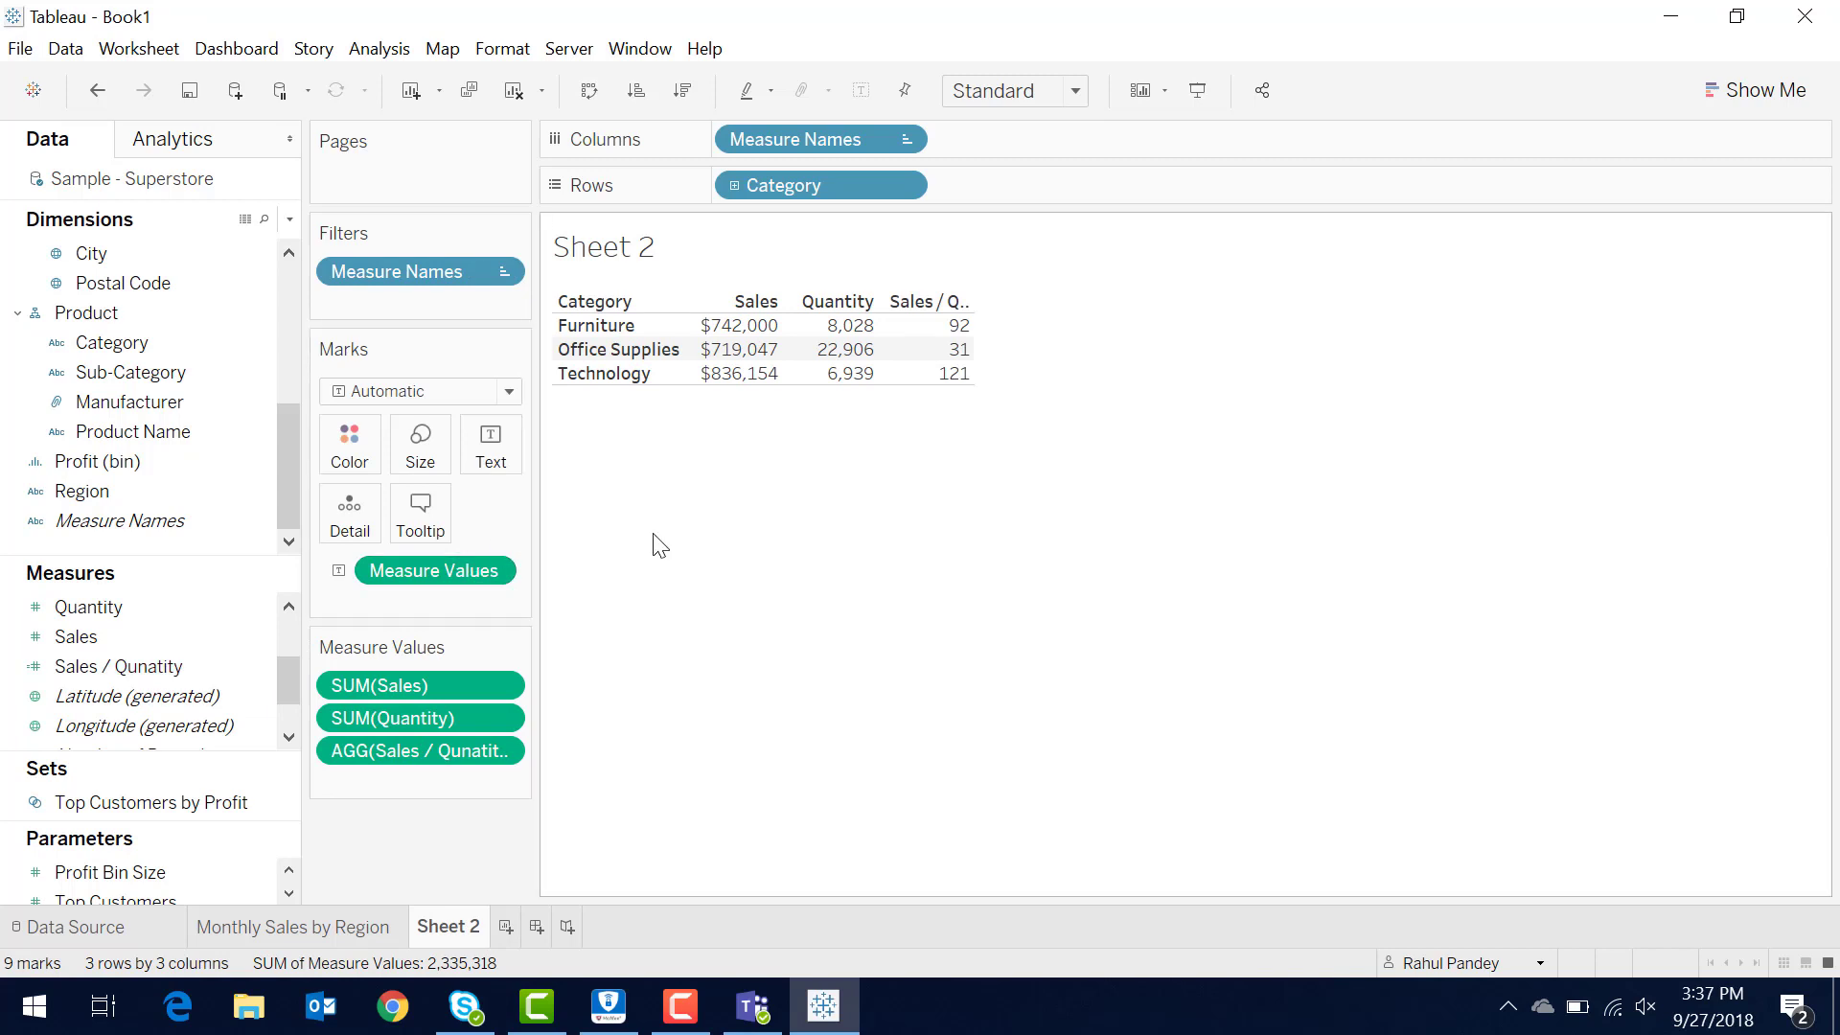
mouse_move(750, 351)
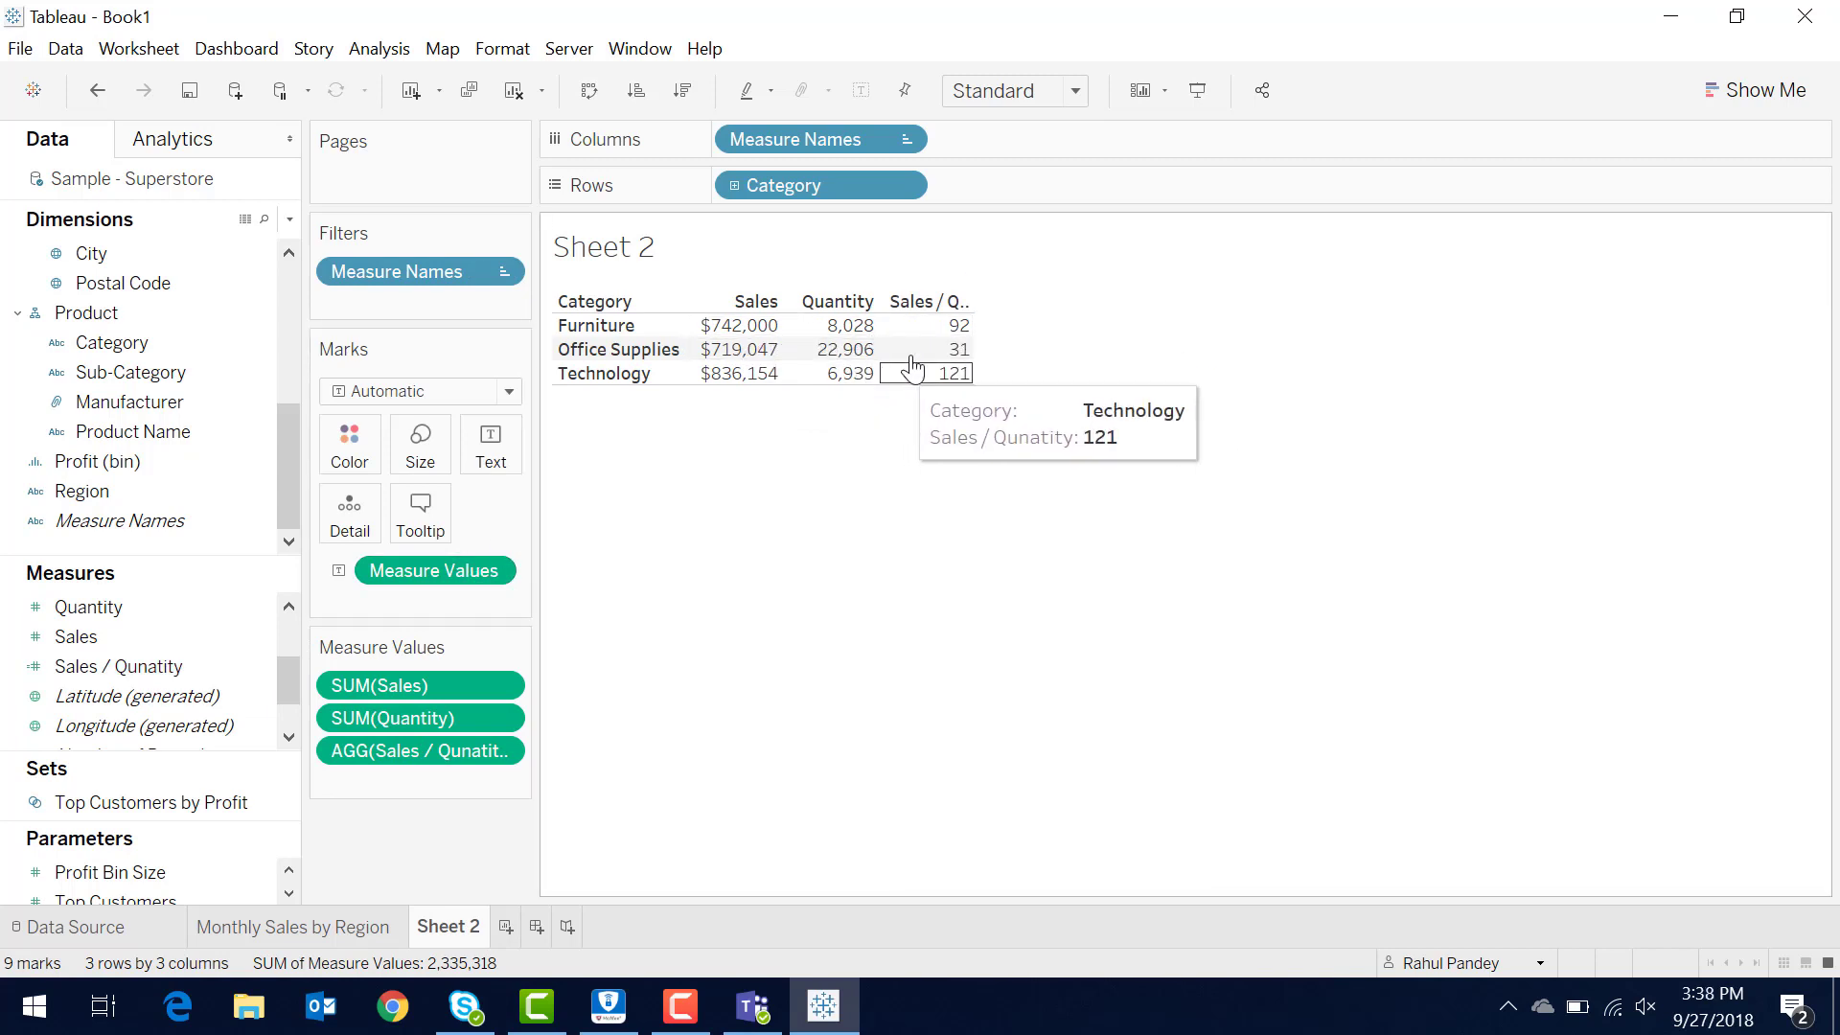
mouse_move(966, 351)
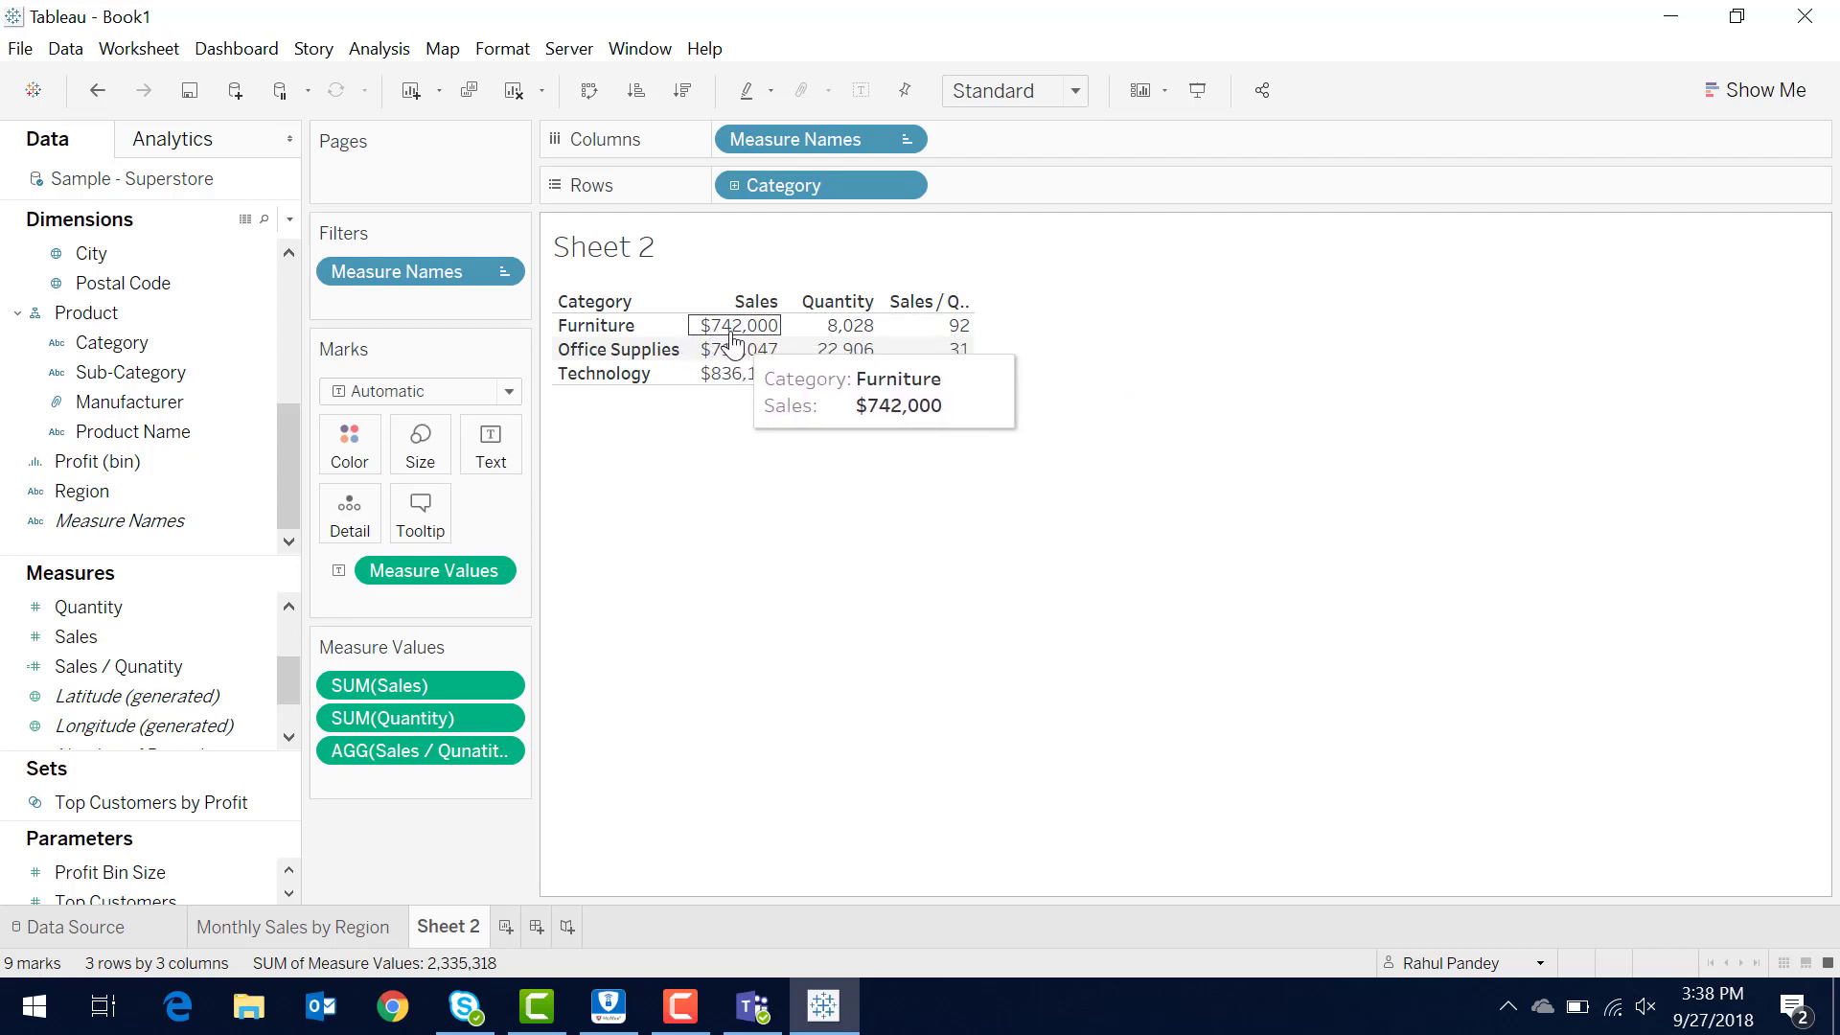
mouse_move(862, 334)
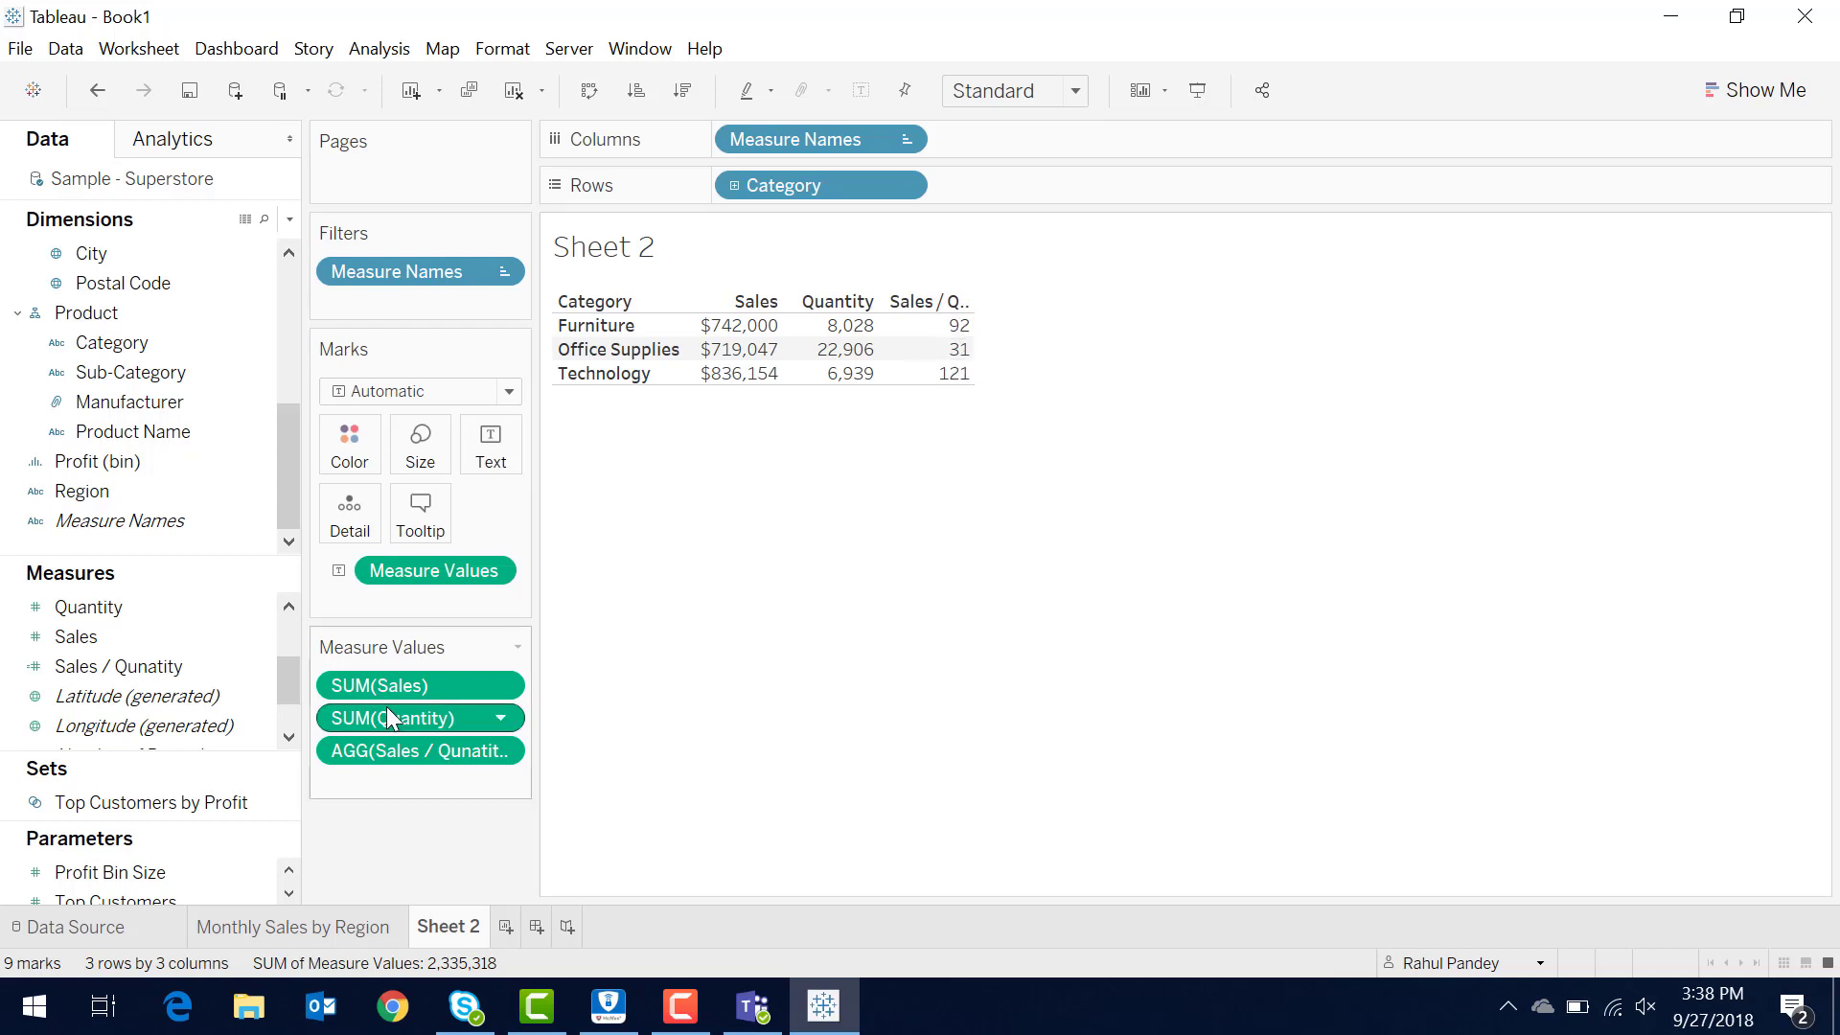
Format the Sales / Qunatity measure's numbers in the table as Currency (Standard).
right_click(397, 752)
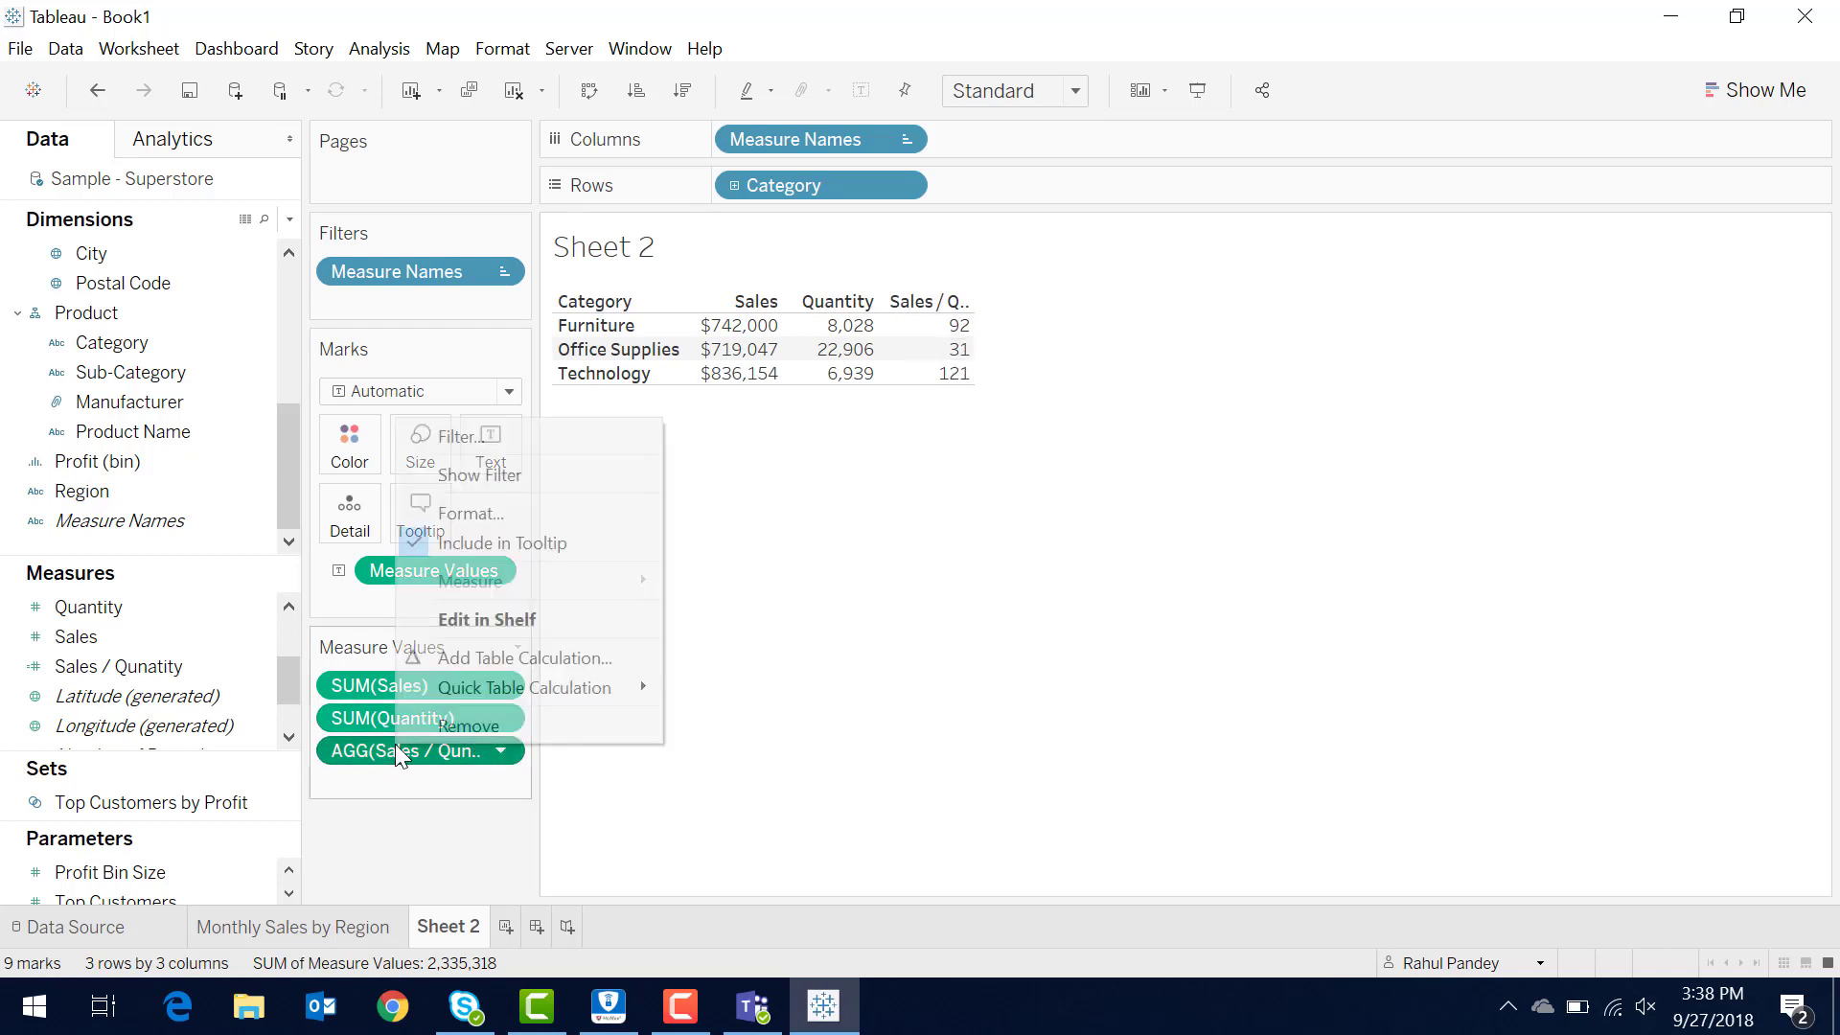
click(514, 514)
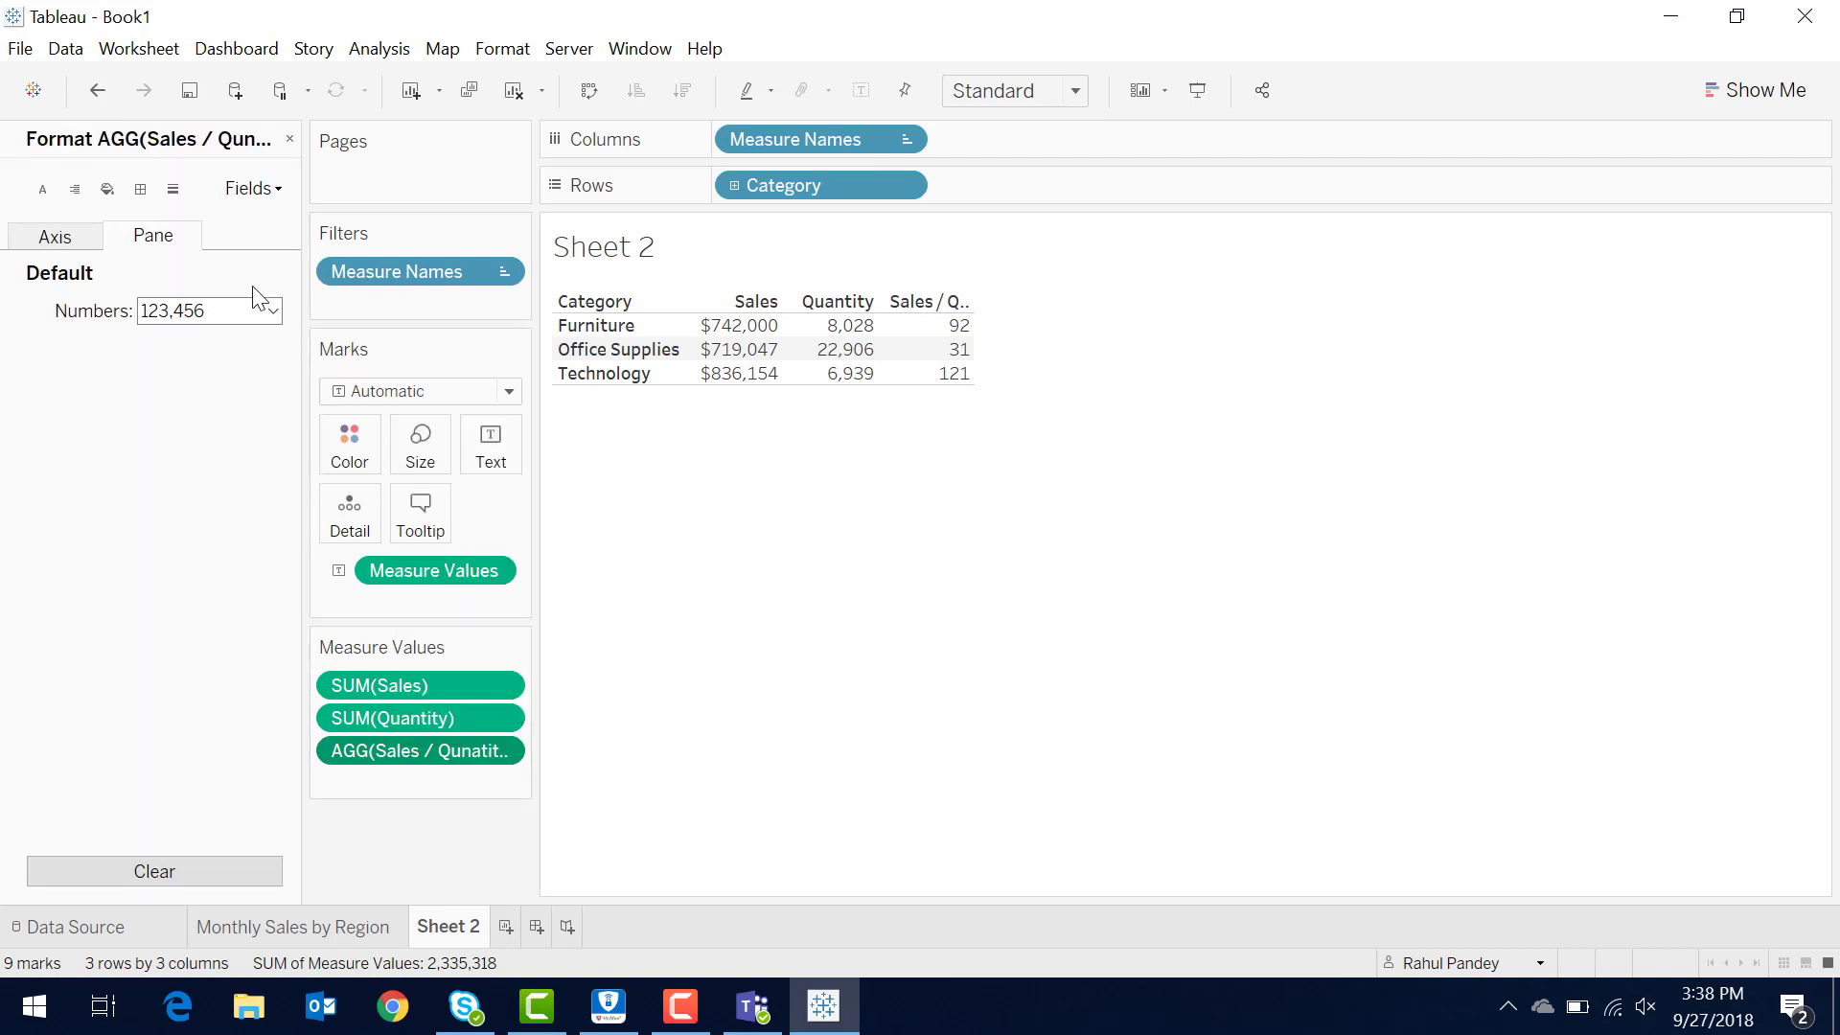
click(274, 310)
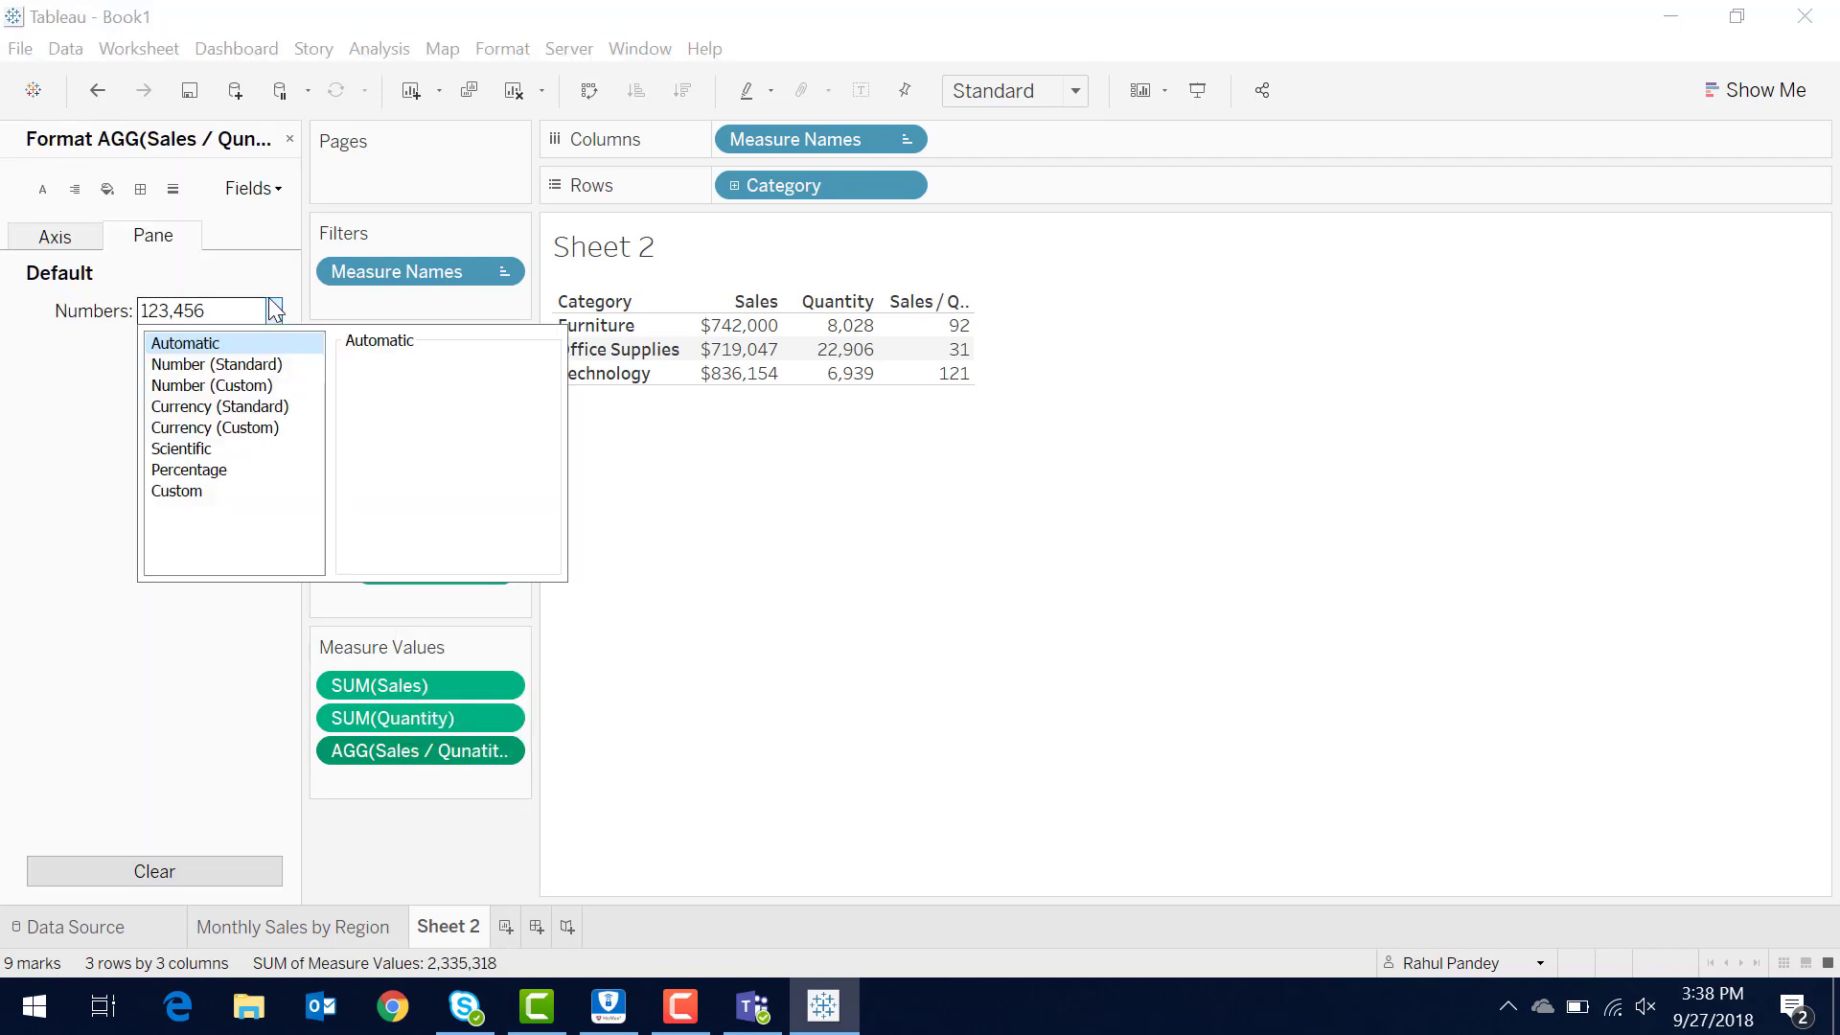
click(278, 406)
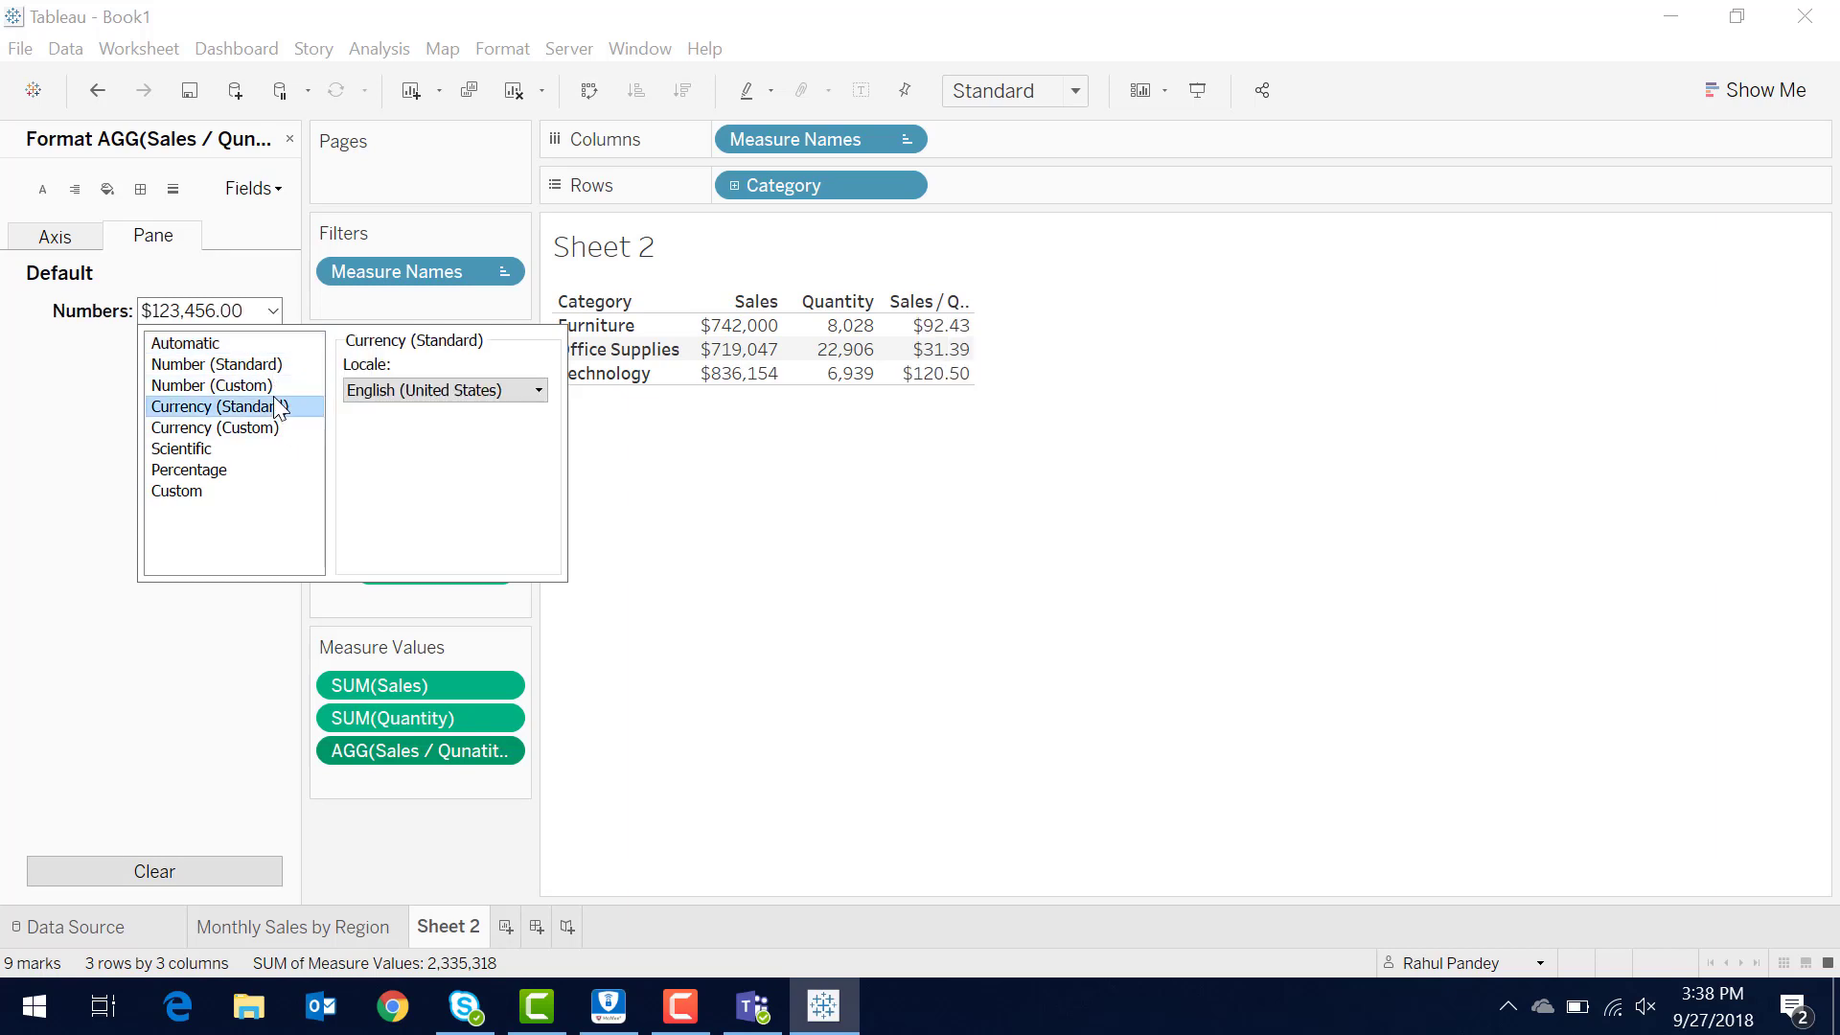
click(958, 508)
mouse_move(934, 354)
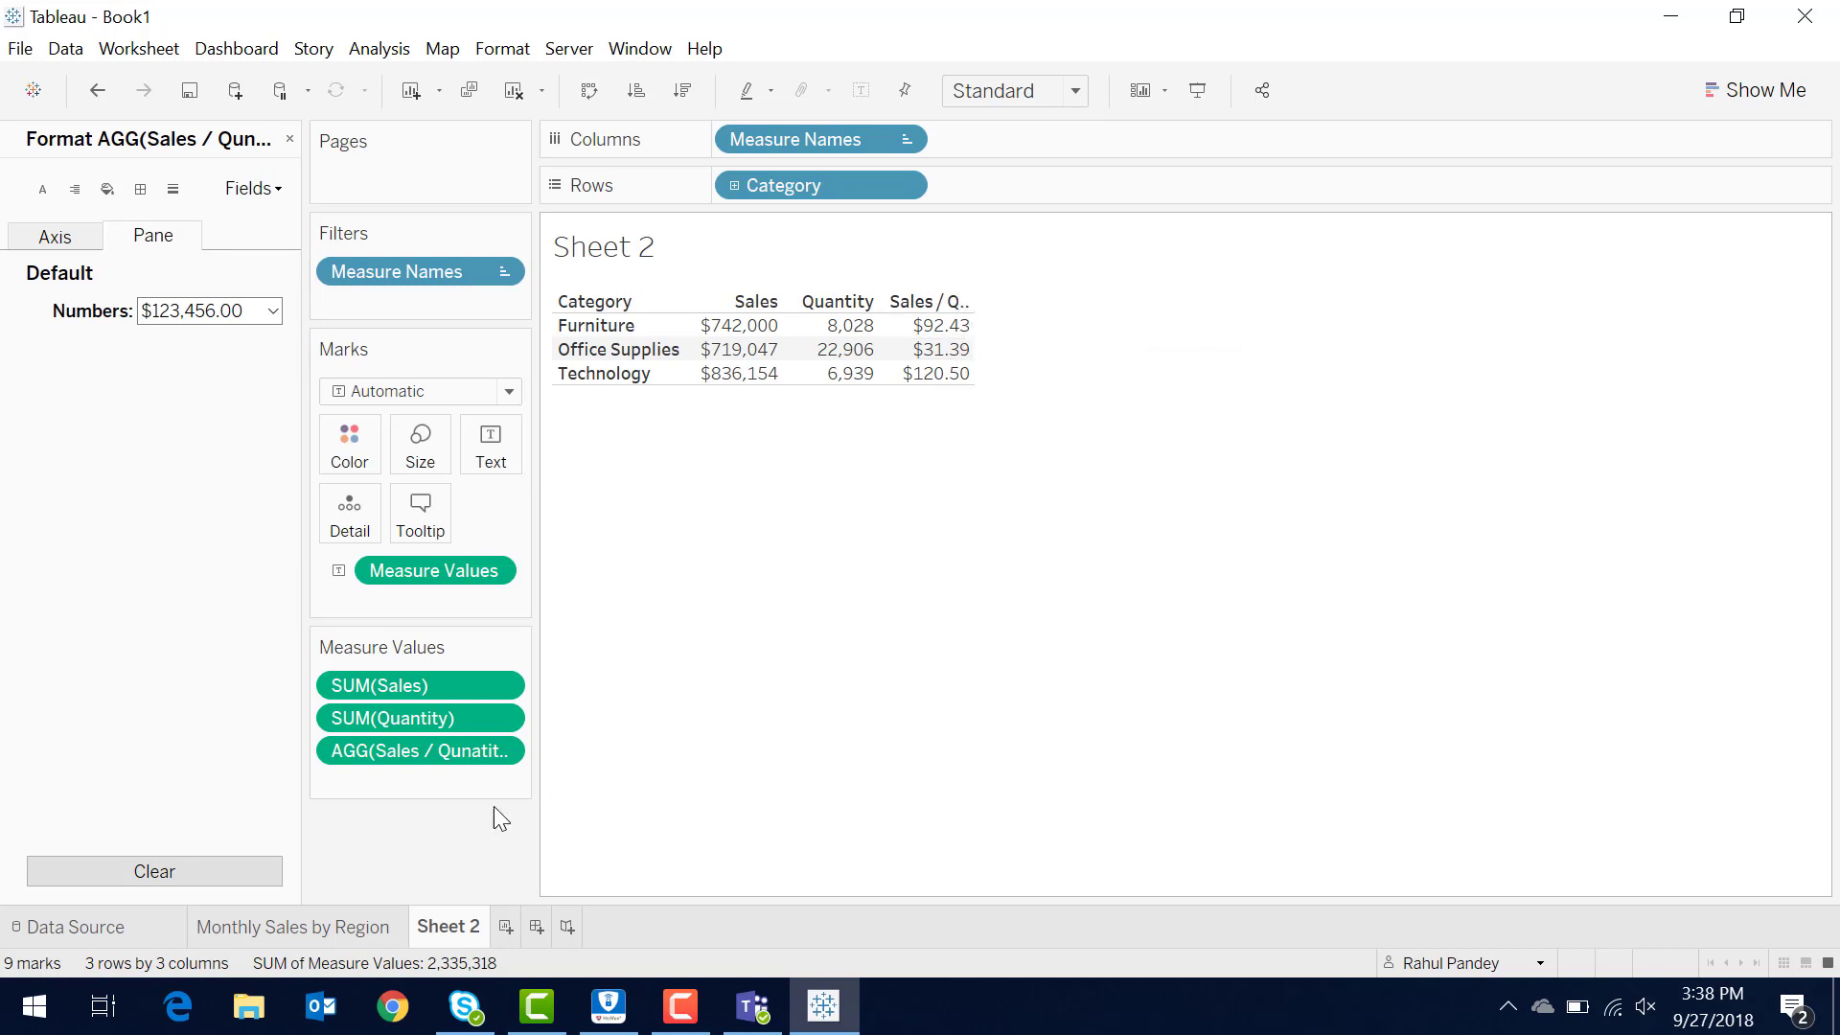
double_click(428, 788)
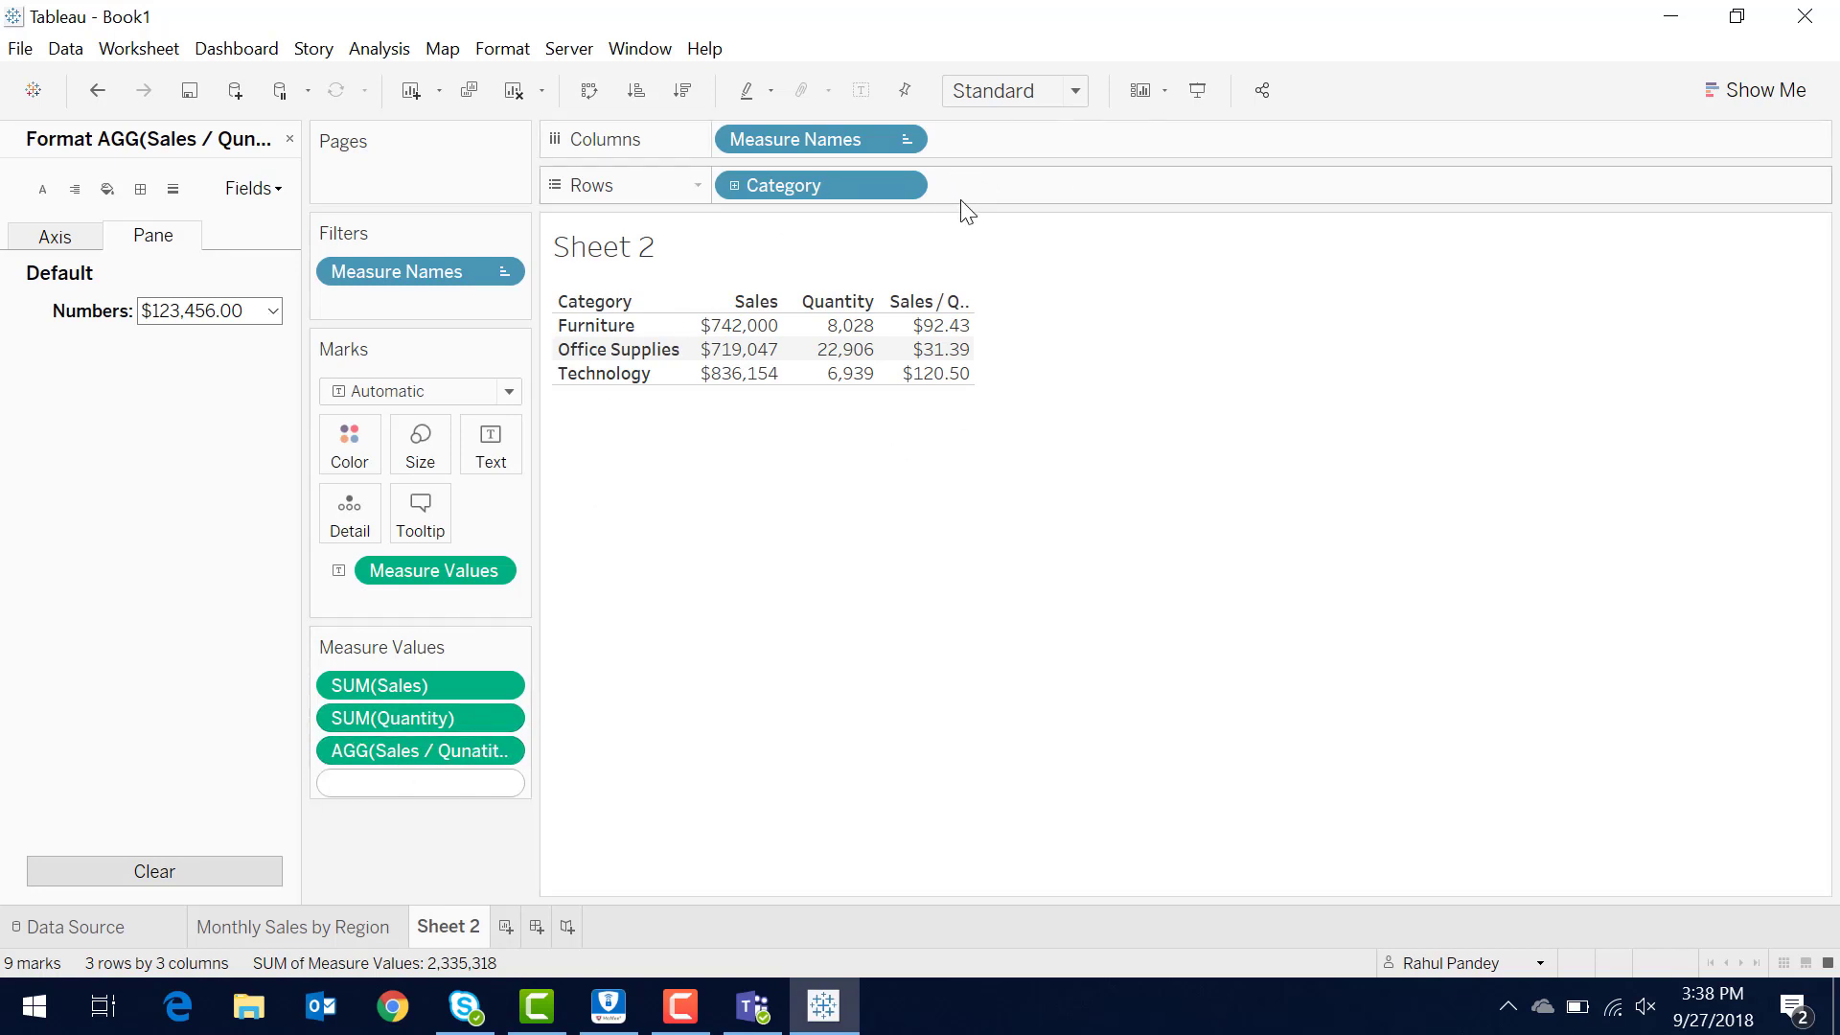
text(sa)
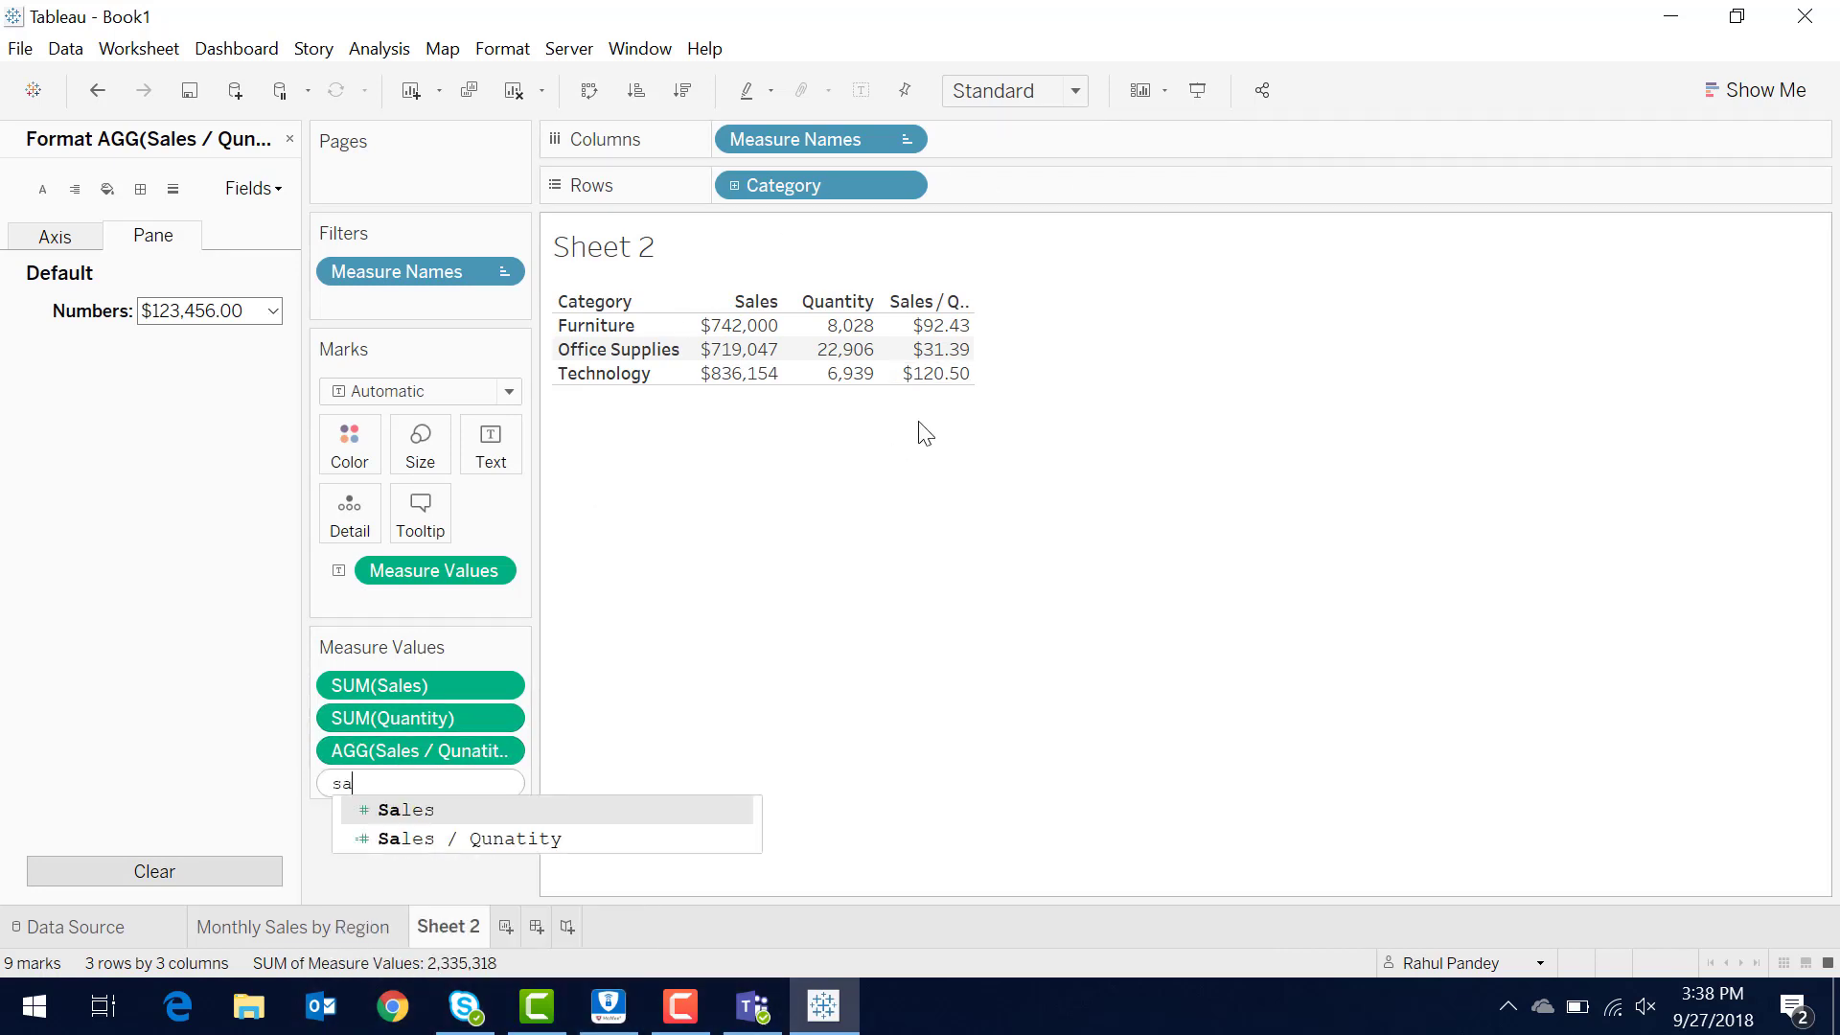
text(l)
key(Return)
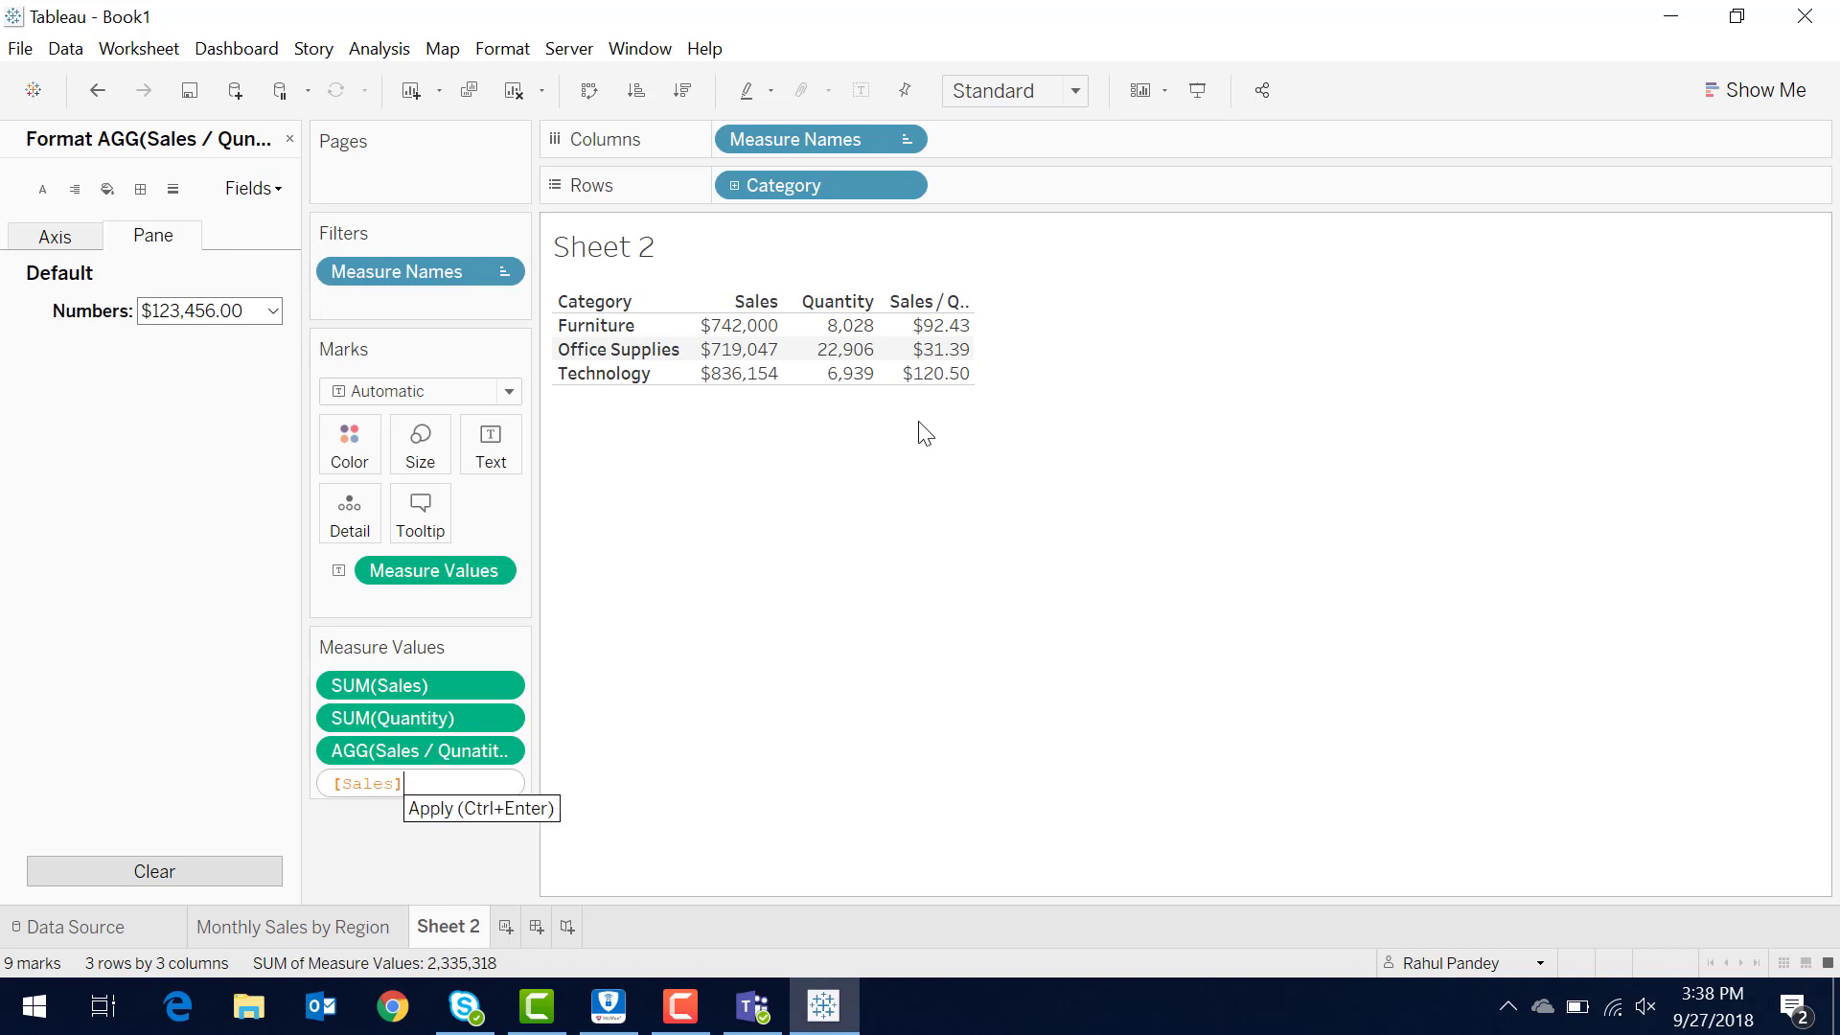
key(BackSpace)
key(BackSpace)
key(BackSpace)
key(BackSpace)
key(BackSpace)
key(BackSpace)
key(BackSpace)
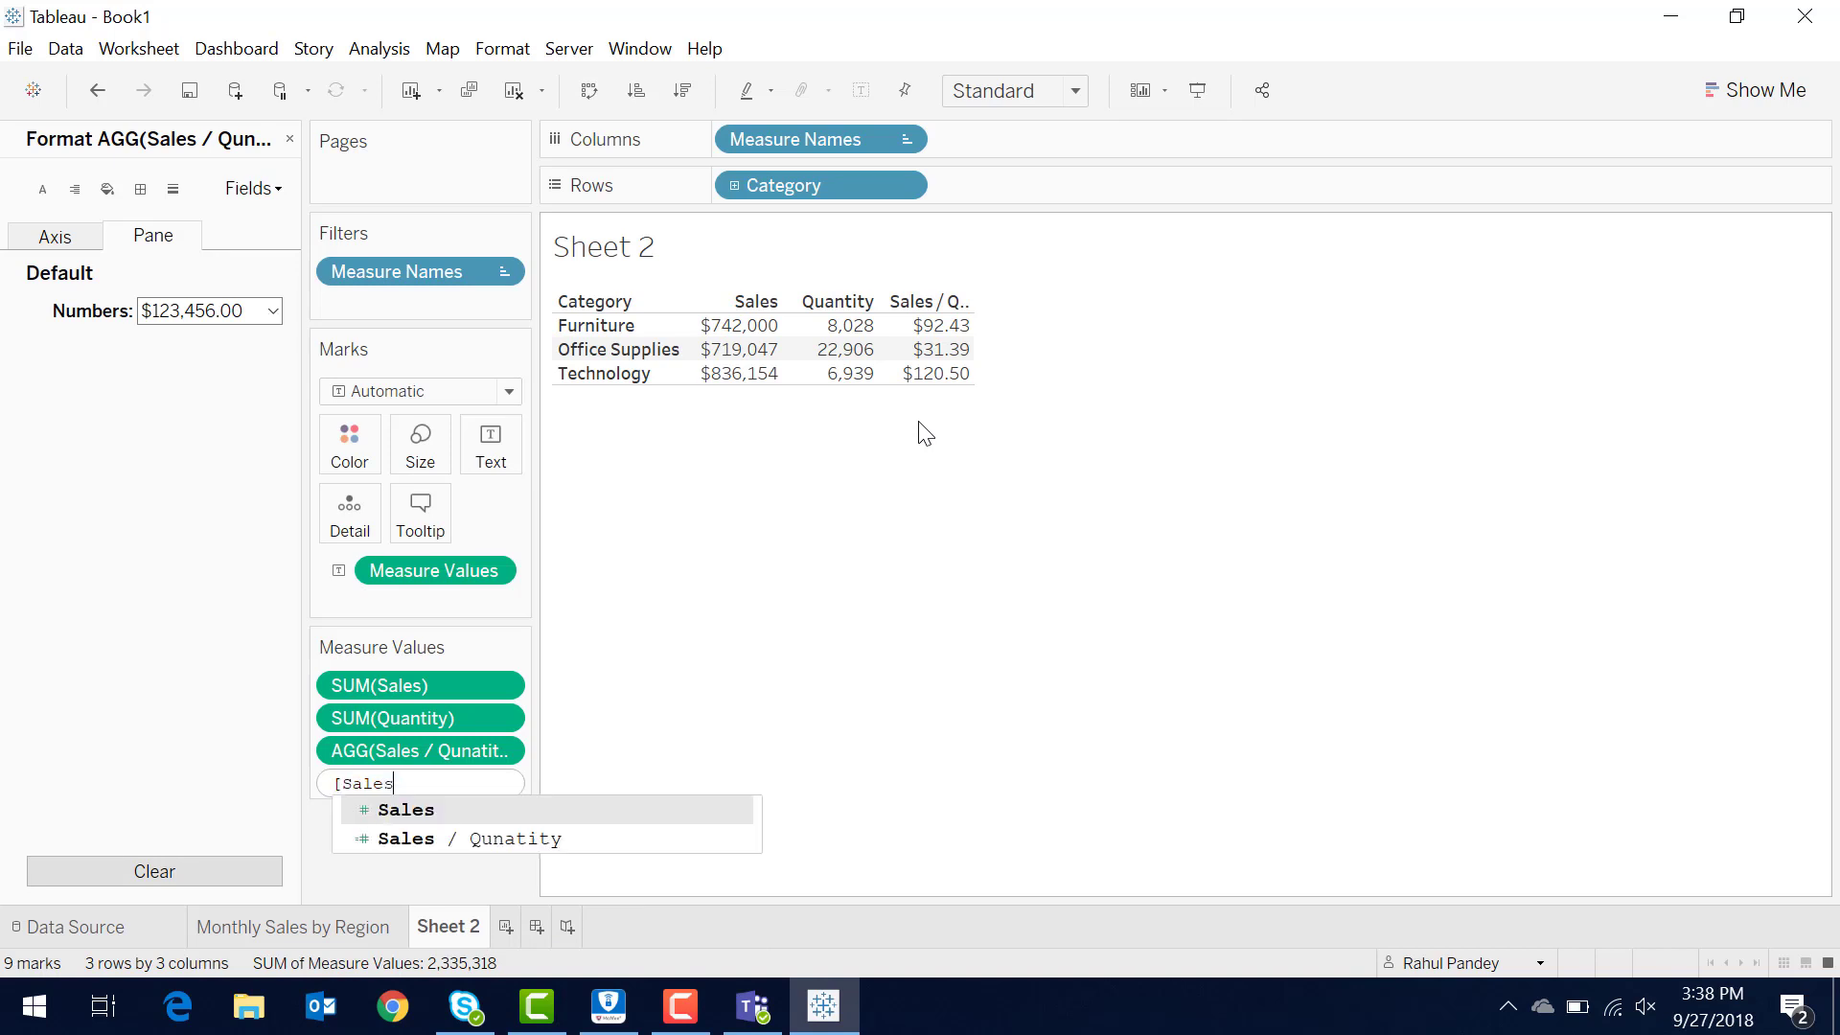
click(828, 688)
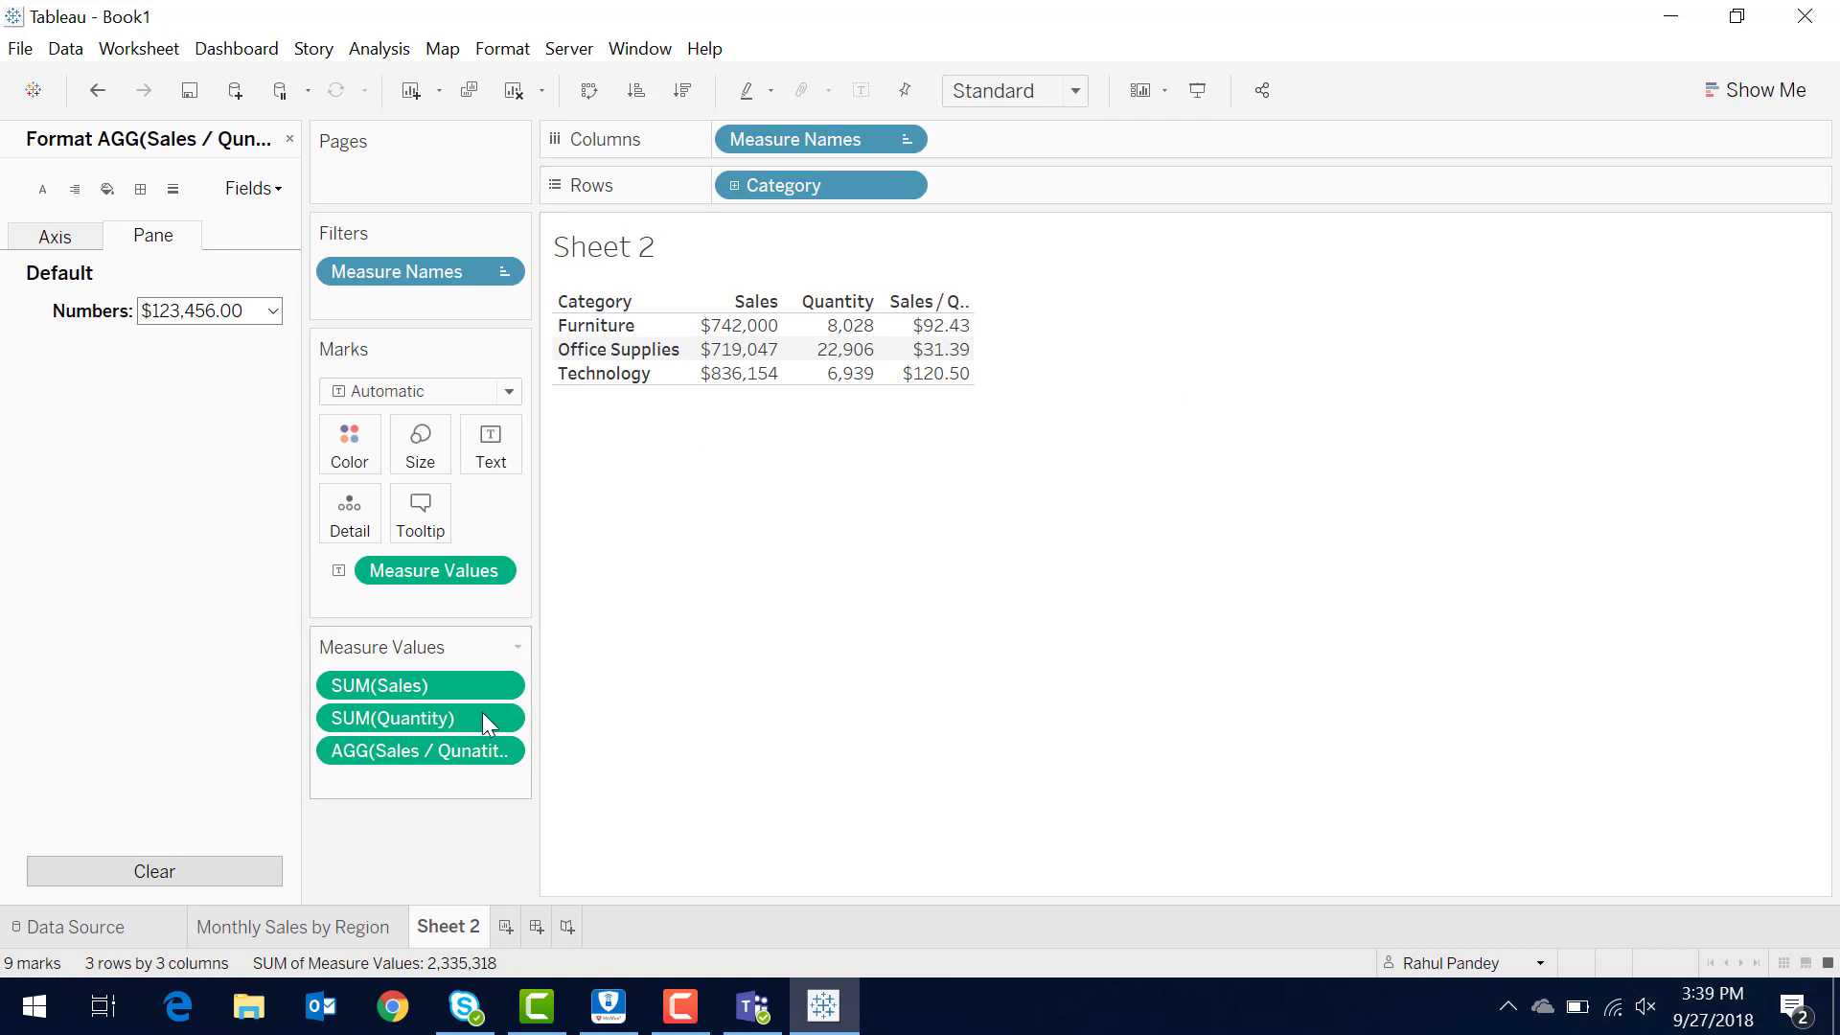
Remove the Sales and Quantity measures from the table, keeping only Sales / Qunatity, and close the number formatting pane.
drag(452, 687, 57, 662)
click(289, 139)
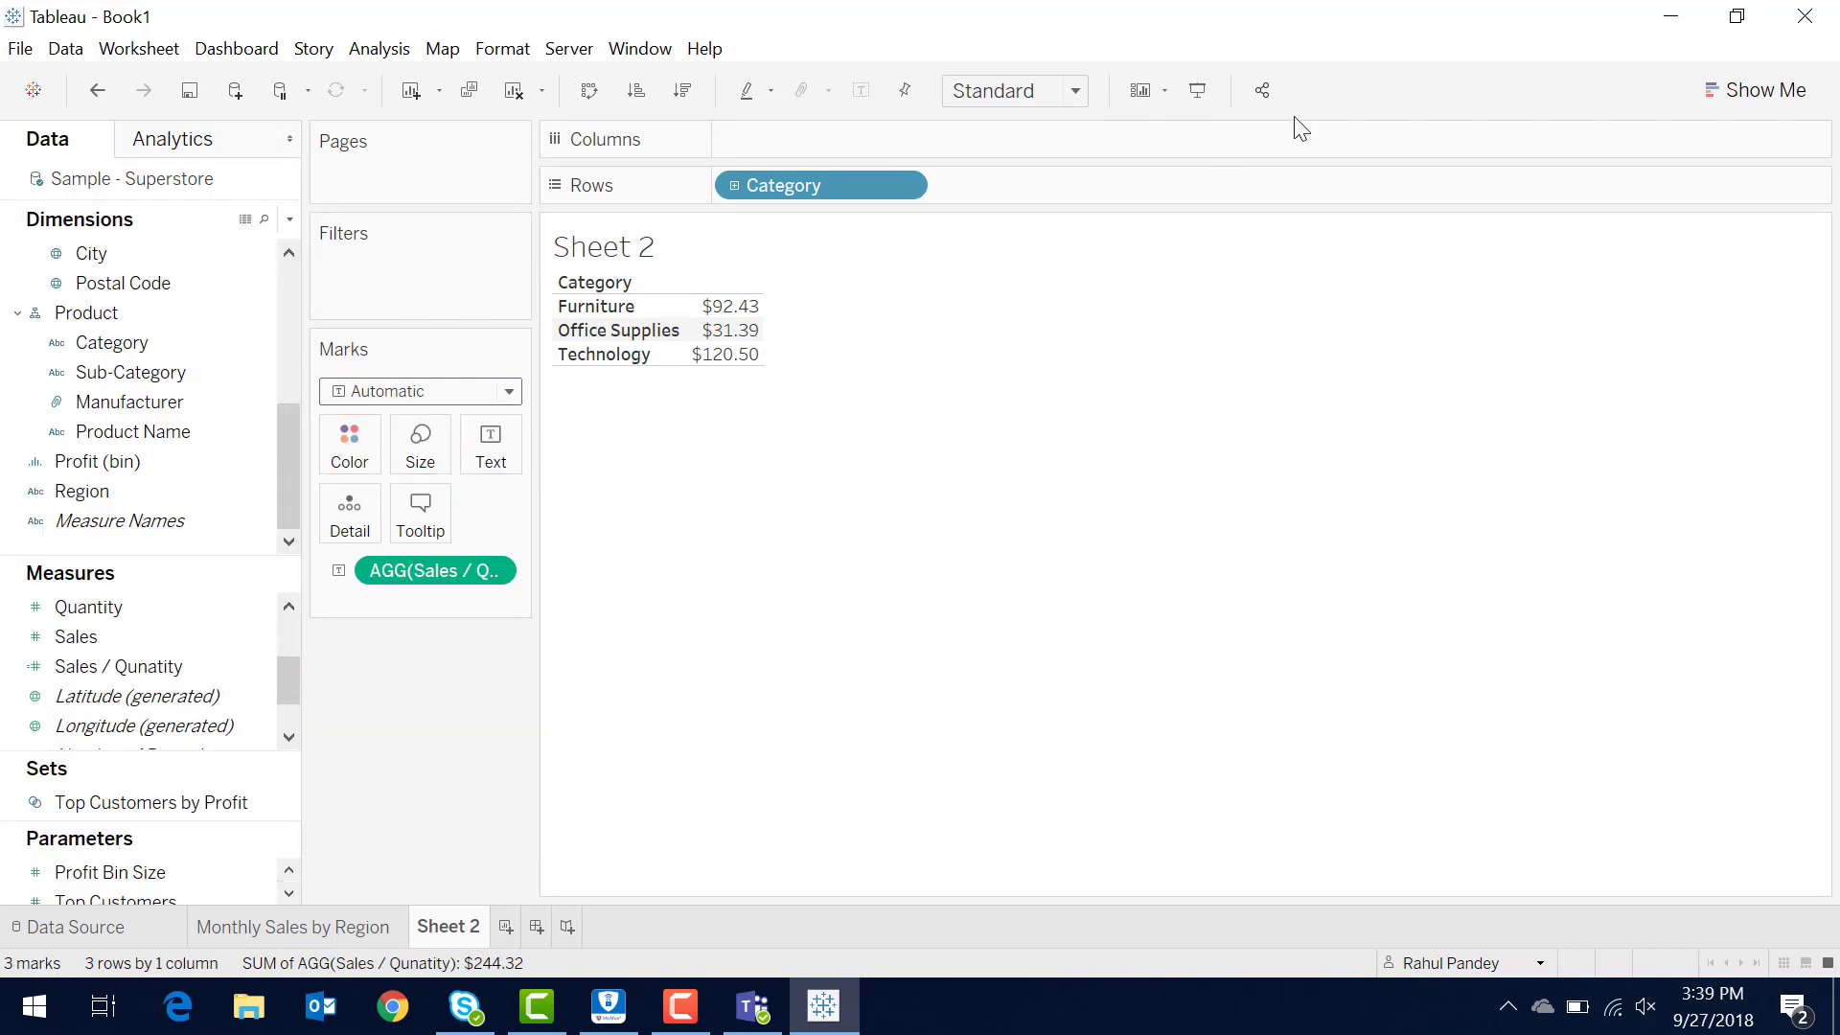
Convert the Category table to a horizontal bar chart and color the bars by Category.
click(1723, 103)
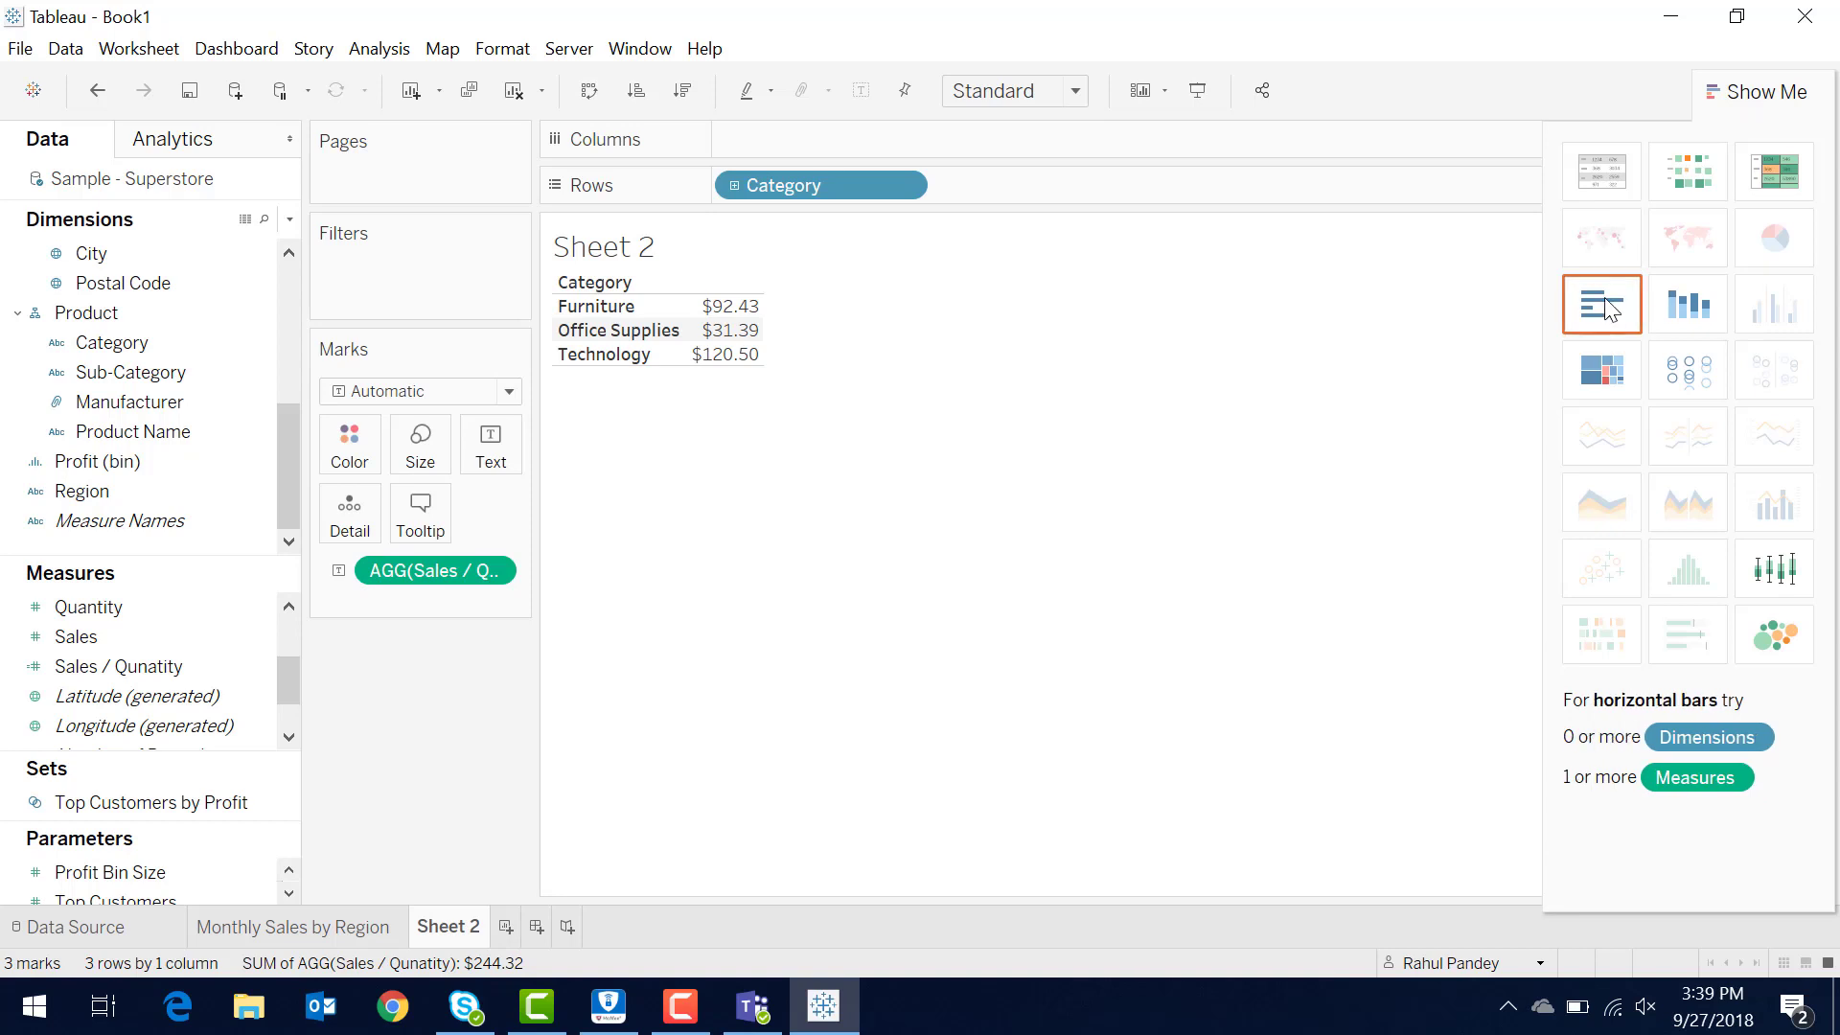
click(1607, 307)
click(1761, 91)
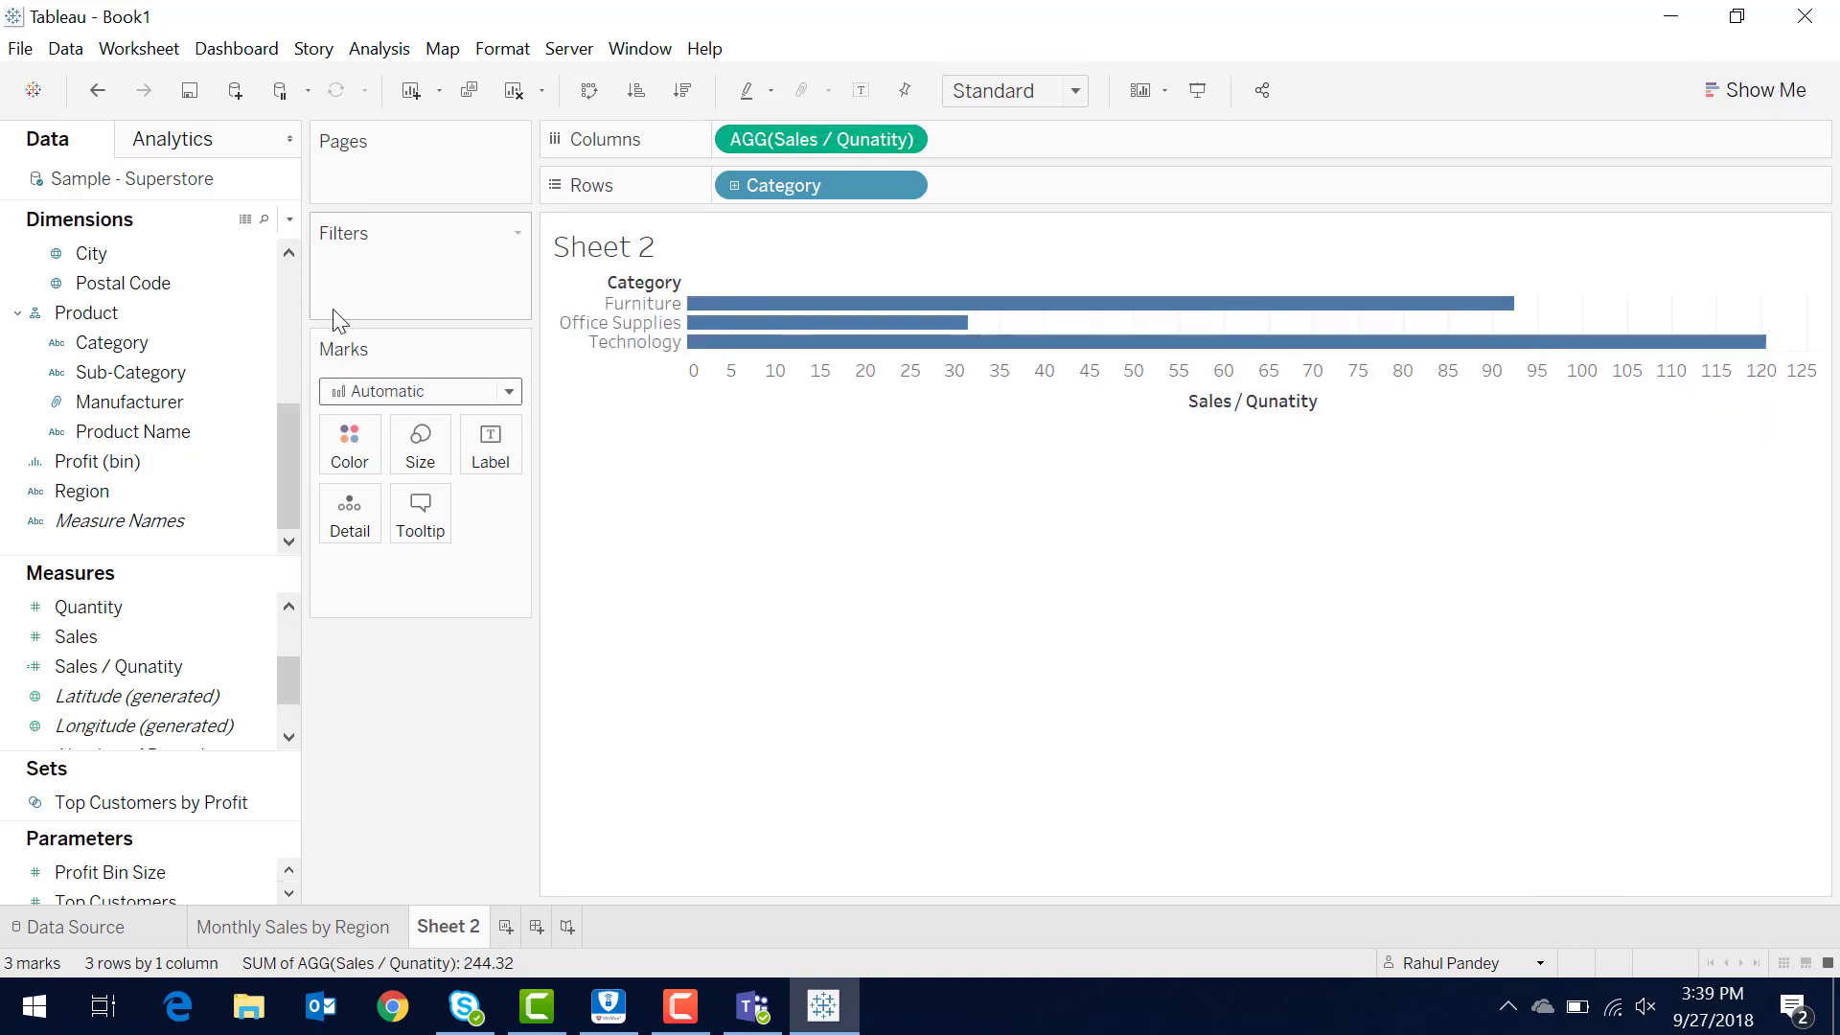
drag(188, 345, 356, 450)
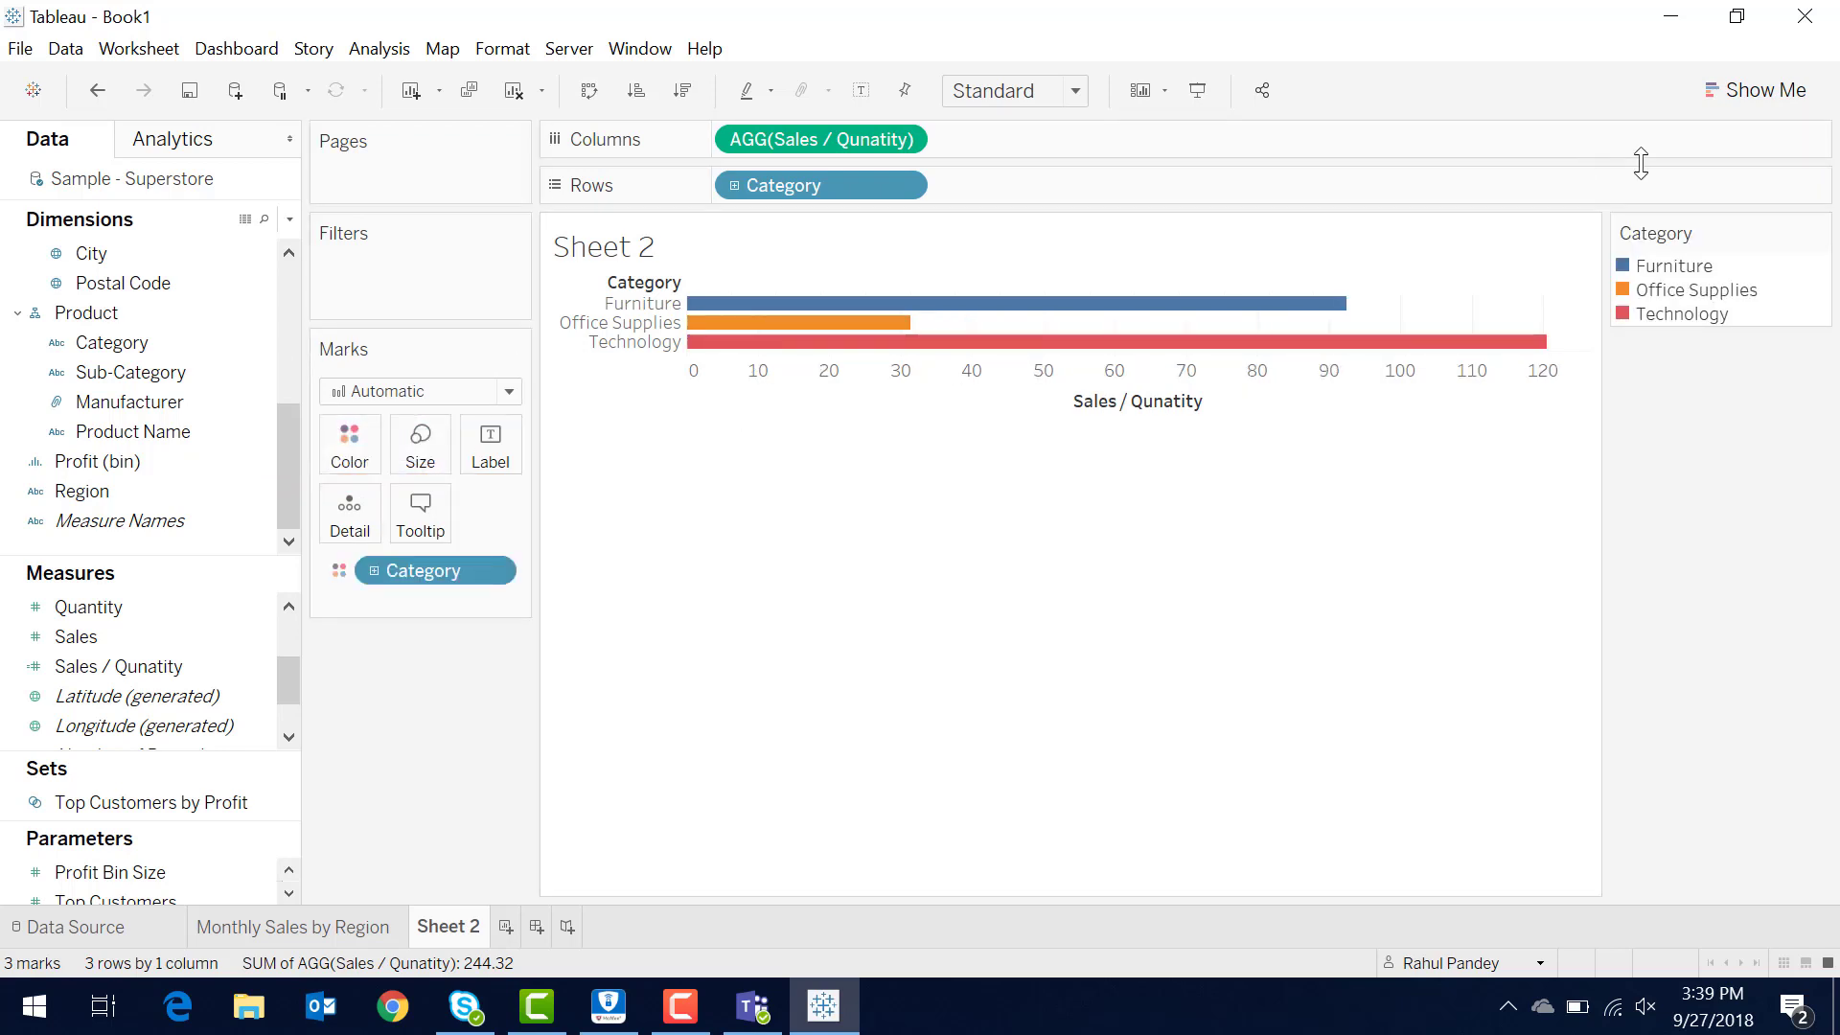
Rename Sheet 2 as "Sales/Quantity by Product Category".
right_click(470, 928)
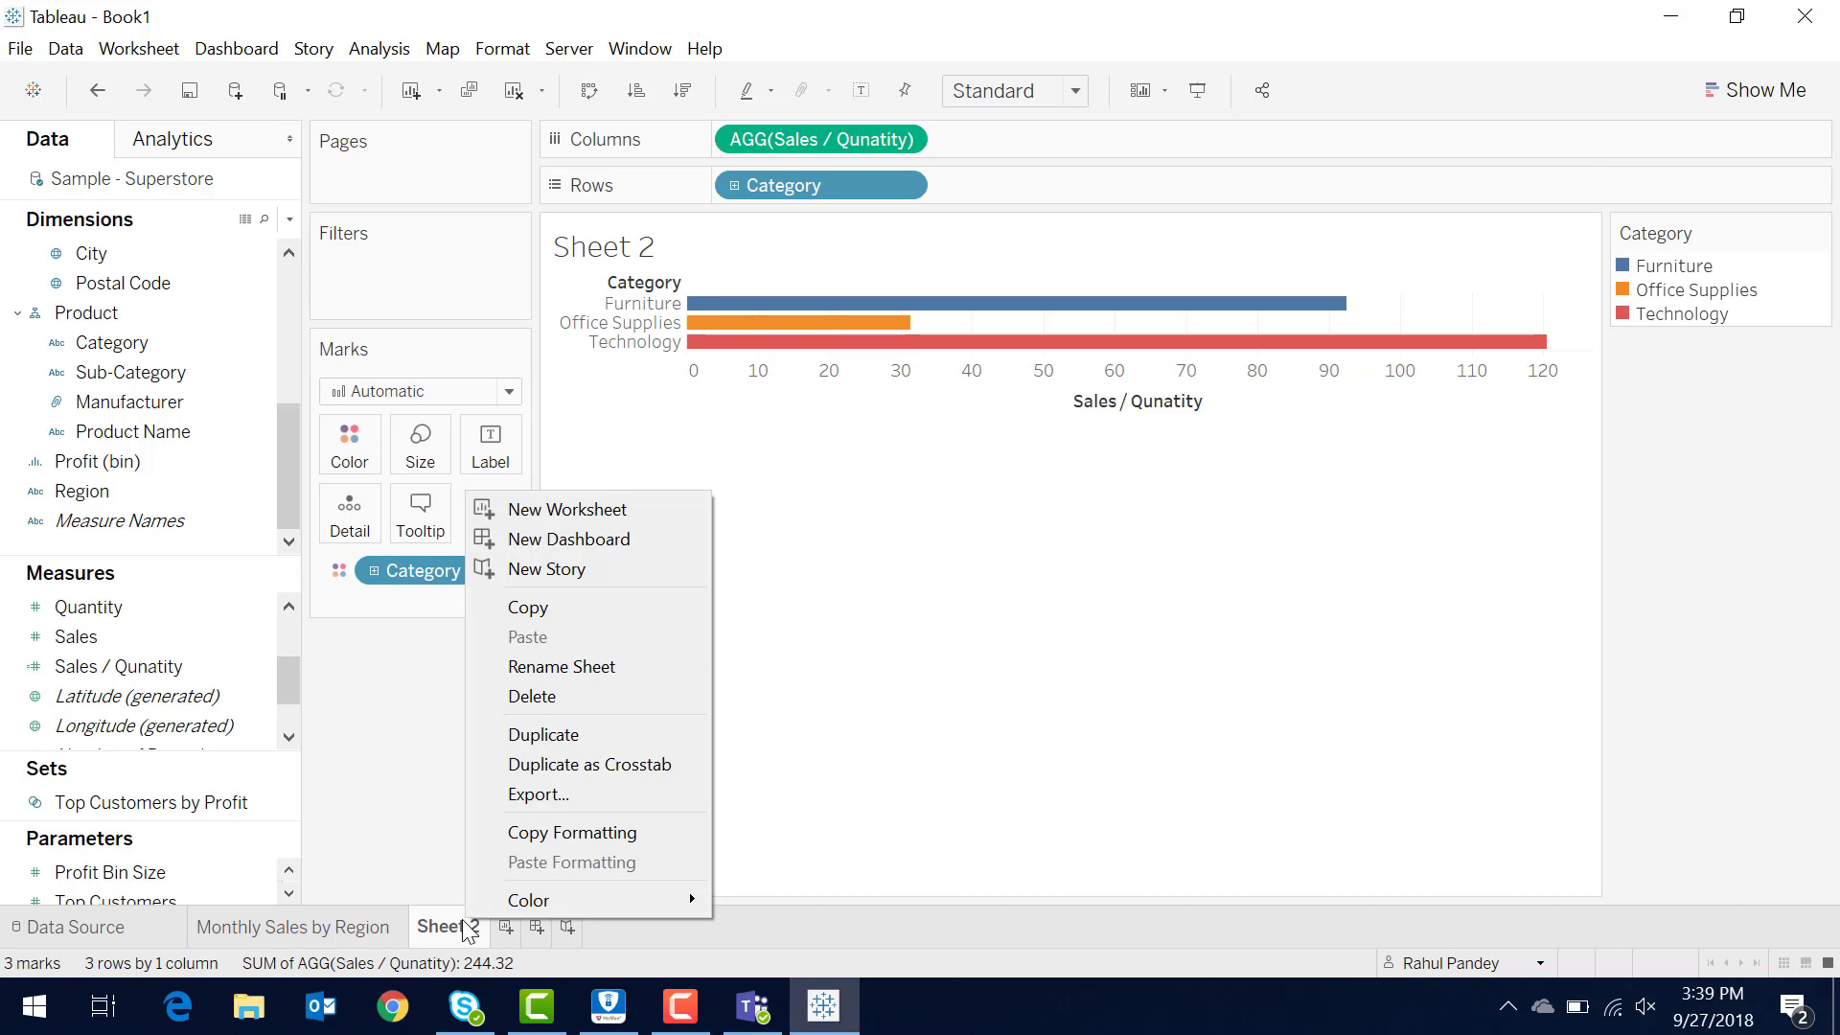
click(618, 669)
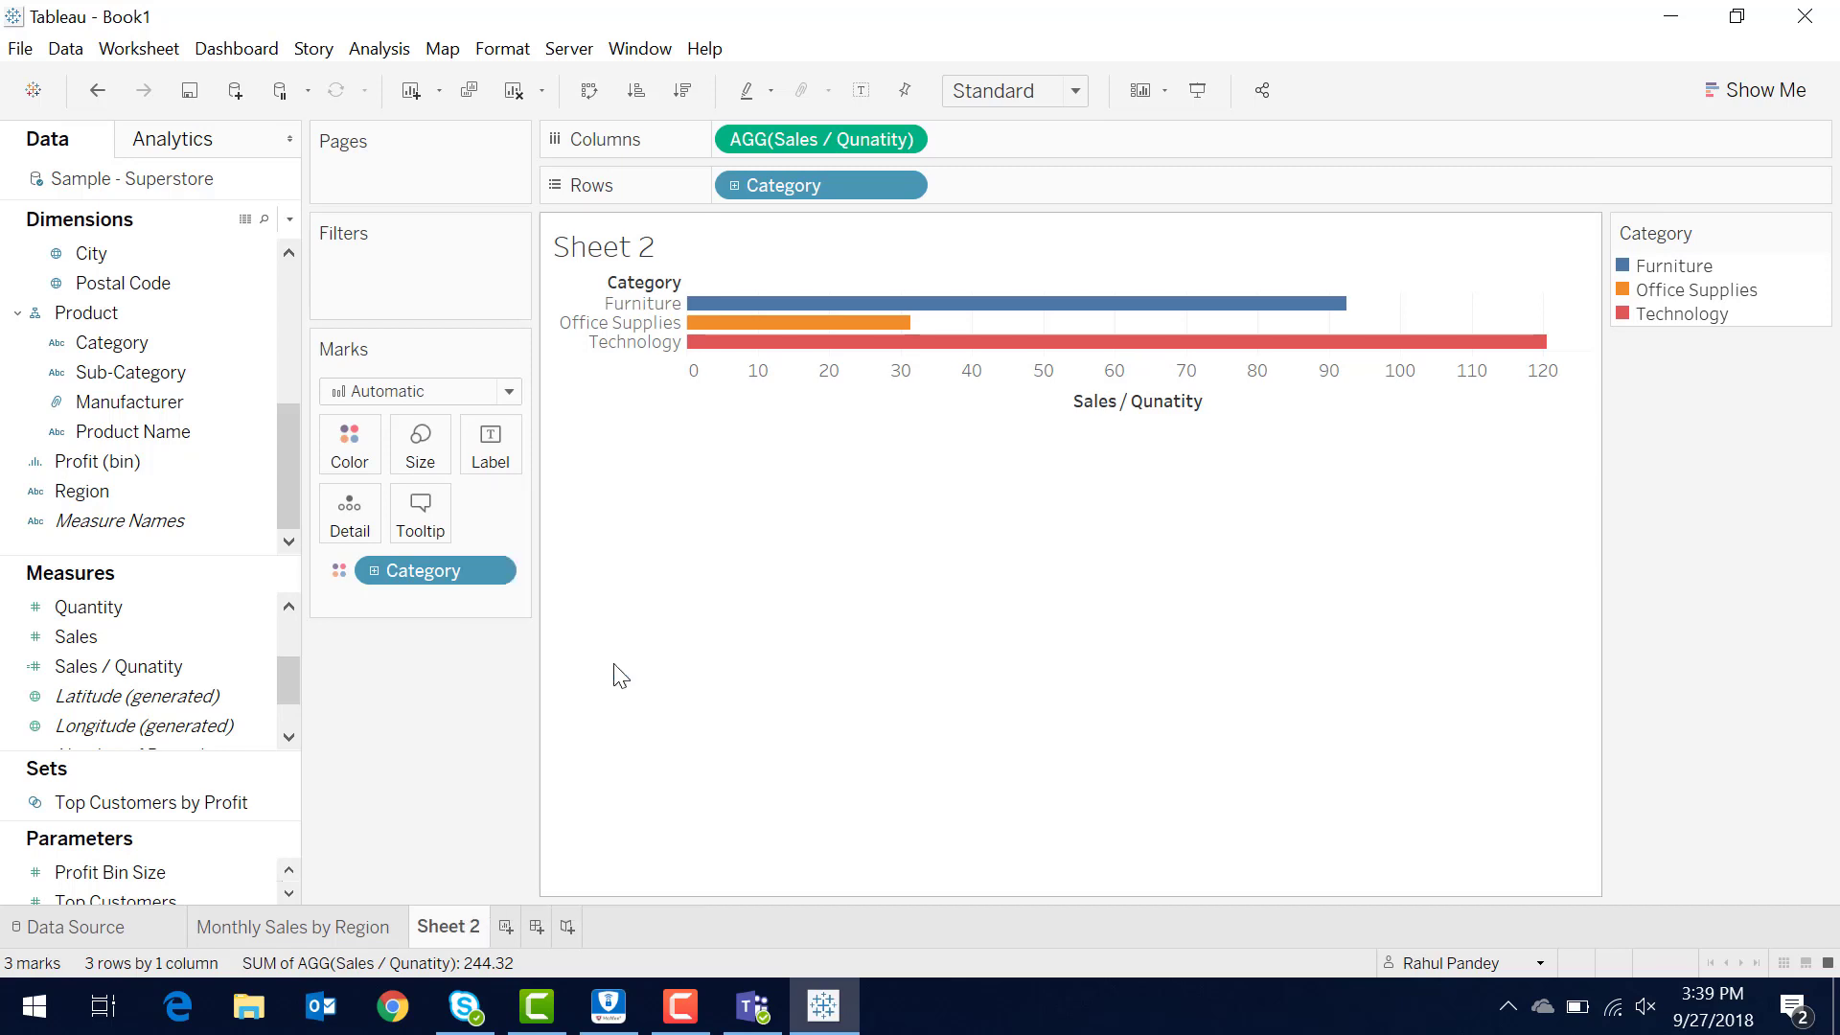
text(Sales/Quantity by )
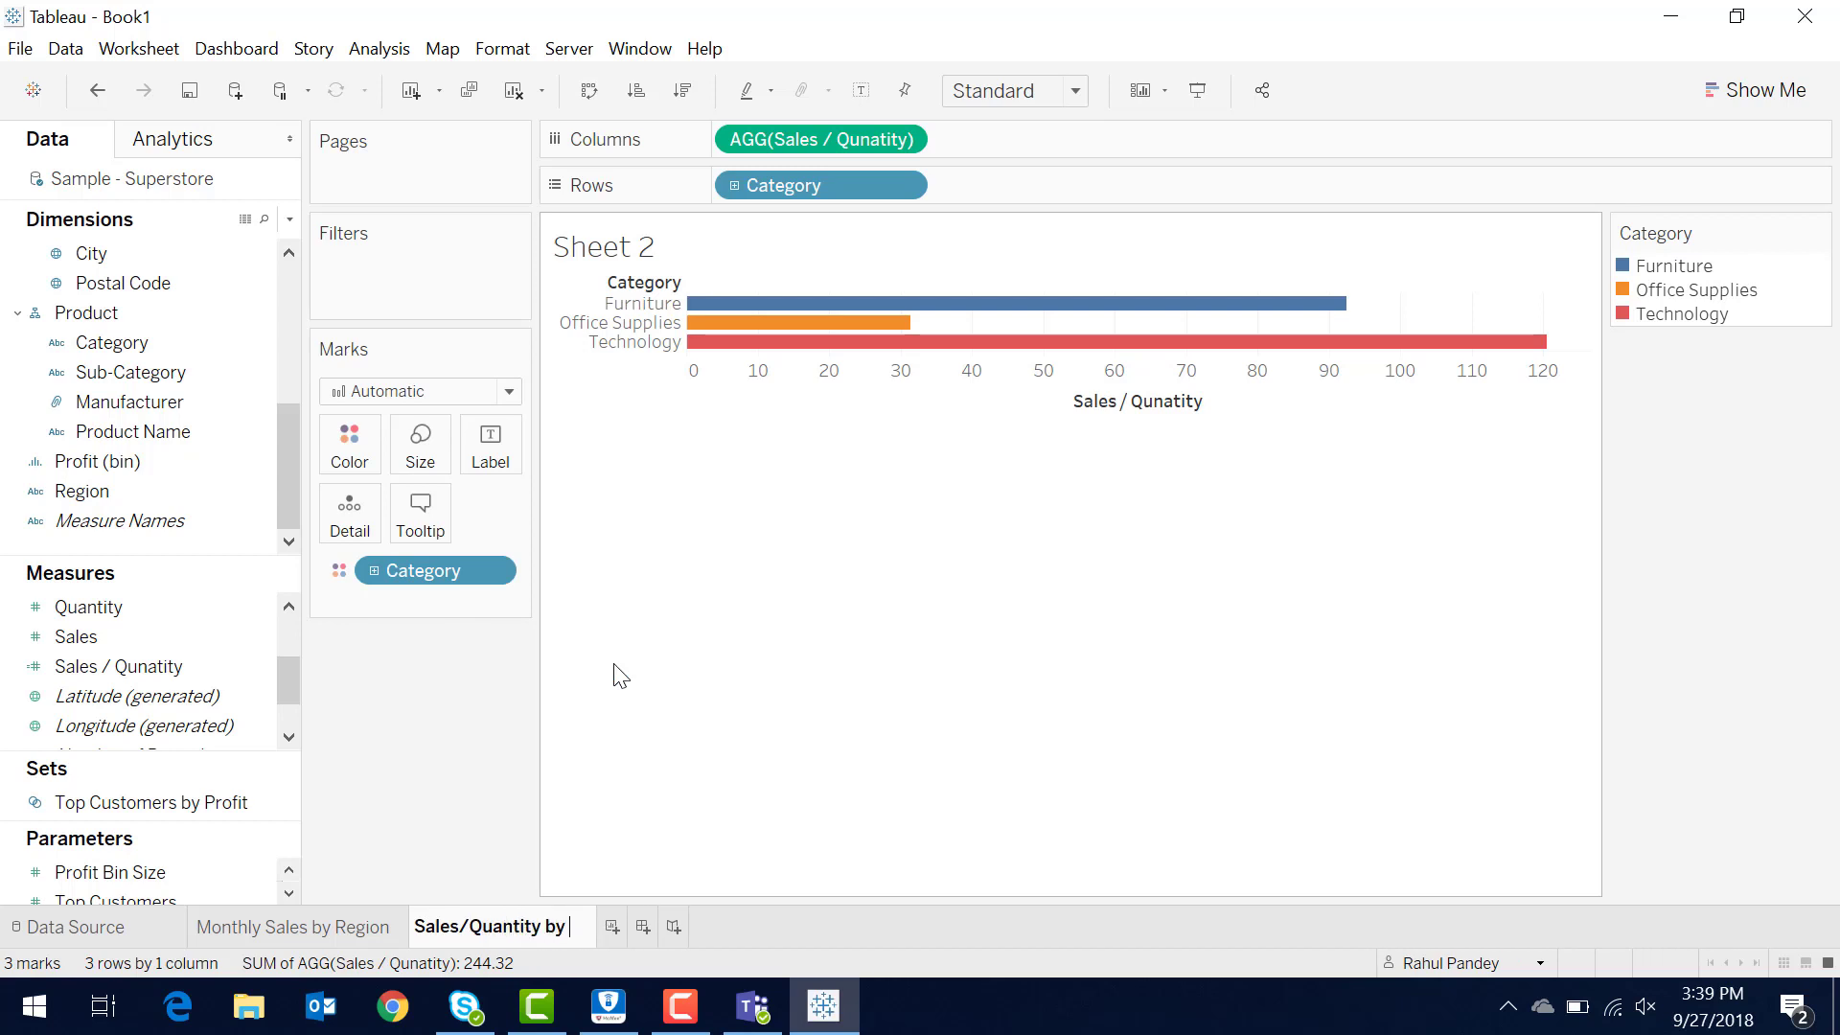
text(Product Categor)
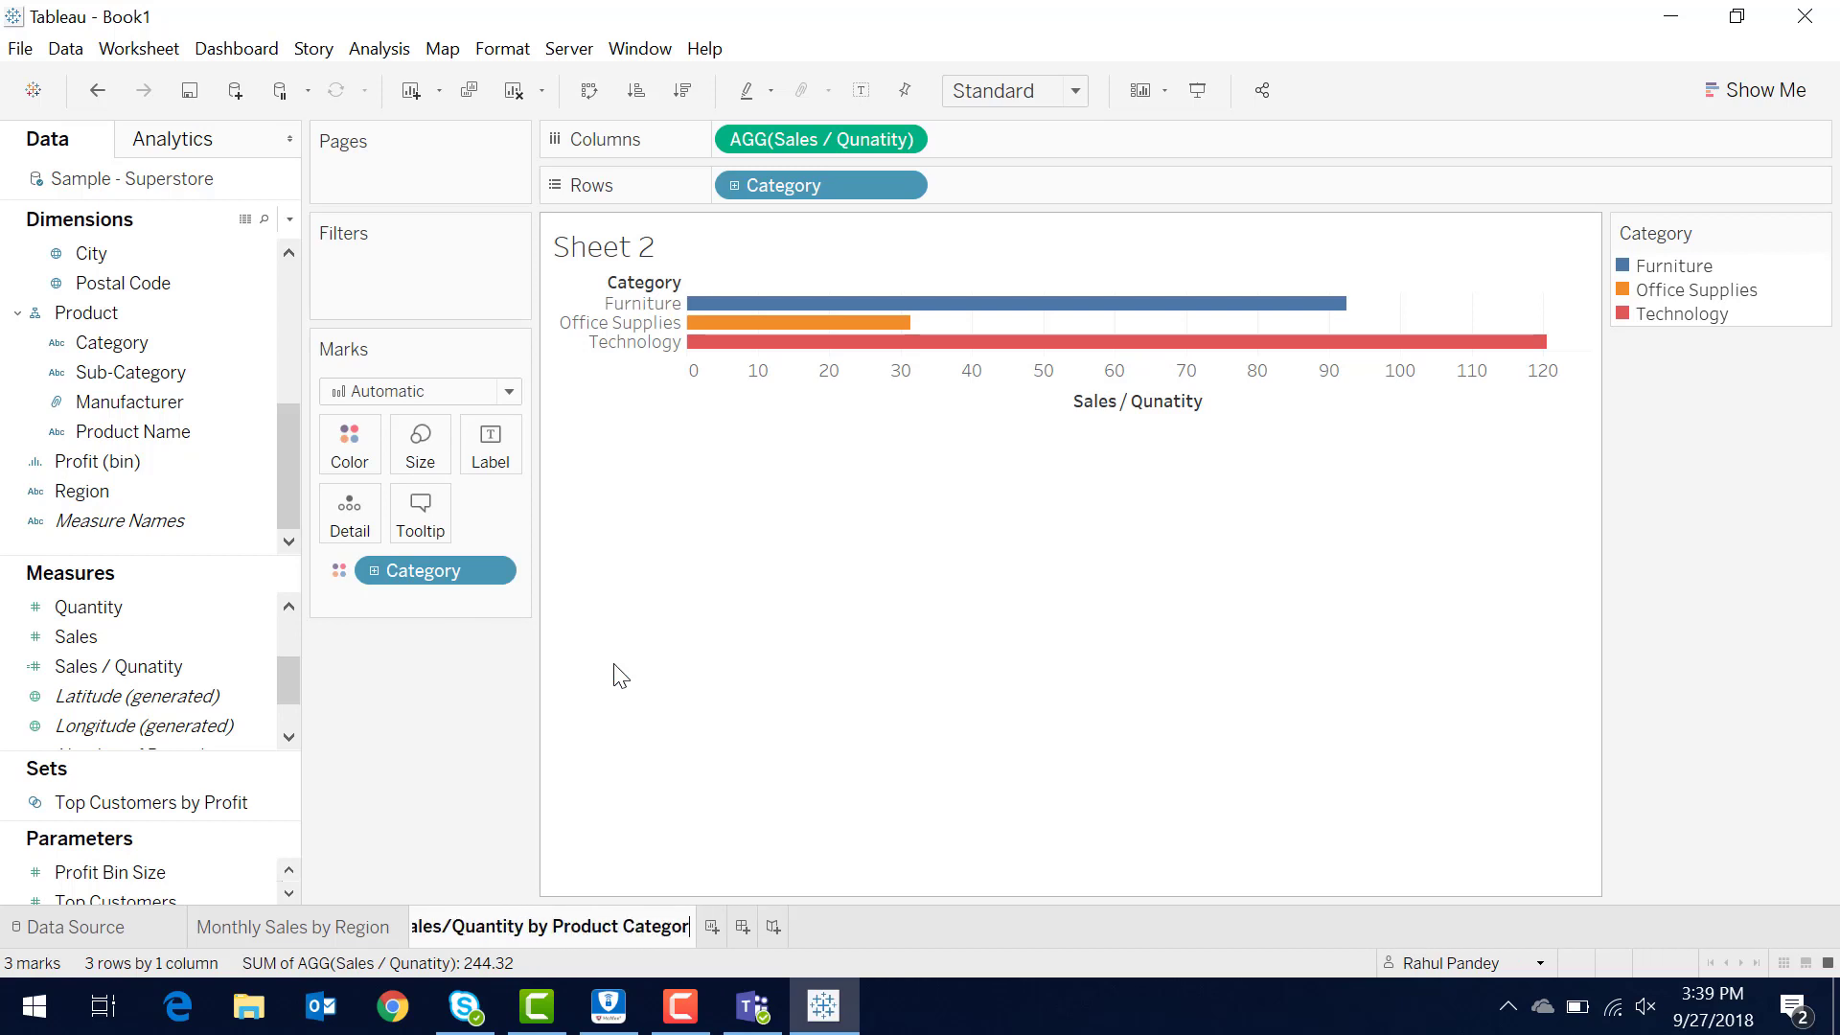
text(y)
key(Return)
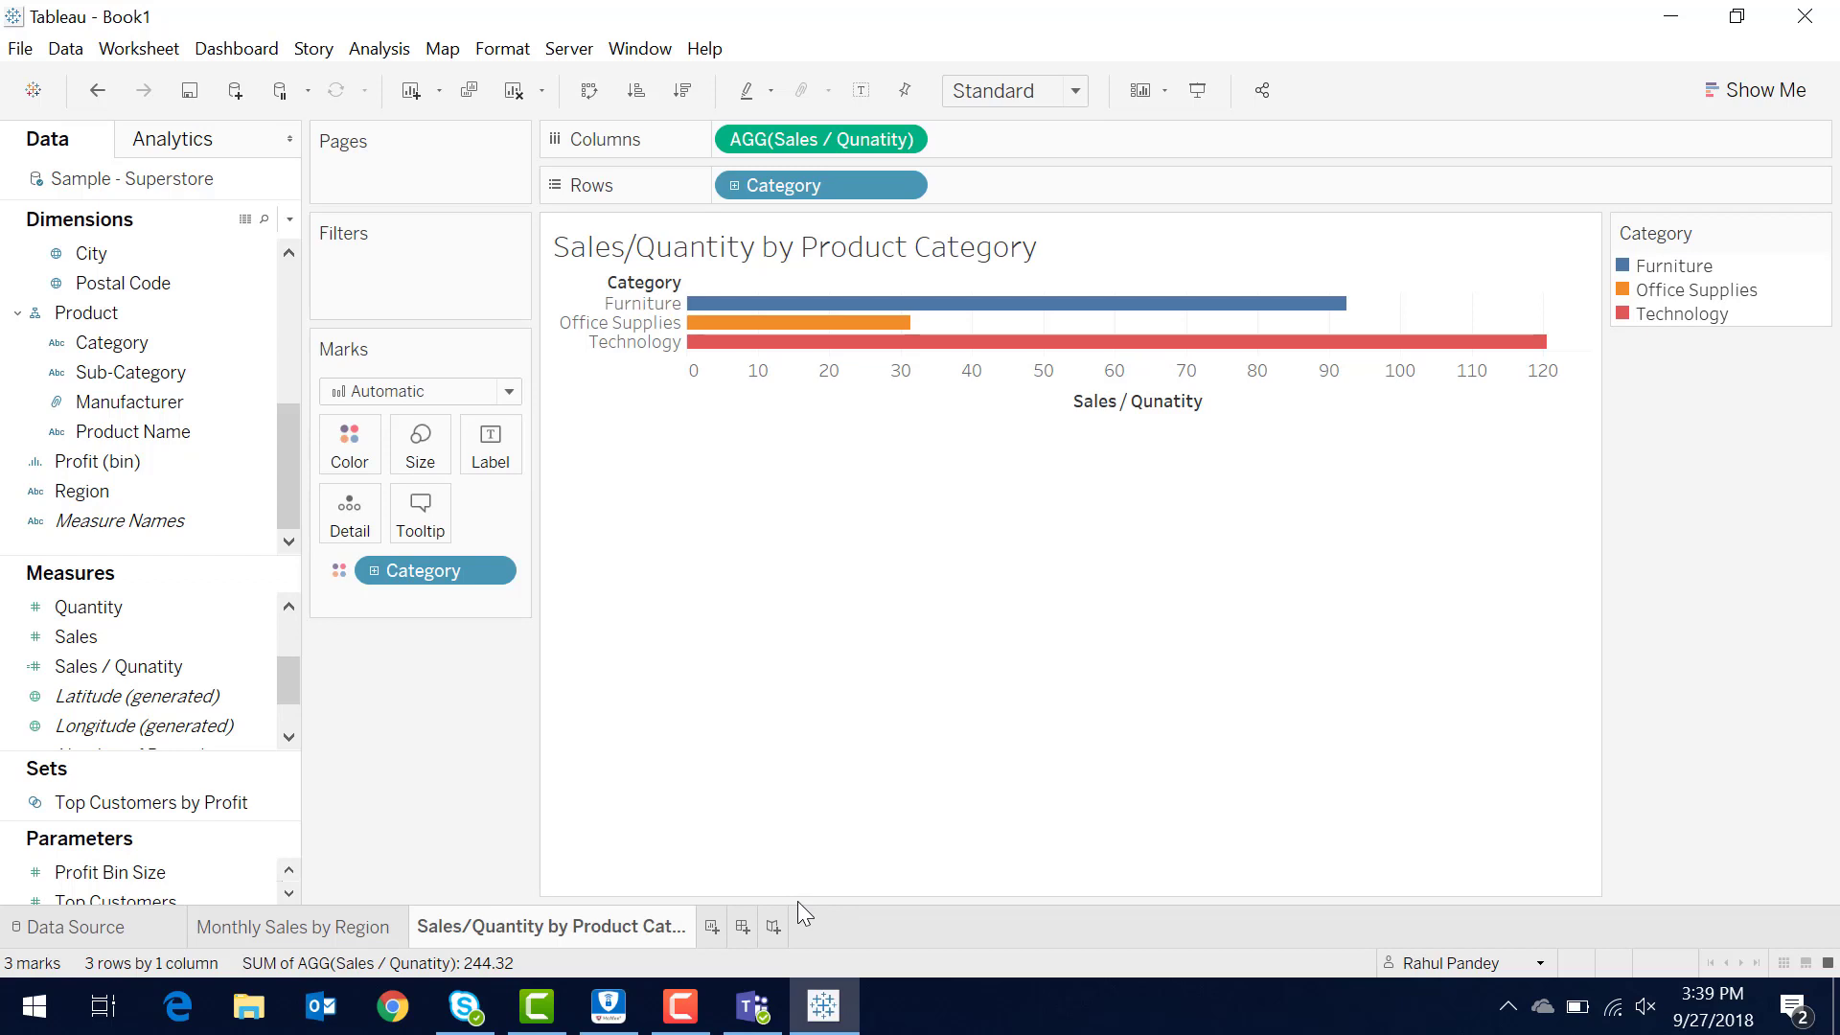
Create a new dashboard and review its sizing options without changing the size.
click(748, 935)
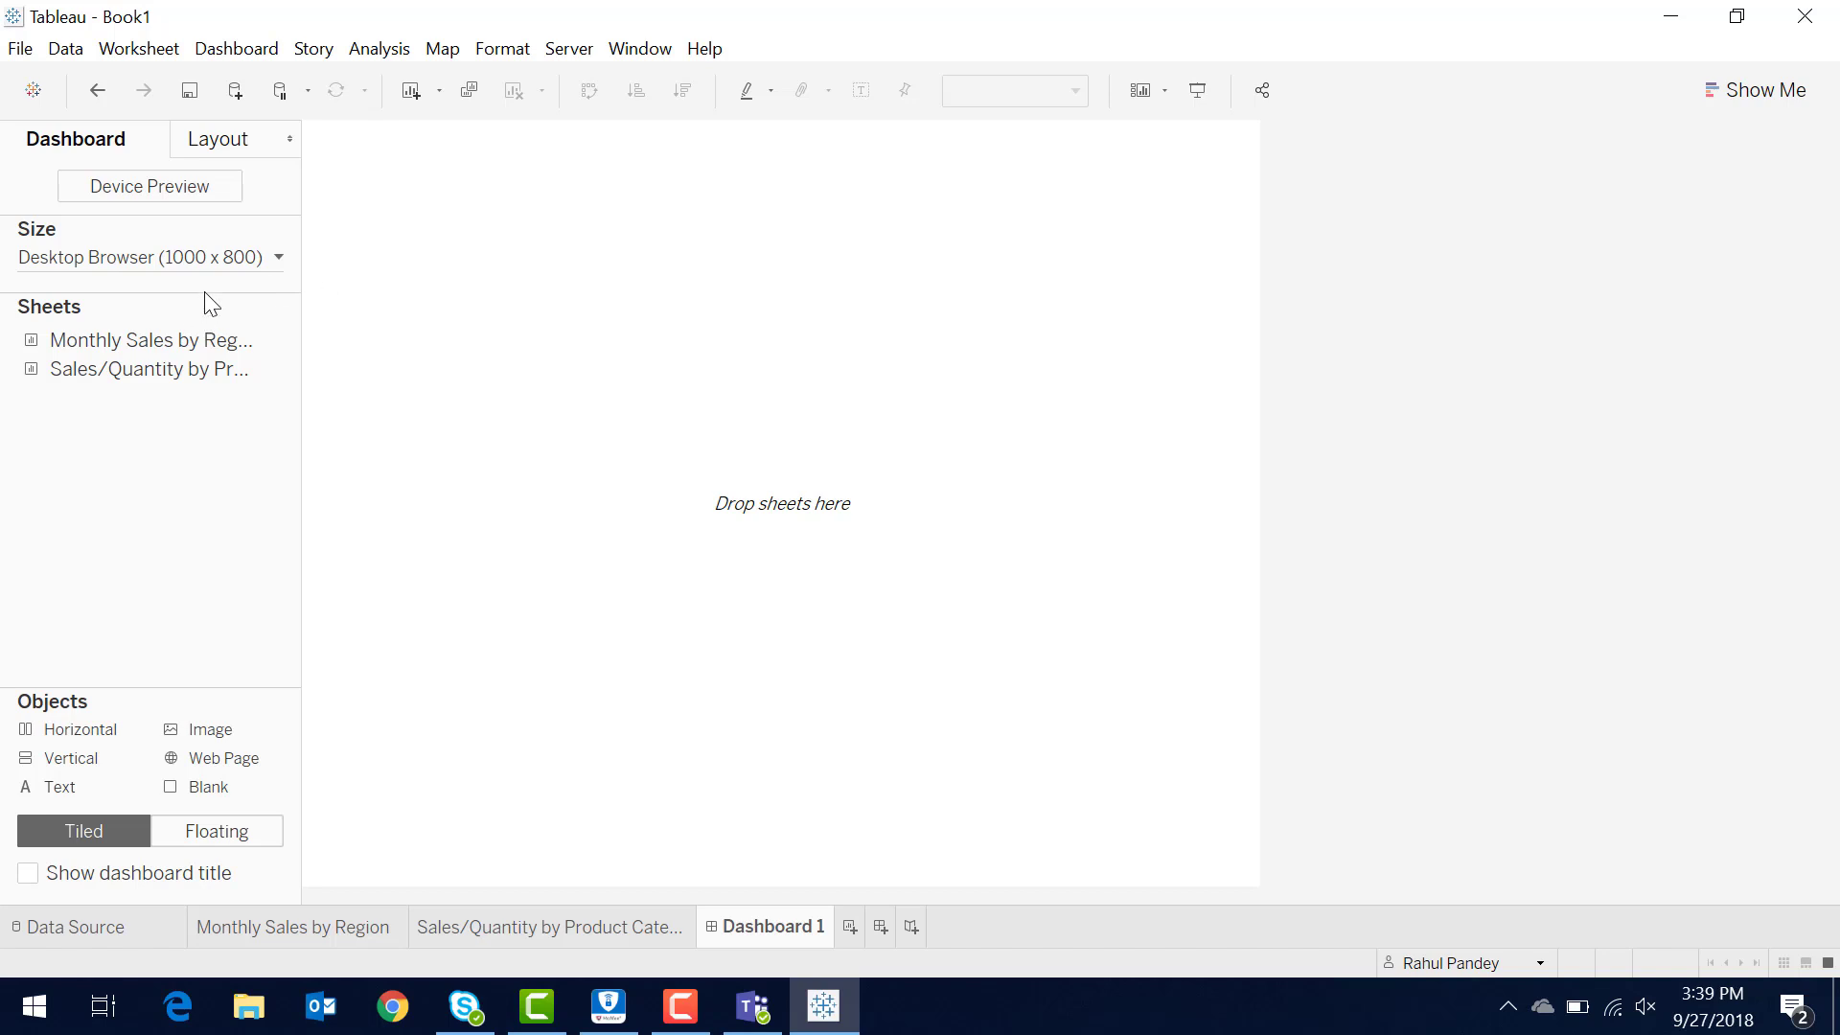
click(279, 258)
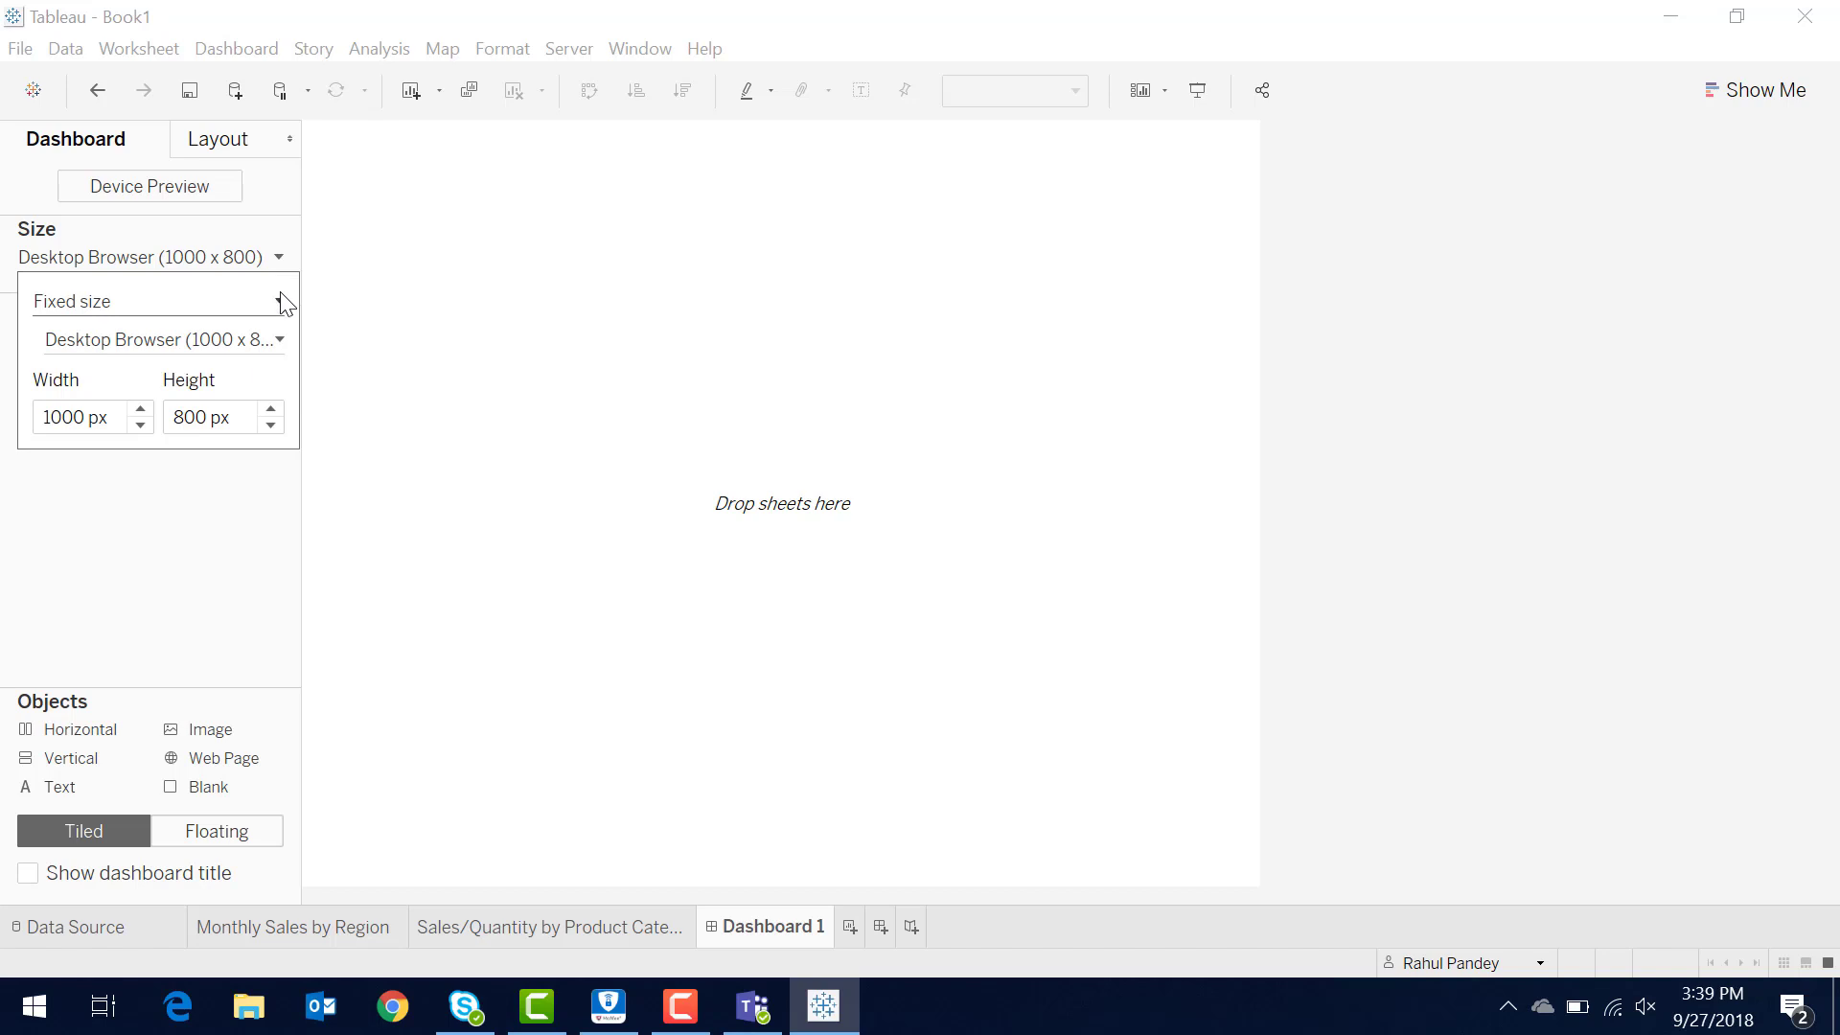
click(280, 302)
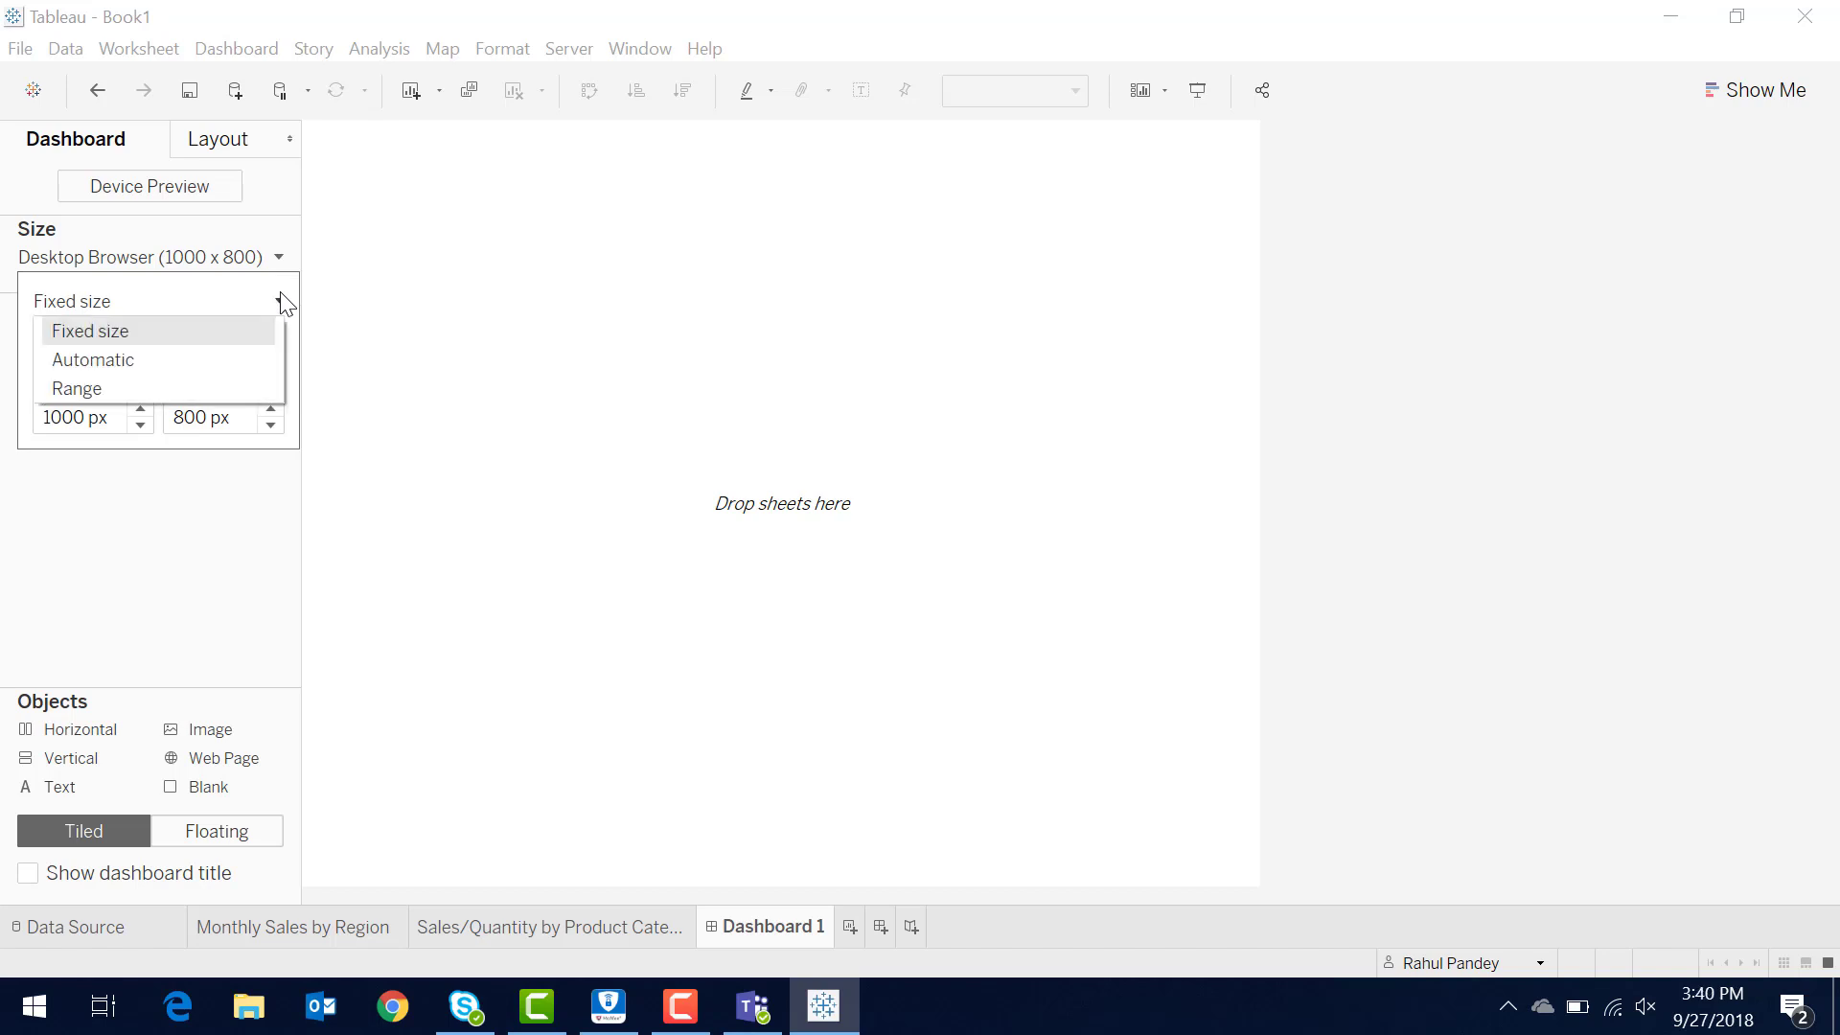
click(193, 566)
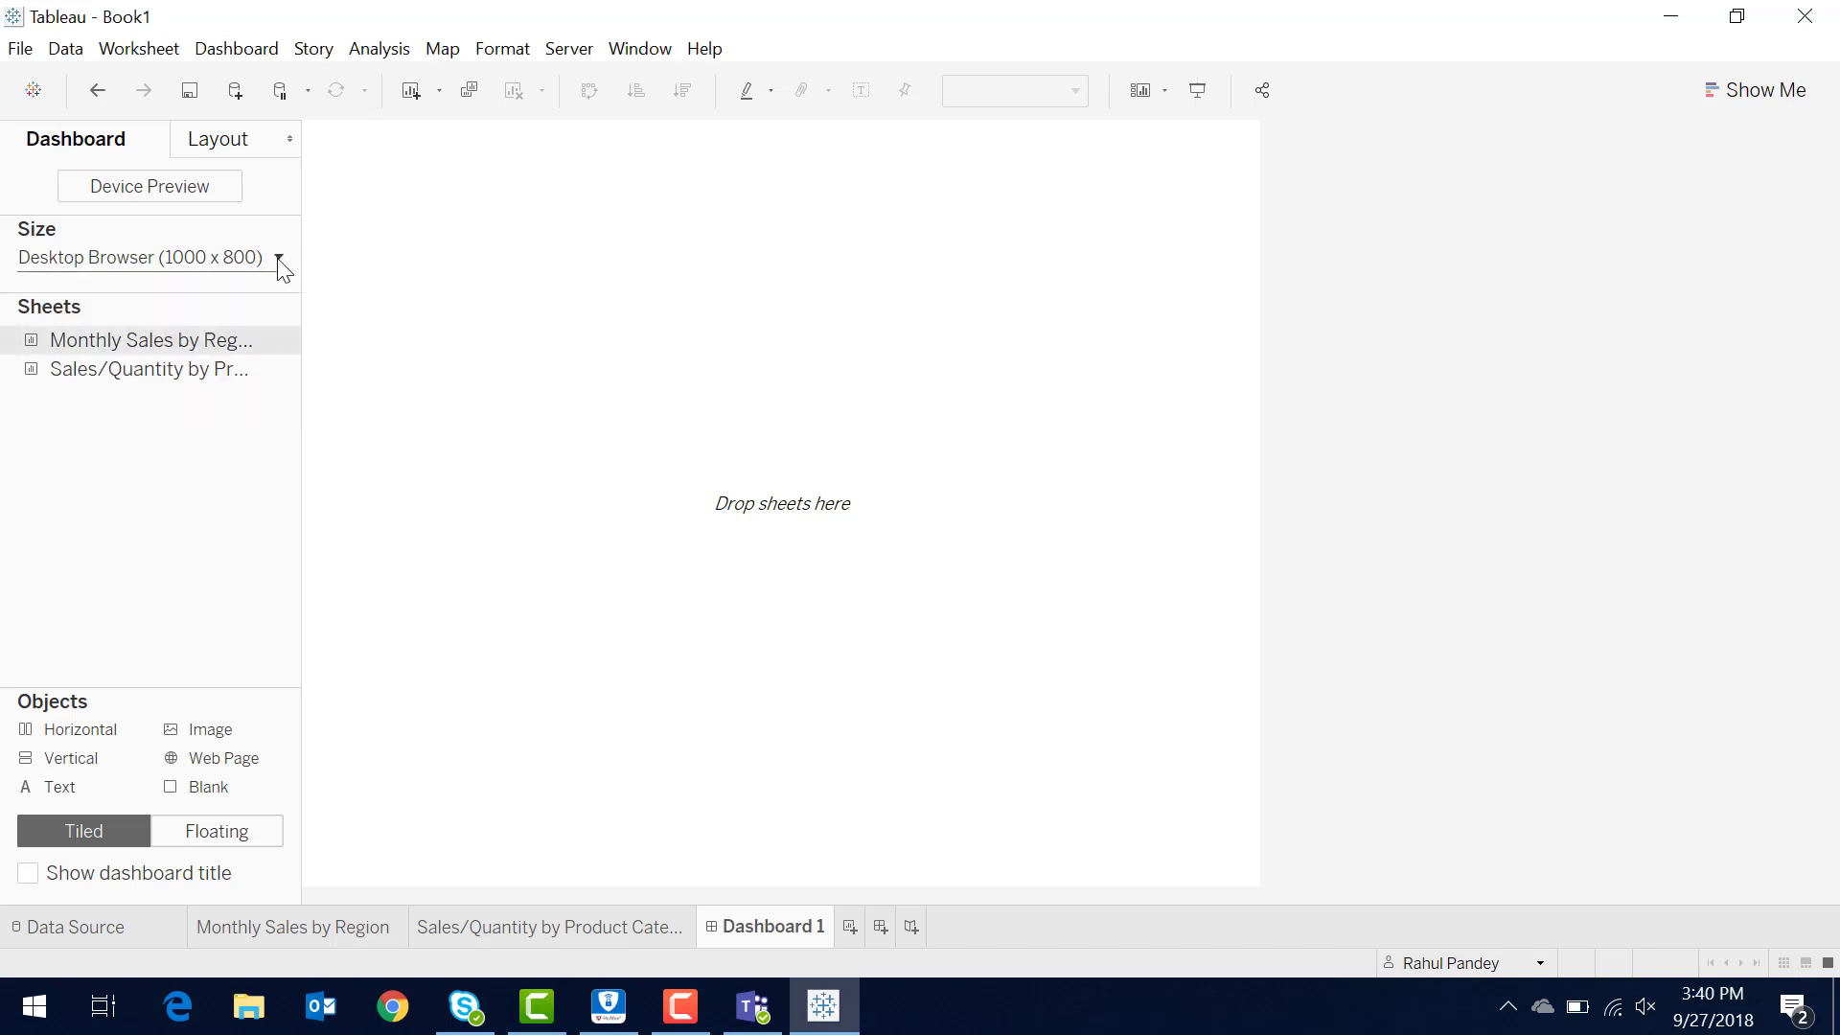
Set the dashboard's fixed size to Generic Desktop (1366 x 768).
click(279, 259)
click(280, 340)
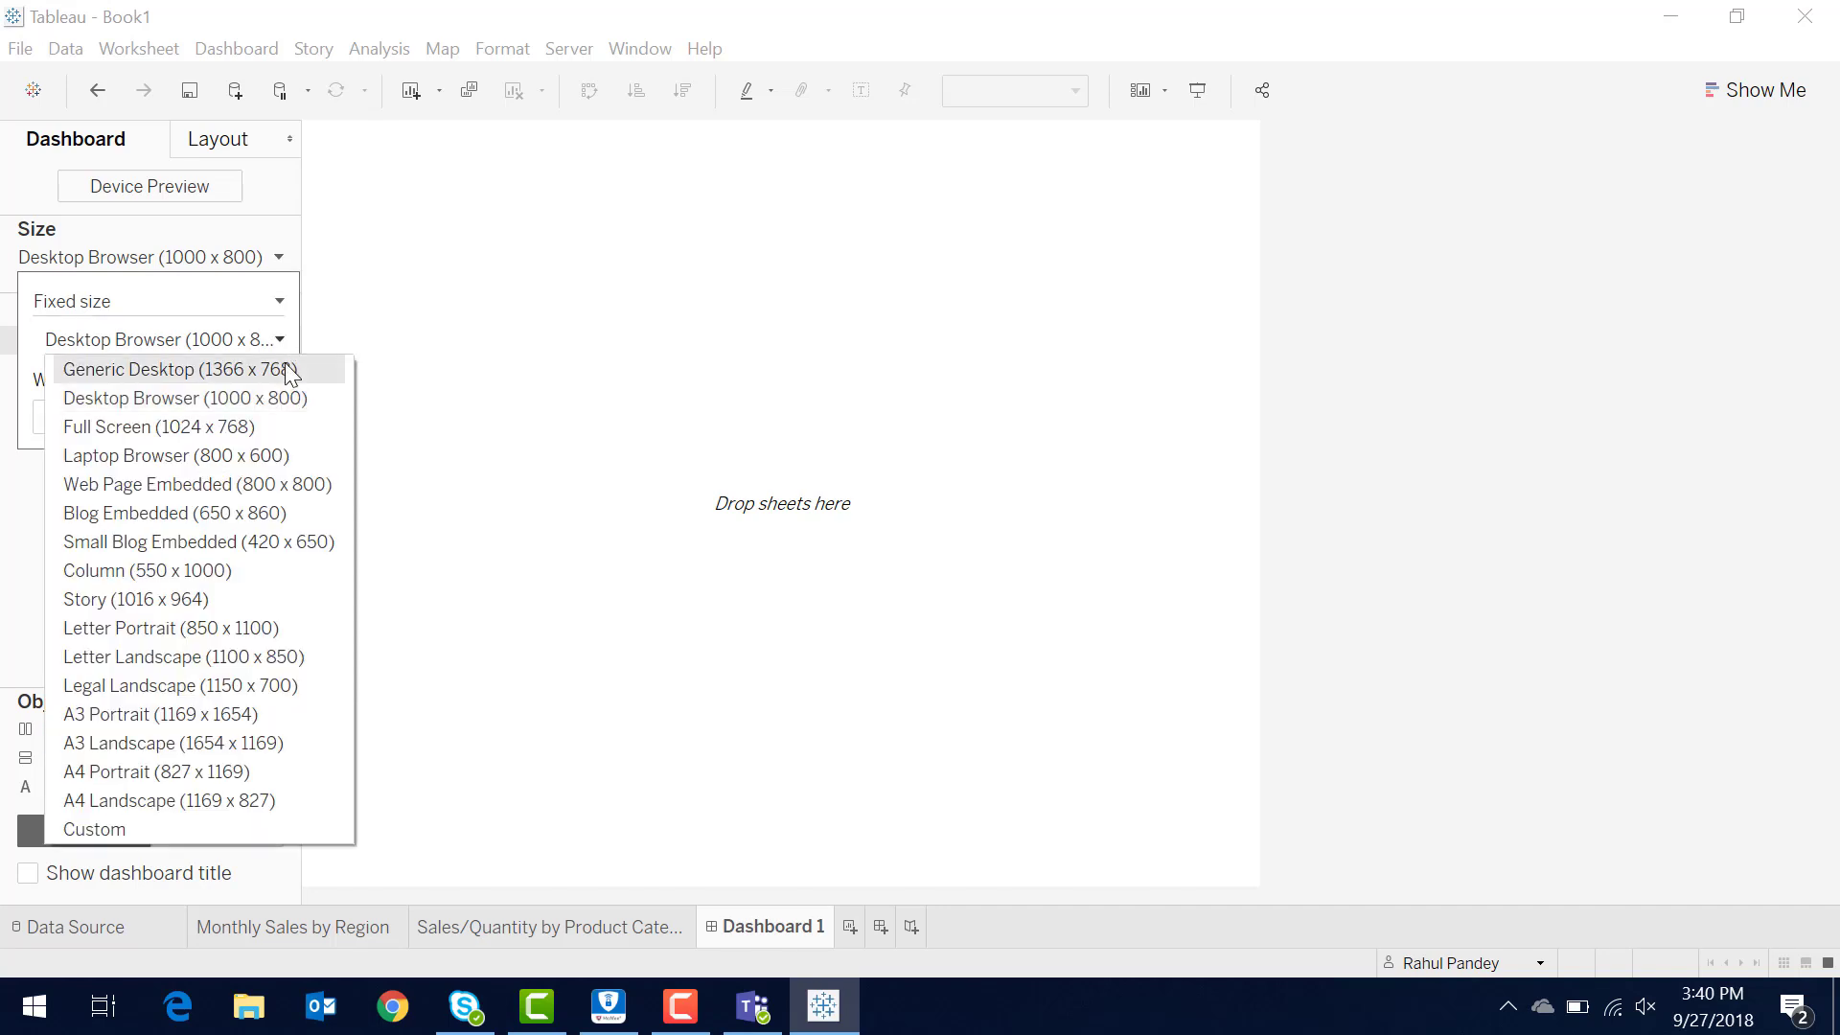
click(290, 371)
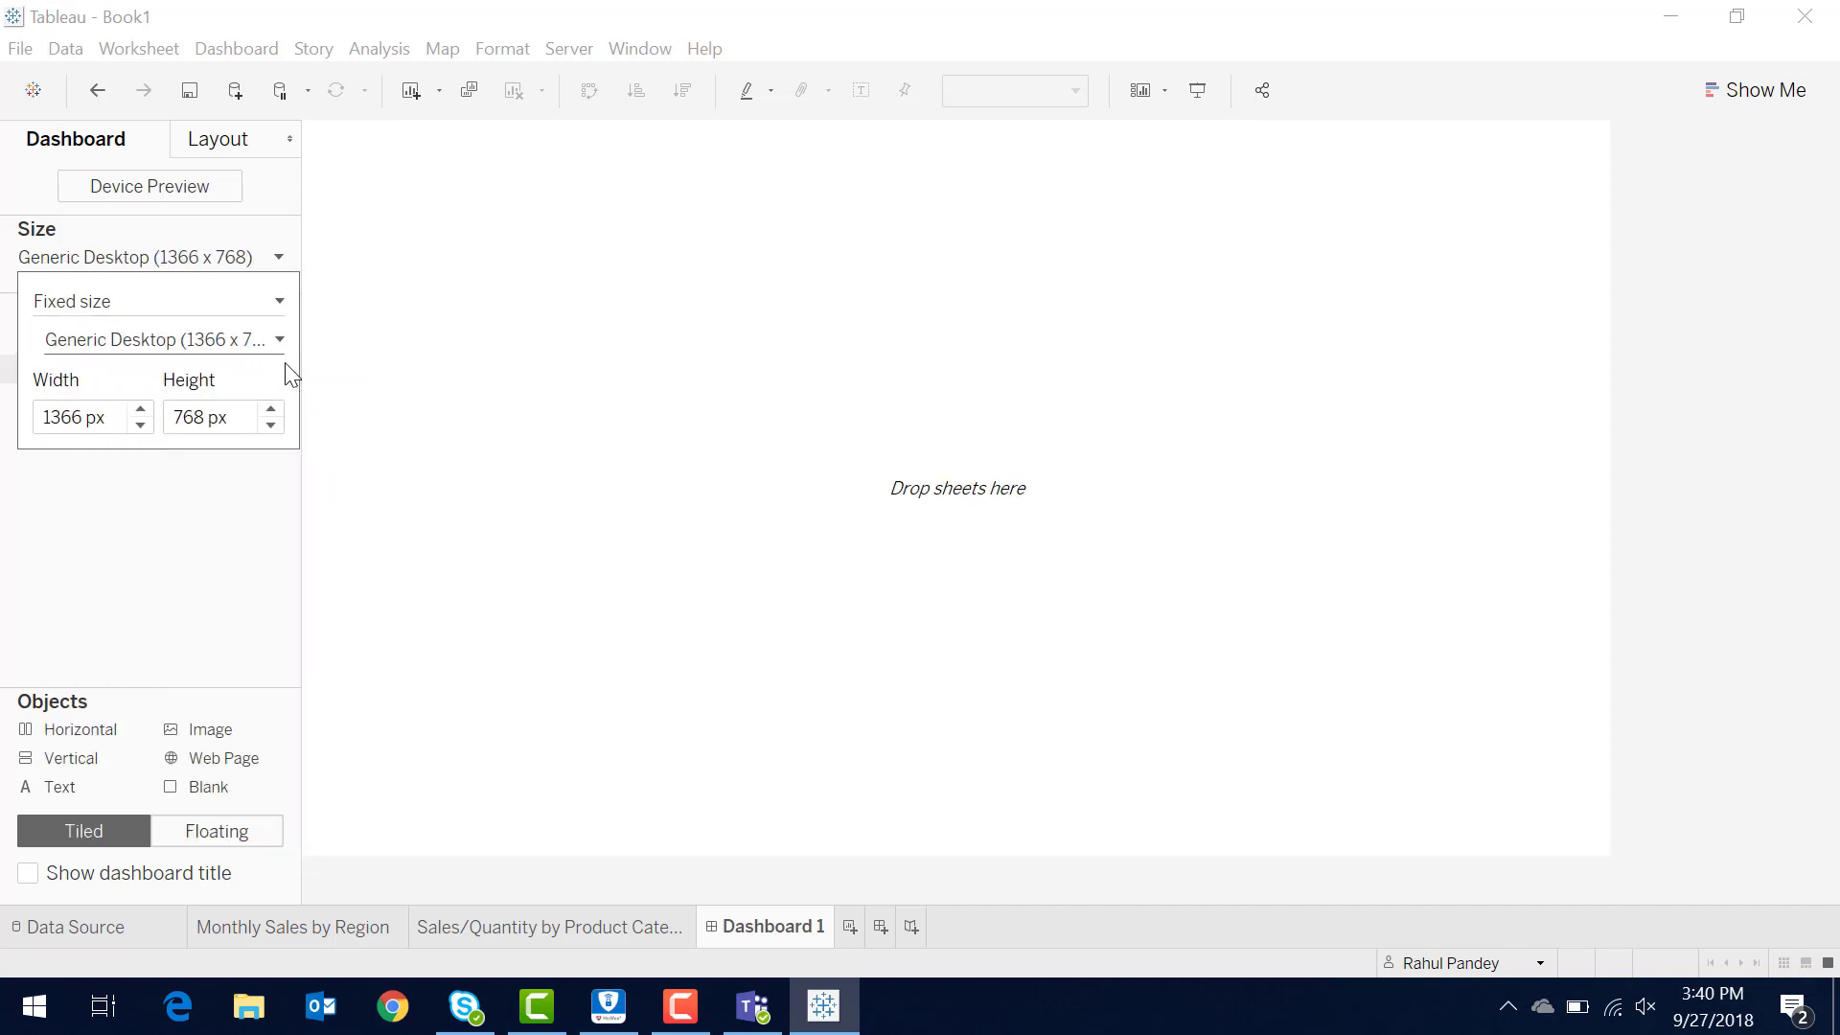
click(163, 567)
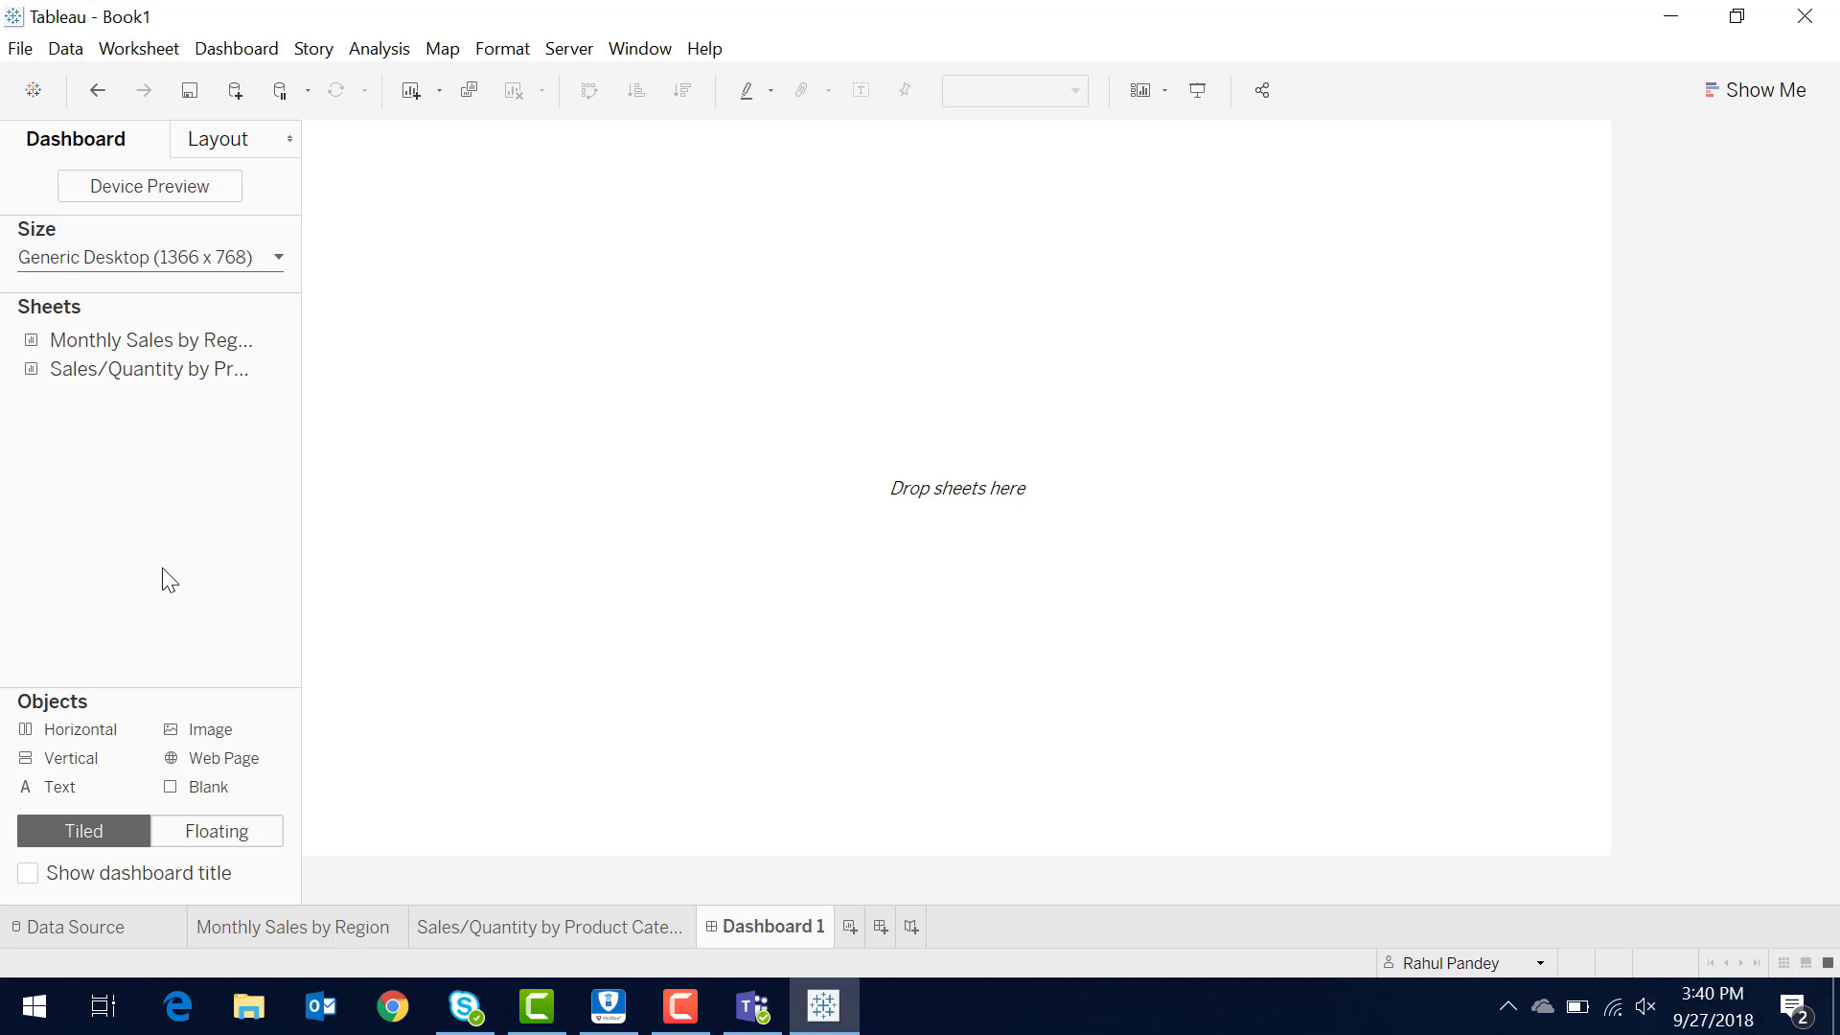
Add both sheets to the dashboard, stack Sales/Quantity by Product Category beneath Monthly Sales by Region, and make the line chart the taller one.
double_click(135, 341)
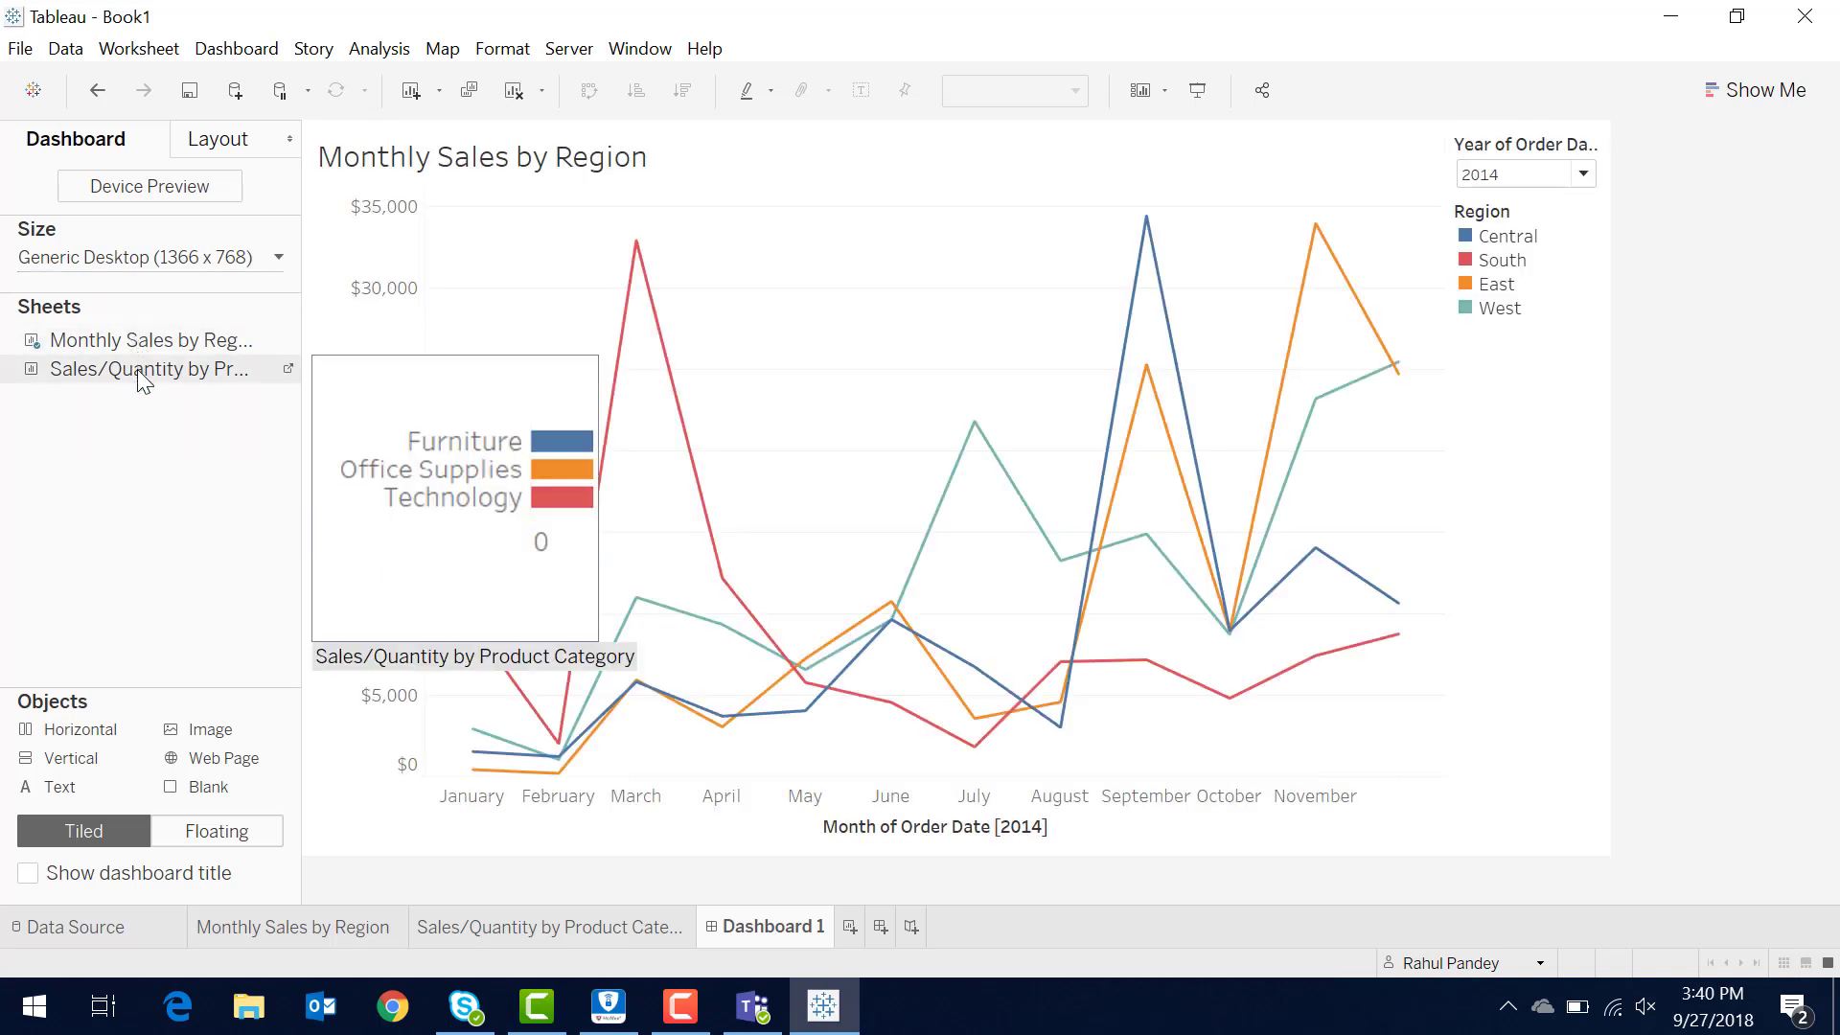
double_click(139, 376)
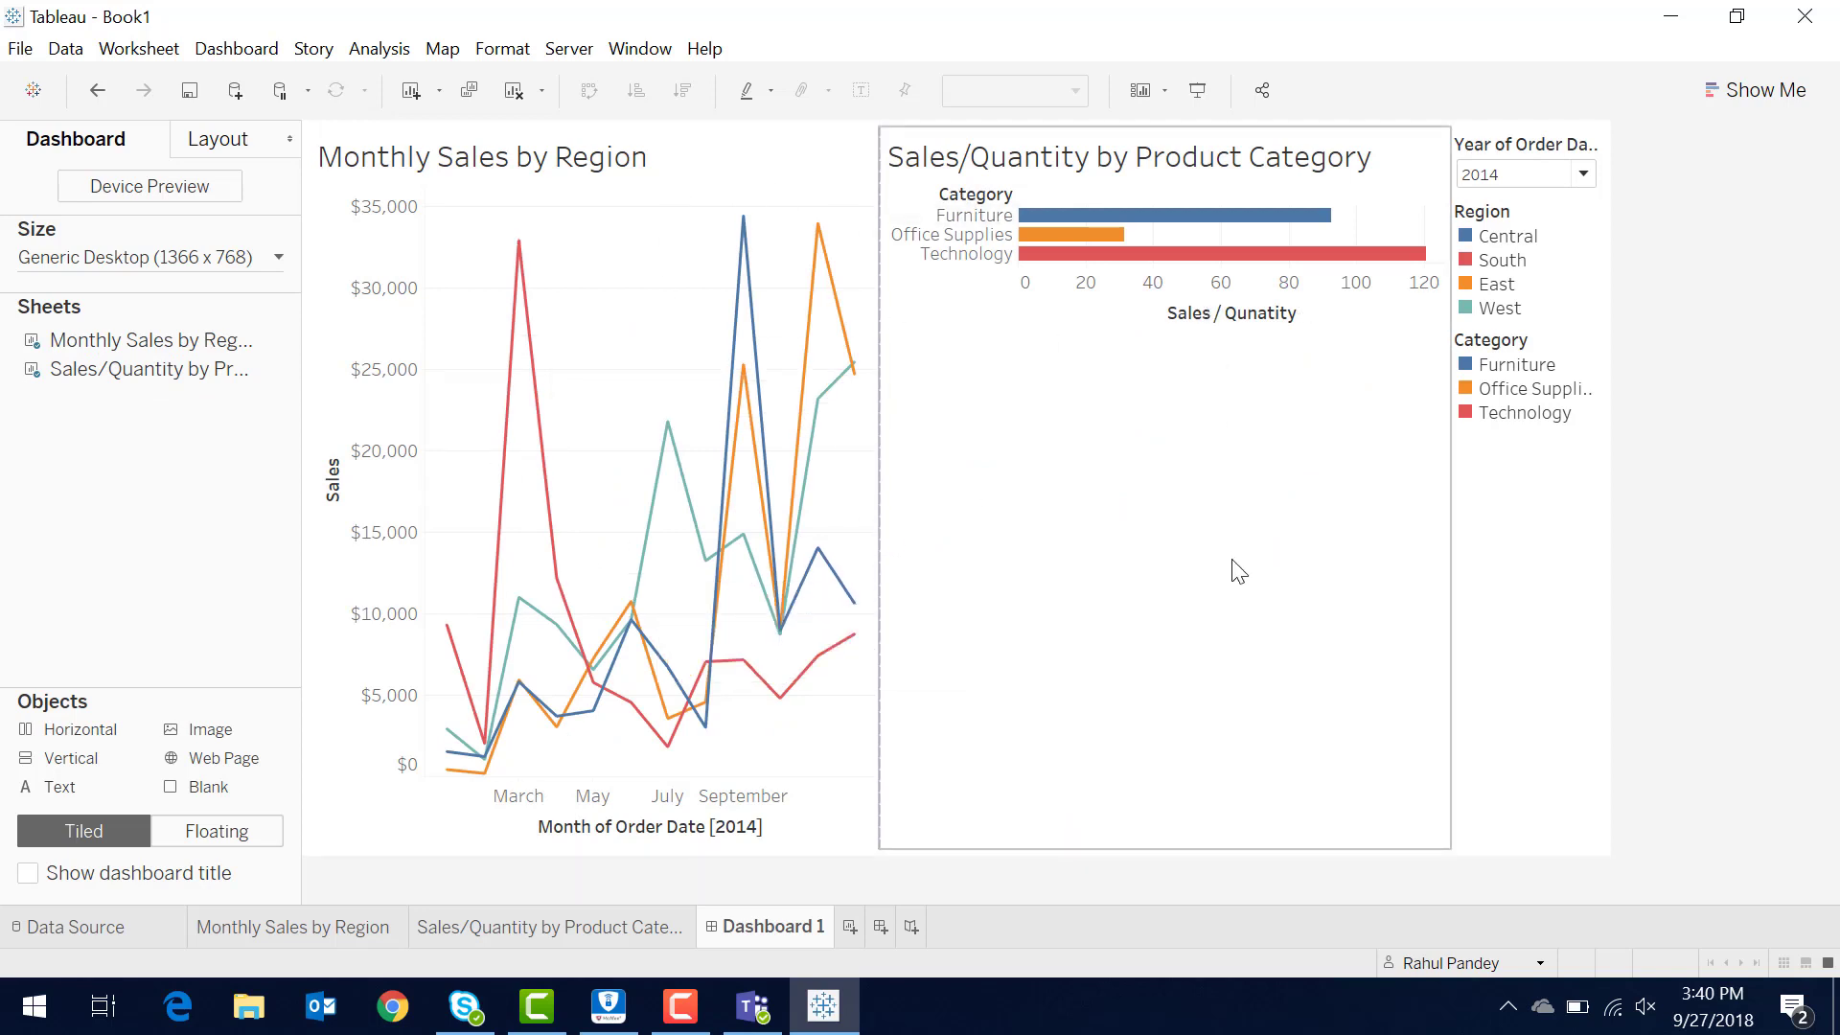
click(1242, 514)
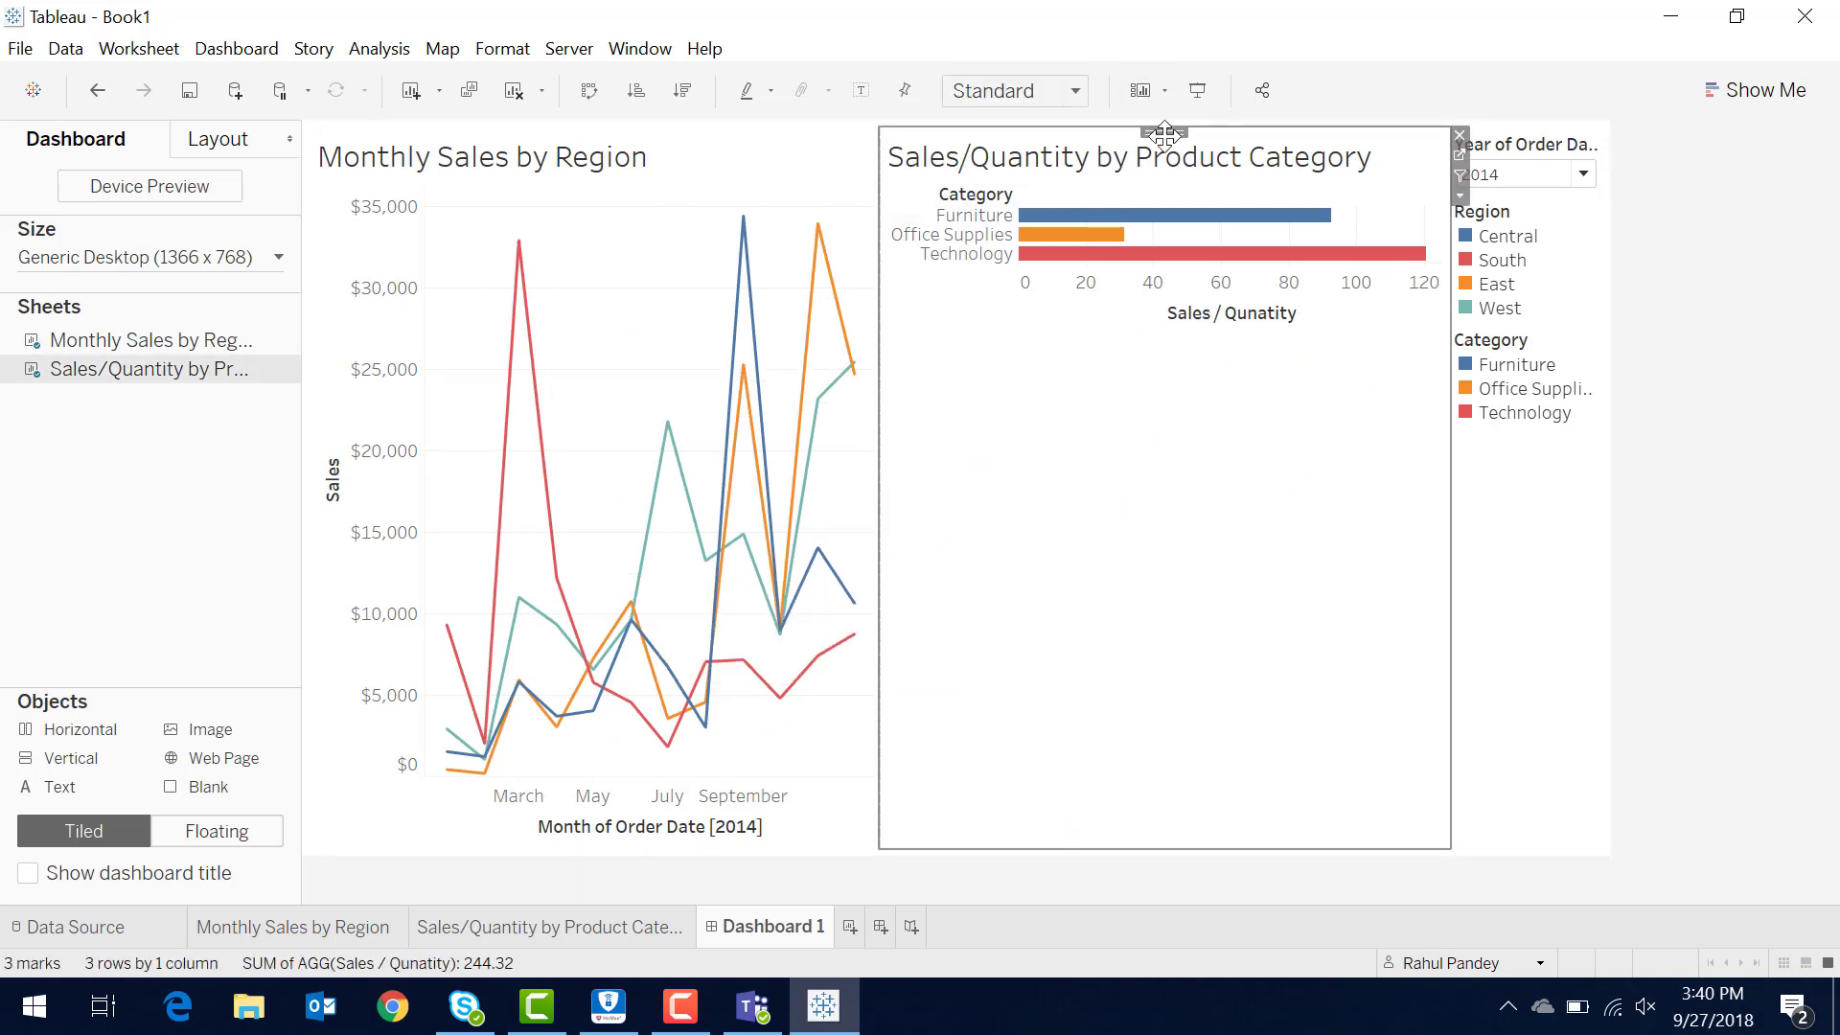
drag(1164, 131, 687, 680)
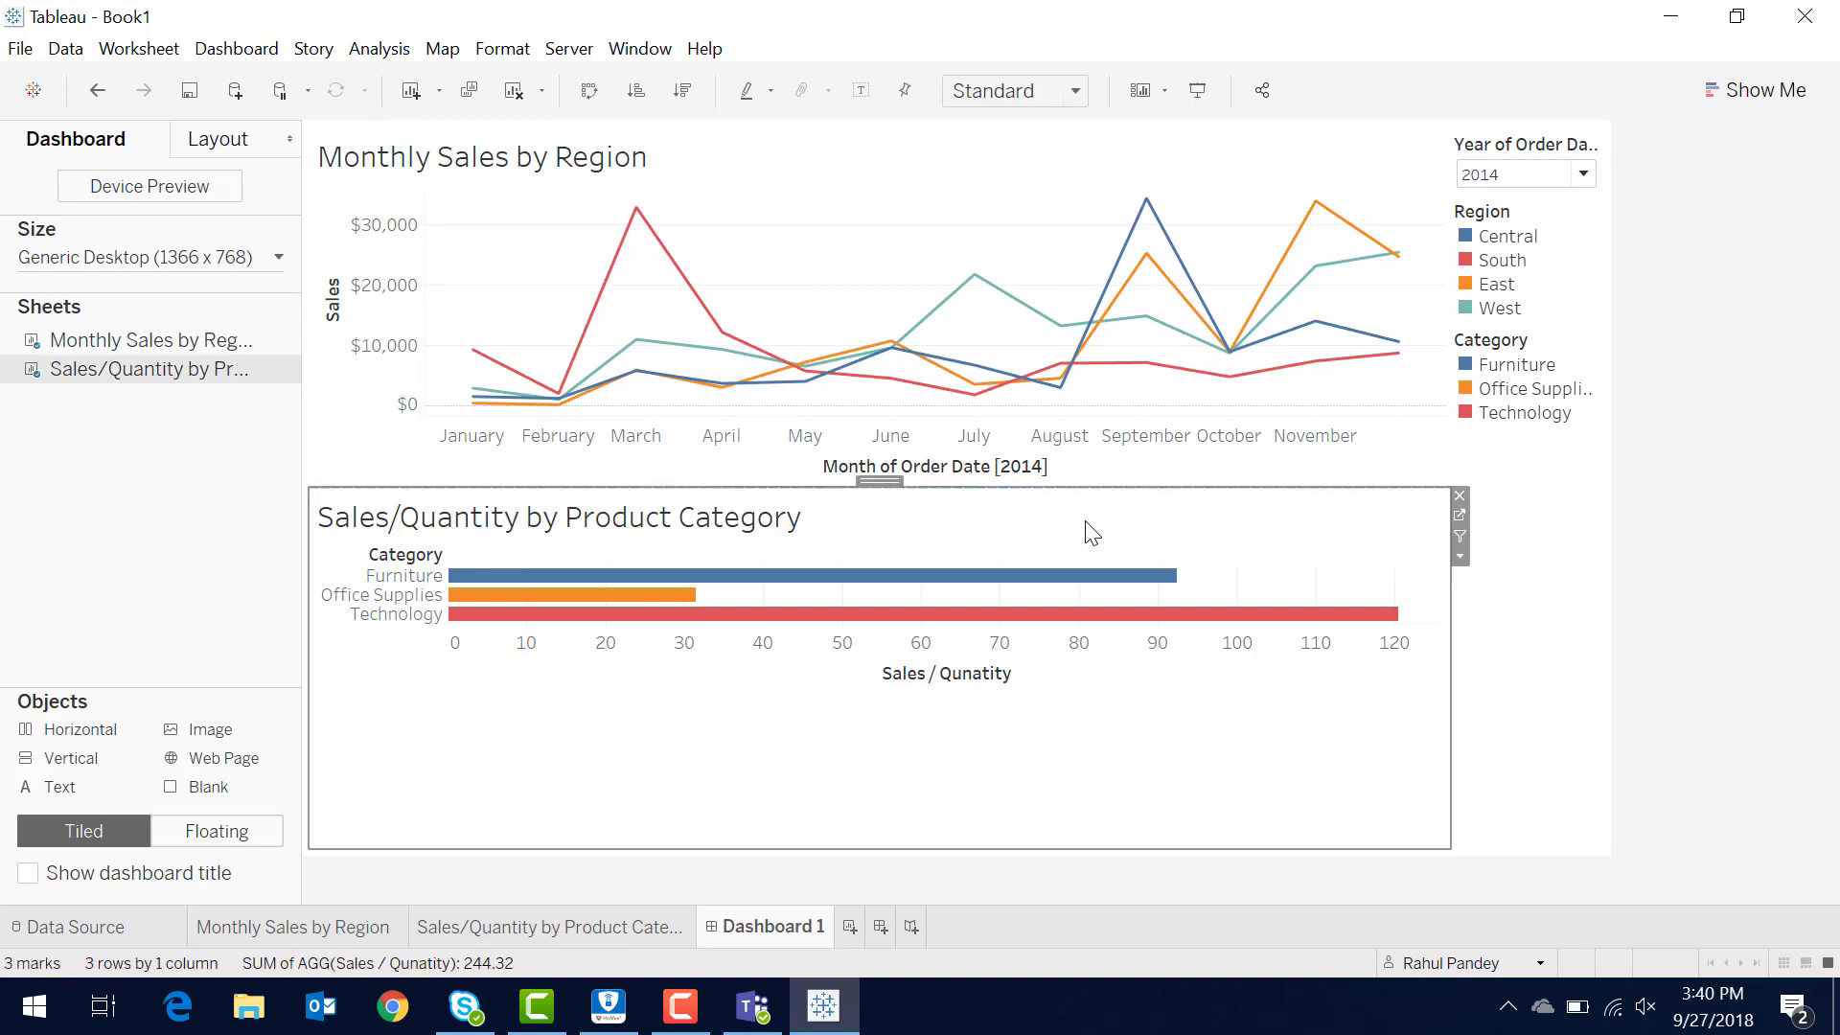
drag(1043, 481, 1044, 605)
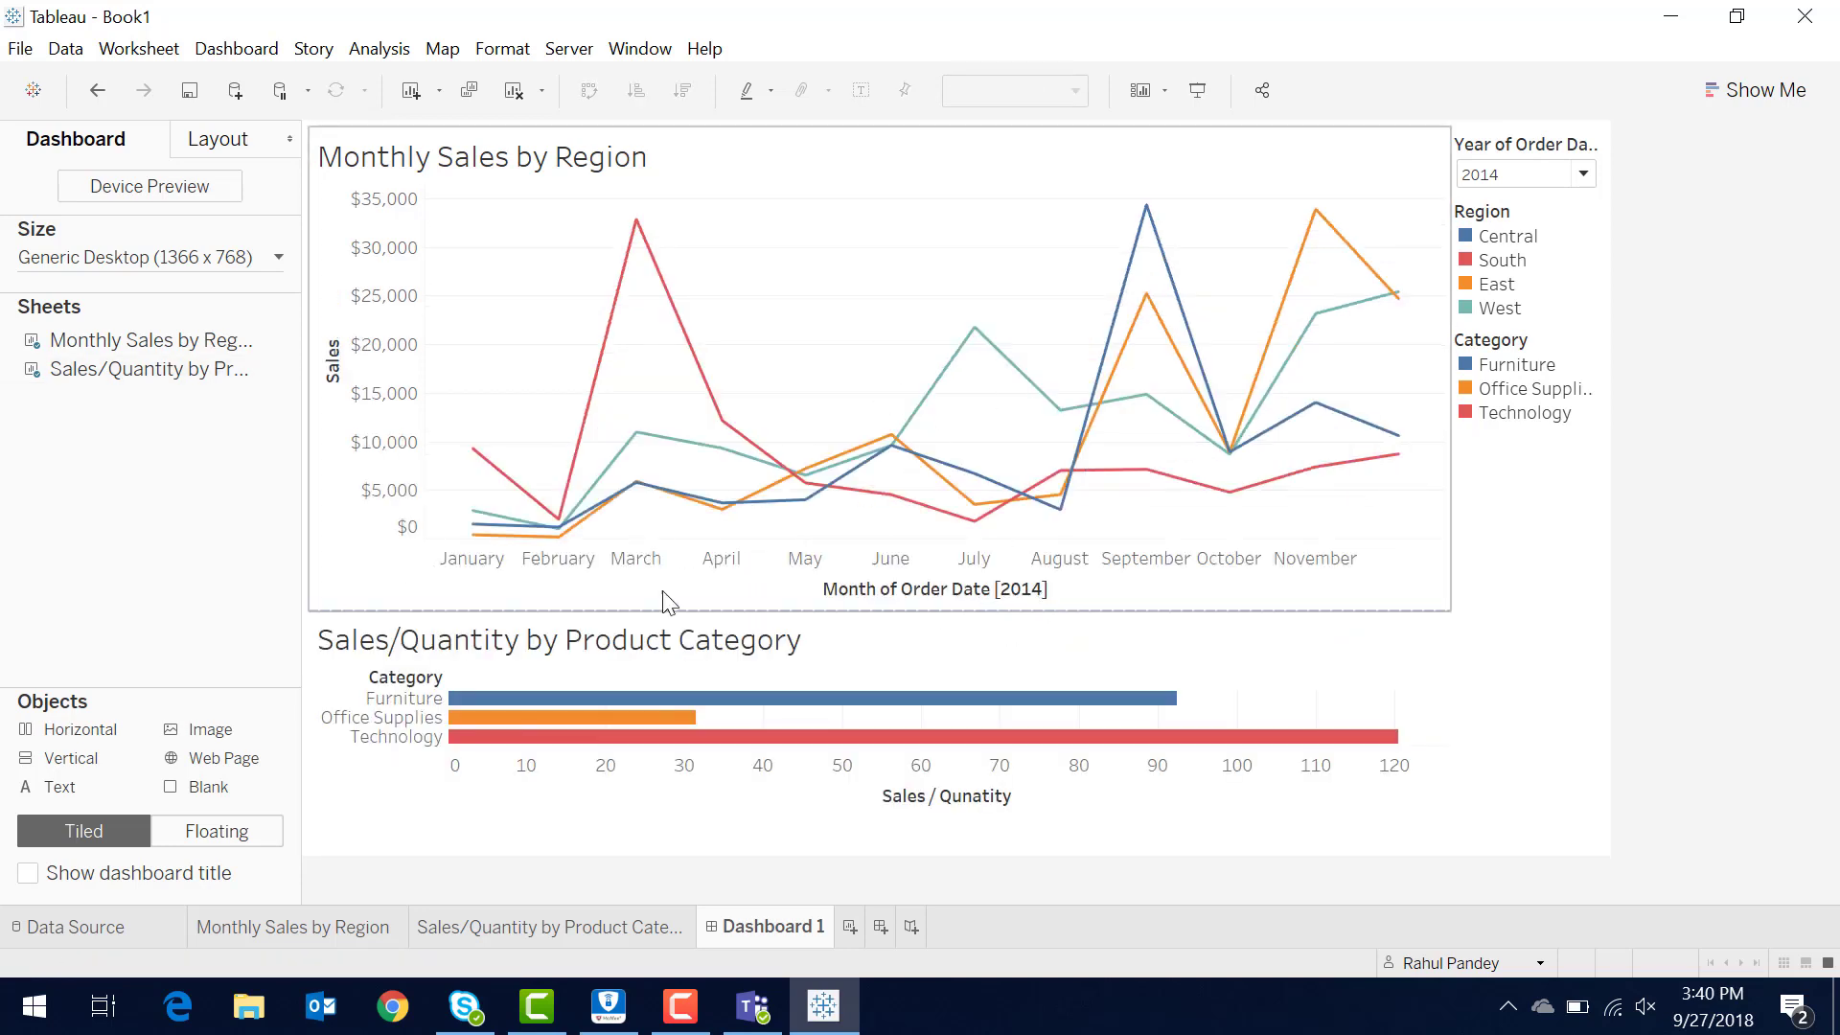
drag(1069, 610, 1069, 581)
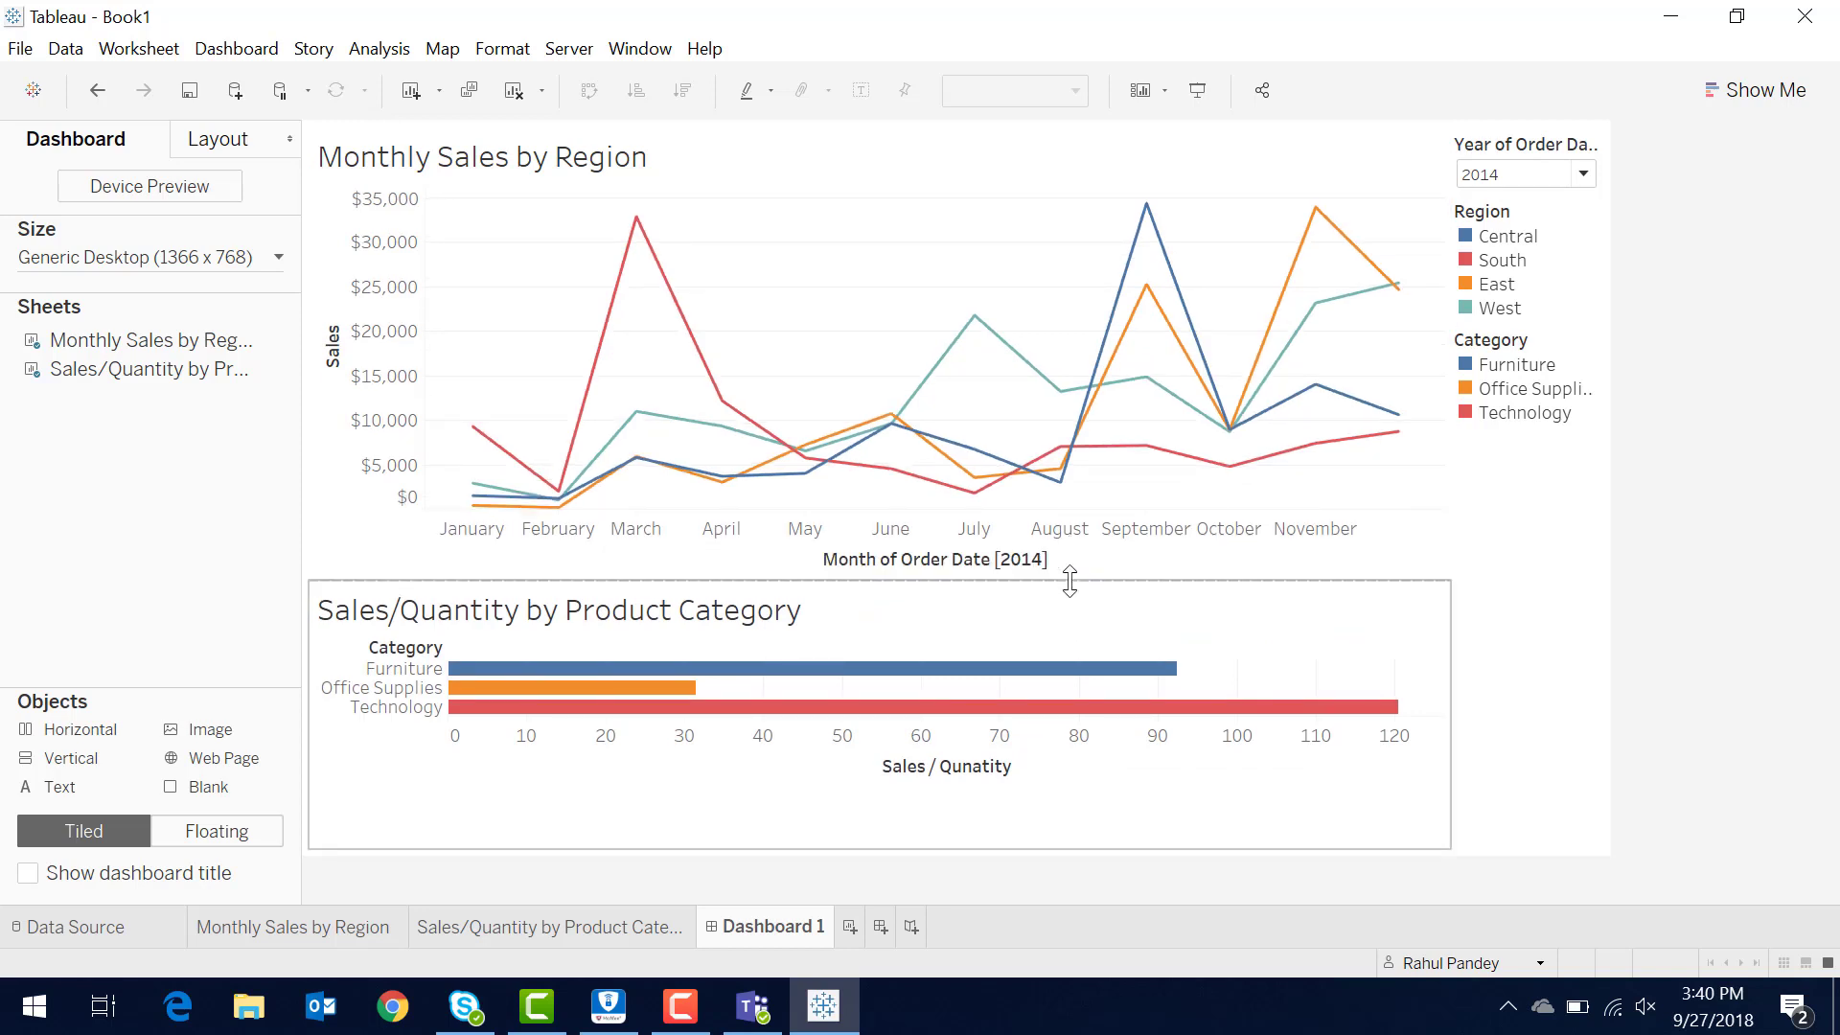
Hide the title of the Sales/Quantity by Product Category chart and set its fit to Entire View.
click(718, 590)
right_click(728, 604)
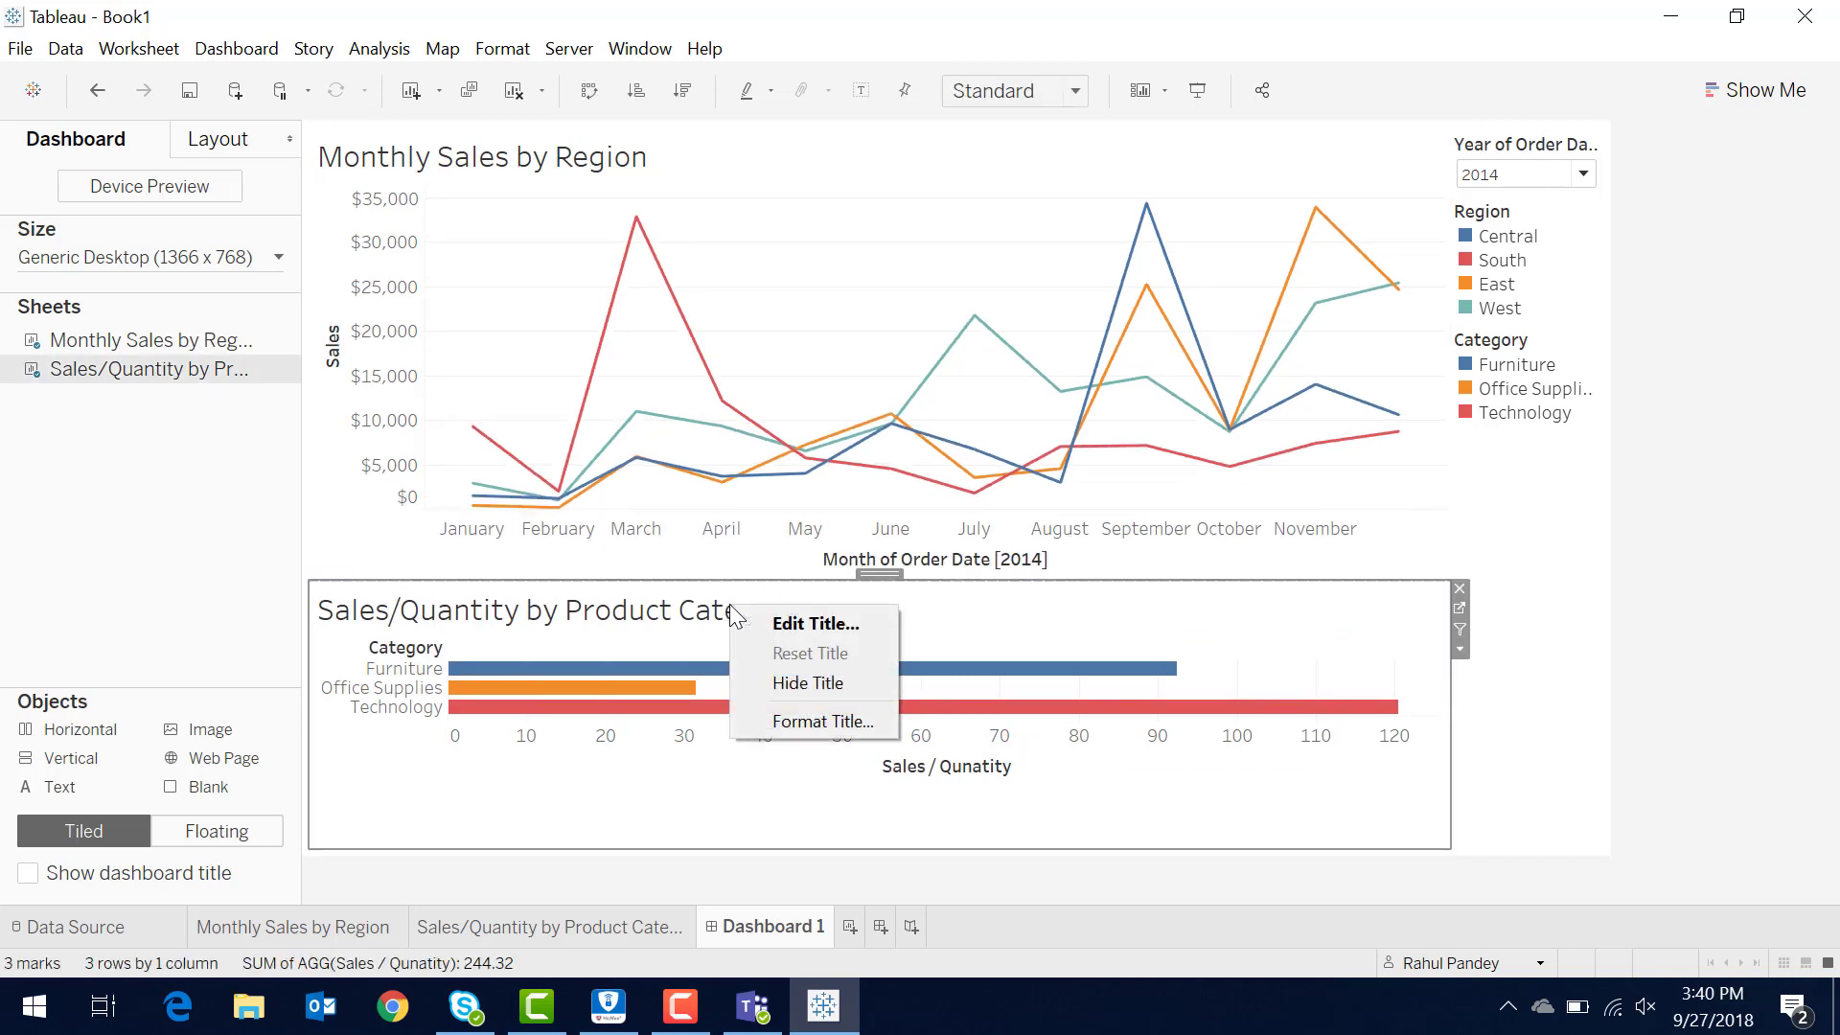
click(791, 681)
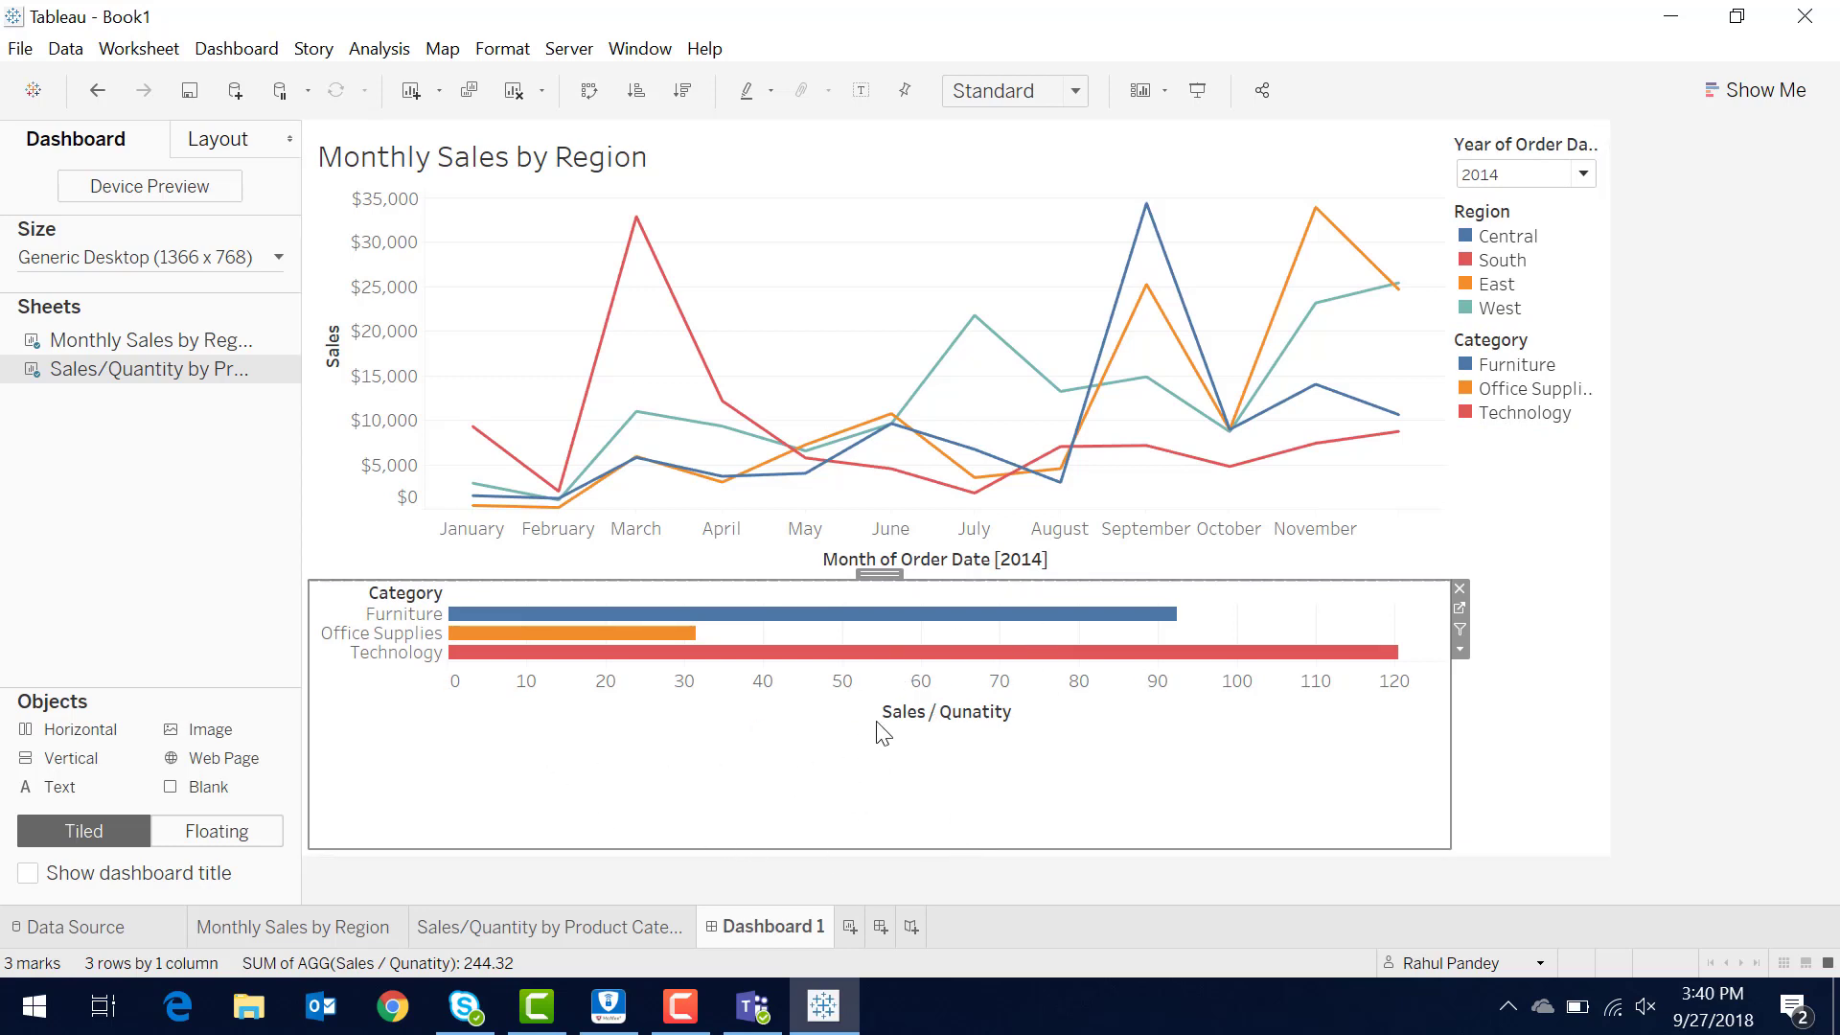
click(1074, 93)
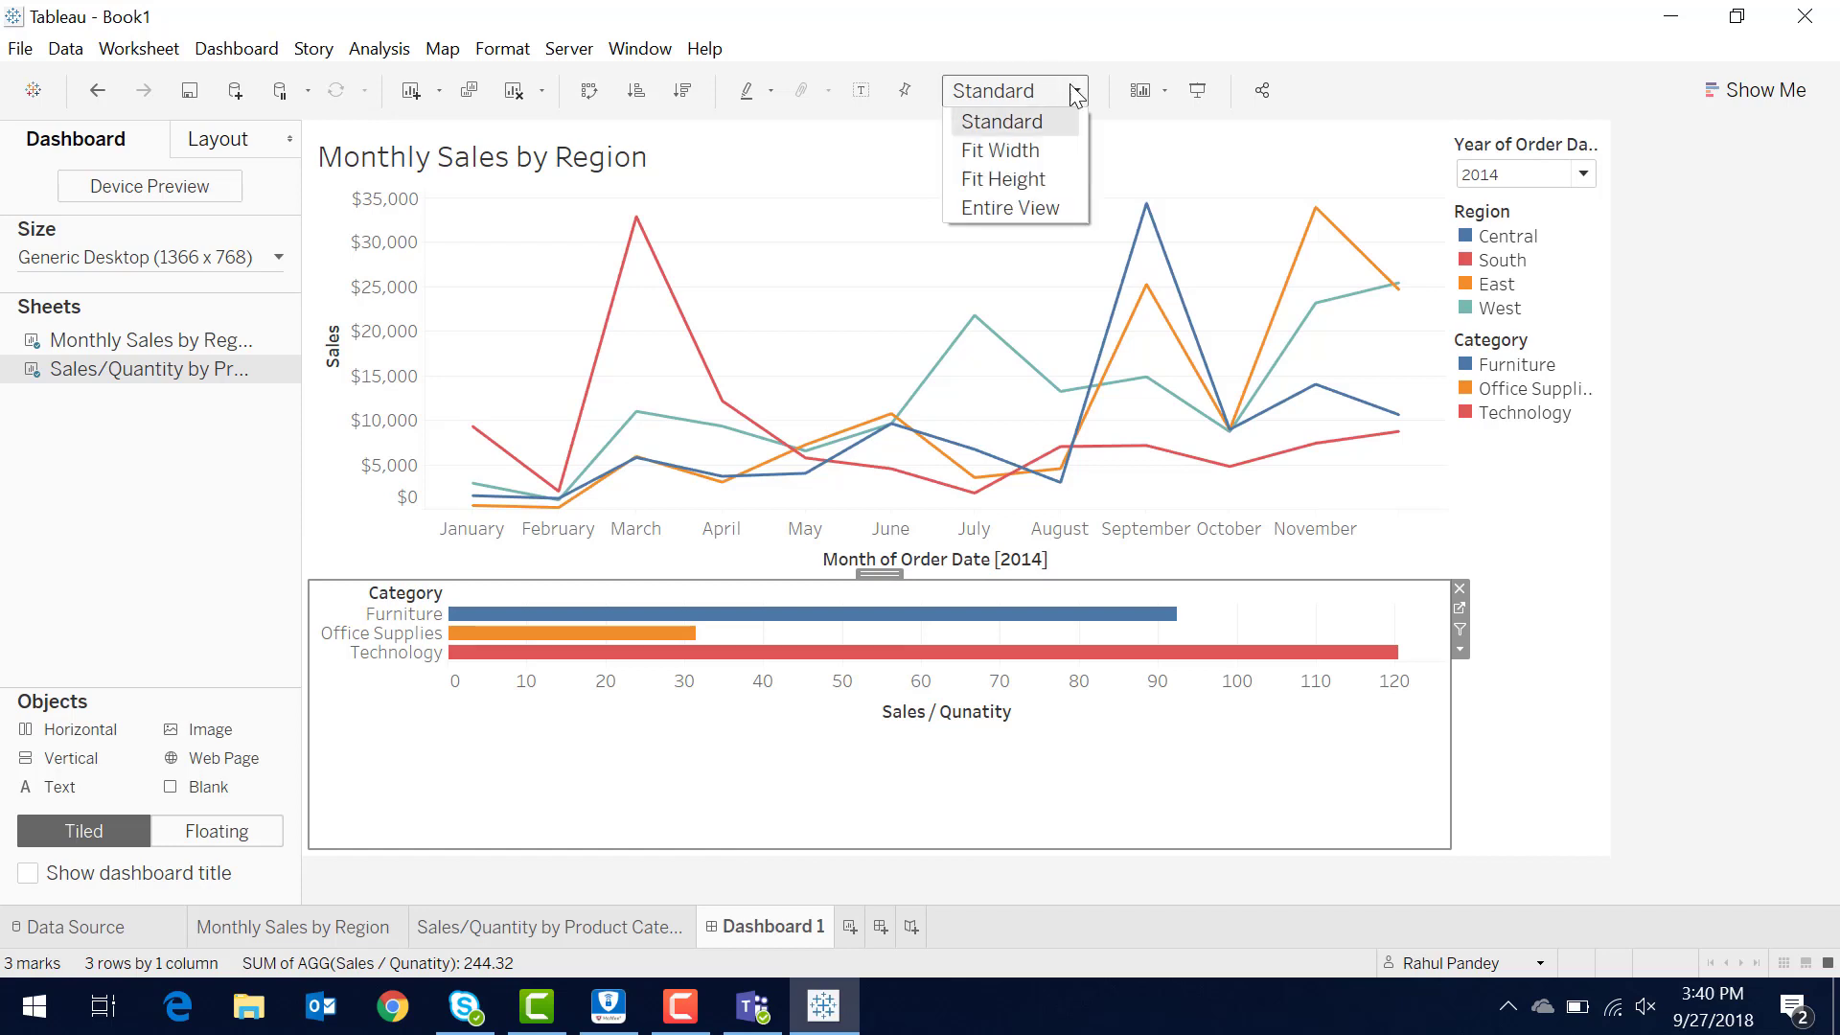
click(1037, 209)
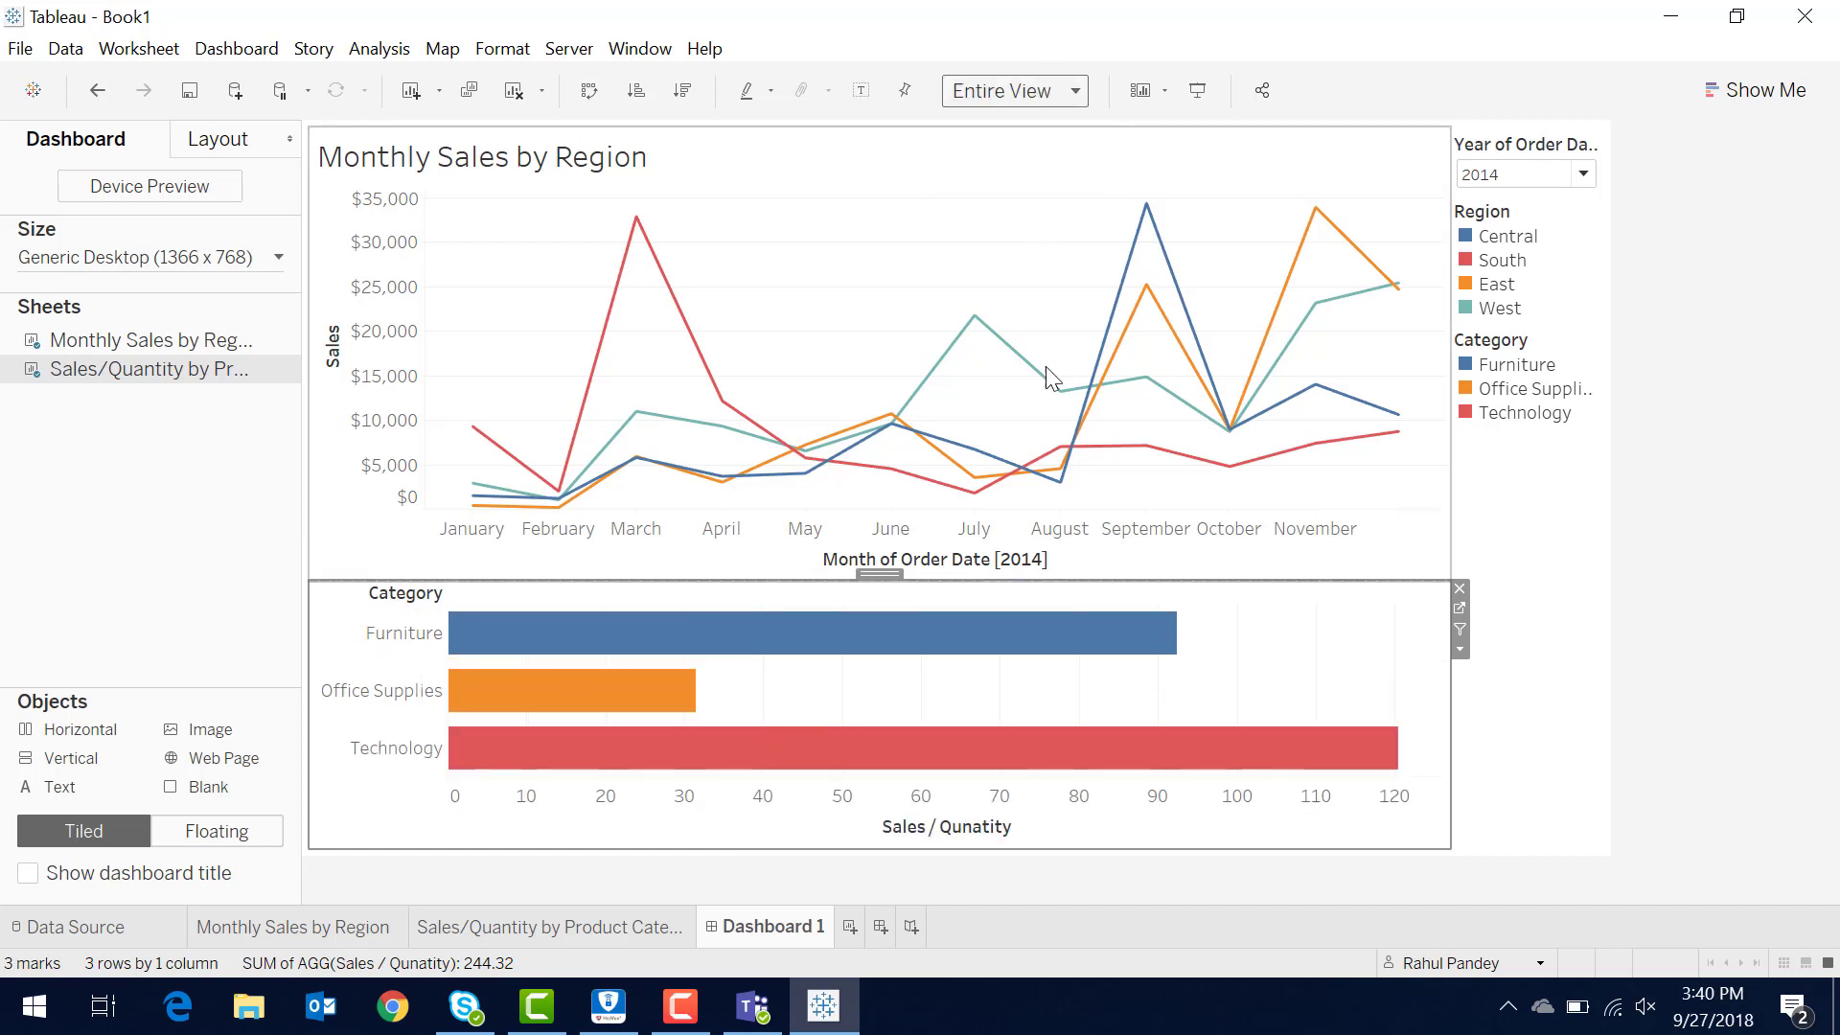
click(1692, 715)
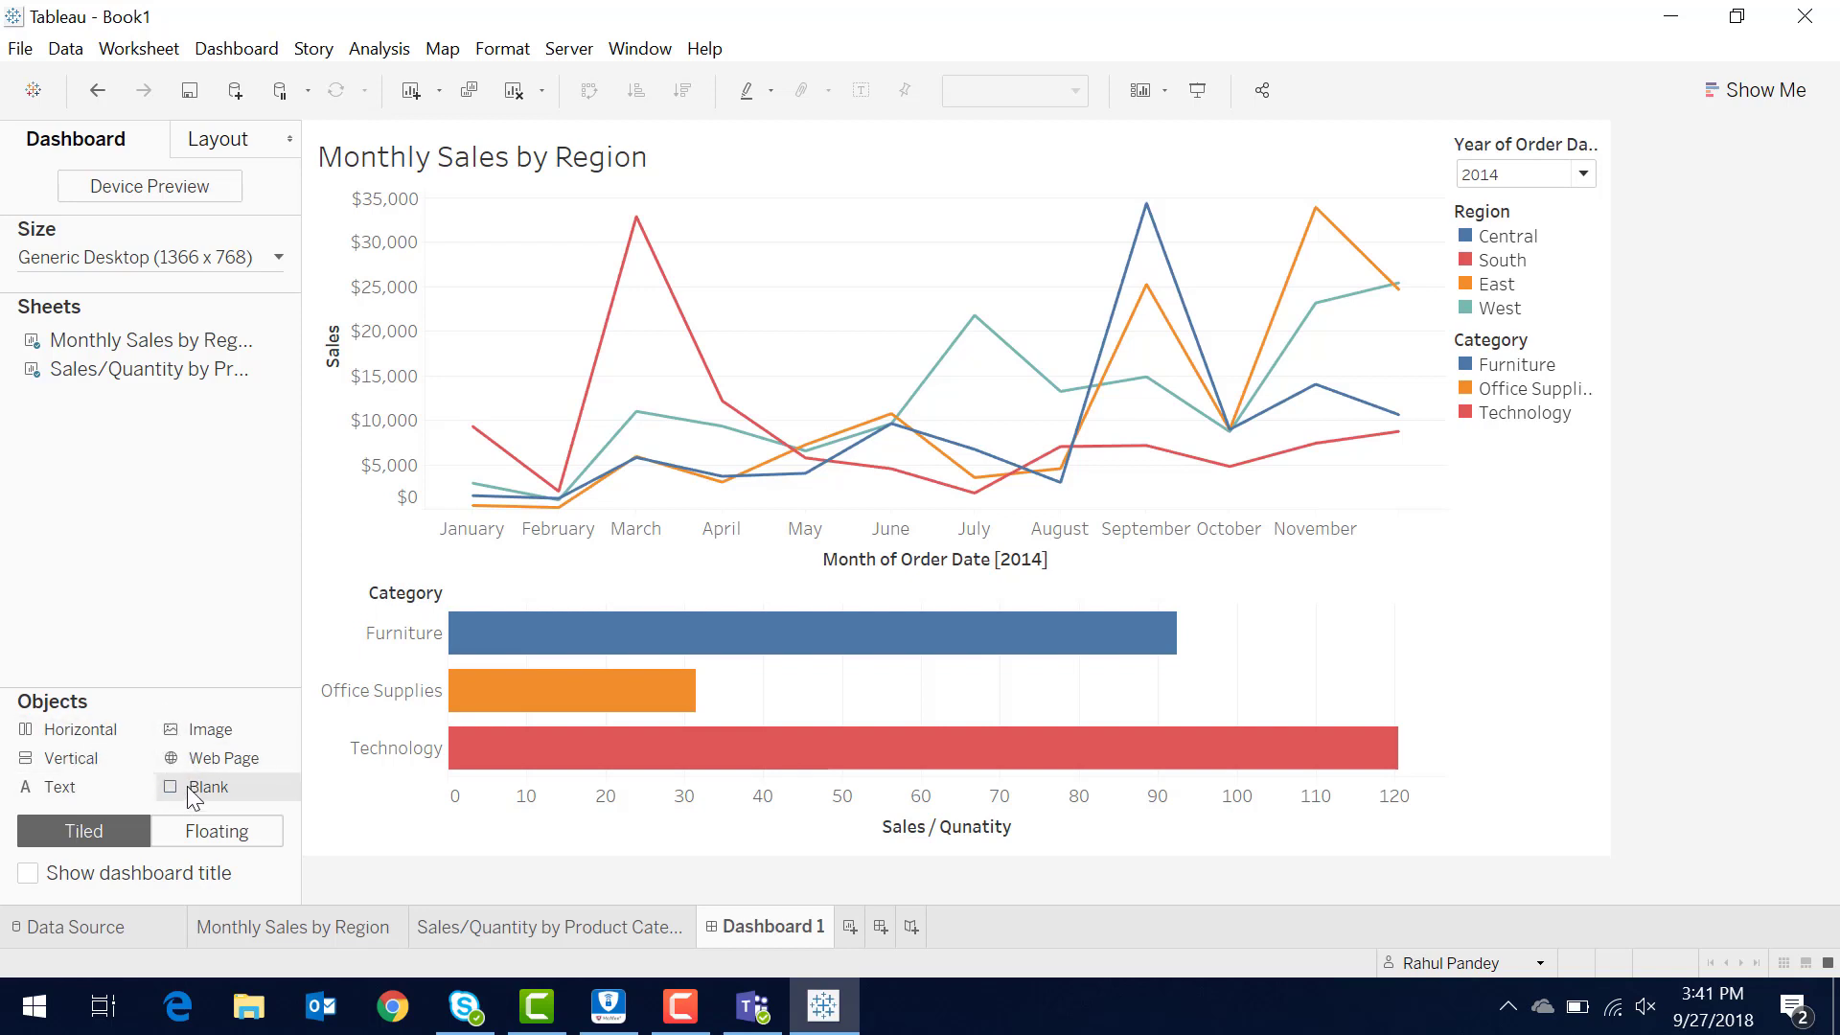
Insert a blank object between the Region and Category legends and resize it to align the Category legend with the bar chart.
mouse_move(195, 798)
mouse_down()
mouse_move(897, 743)
mouse_move(1307, 448)
mouse_move(1568, 347)
mouse_up()
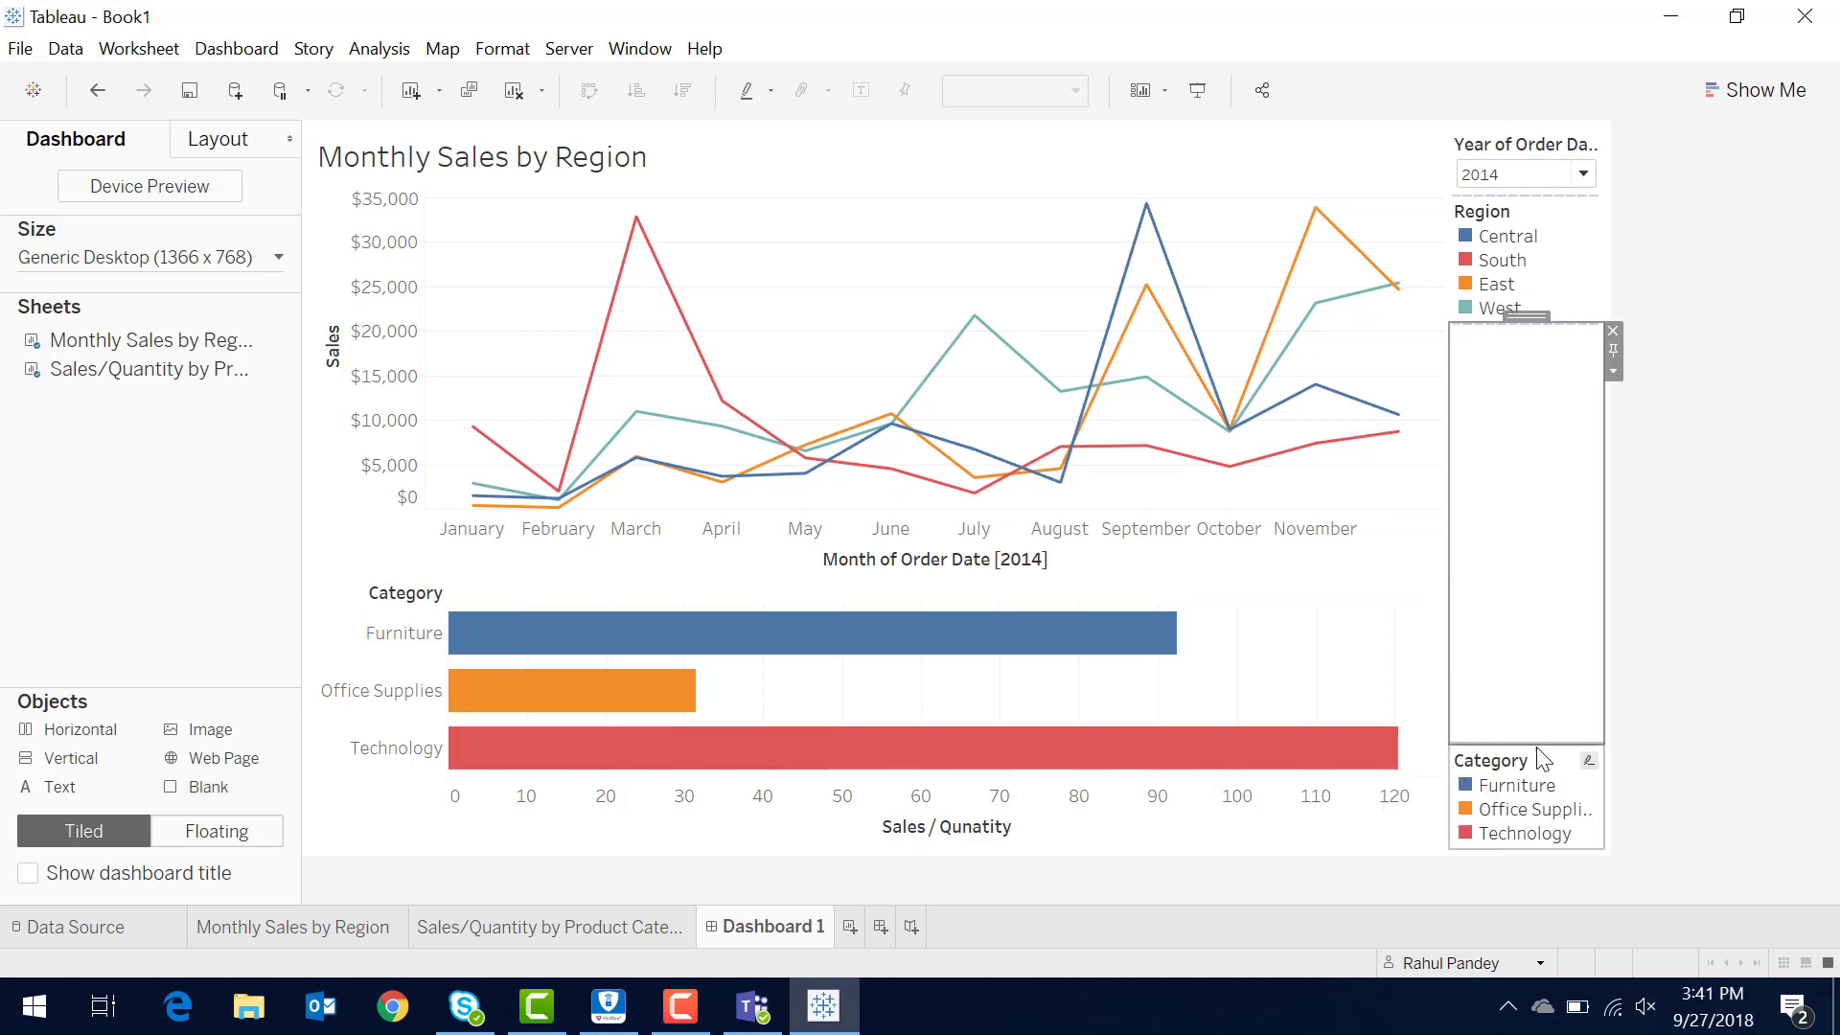
drag(1535, 743, 1523, 571)
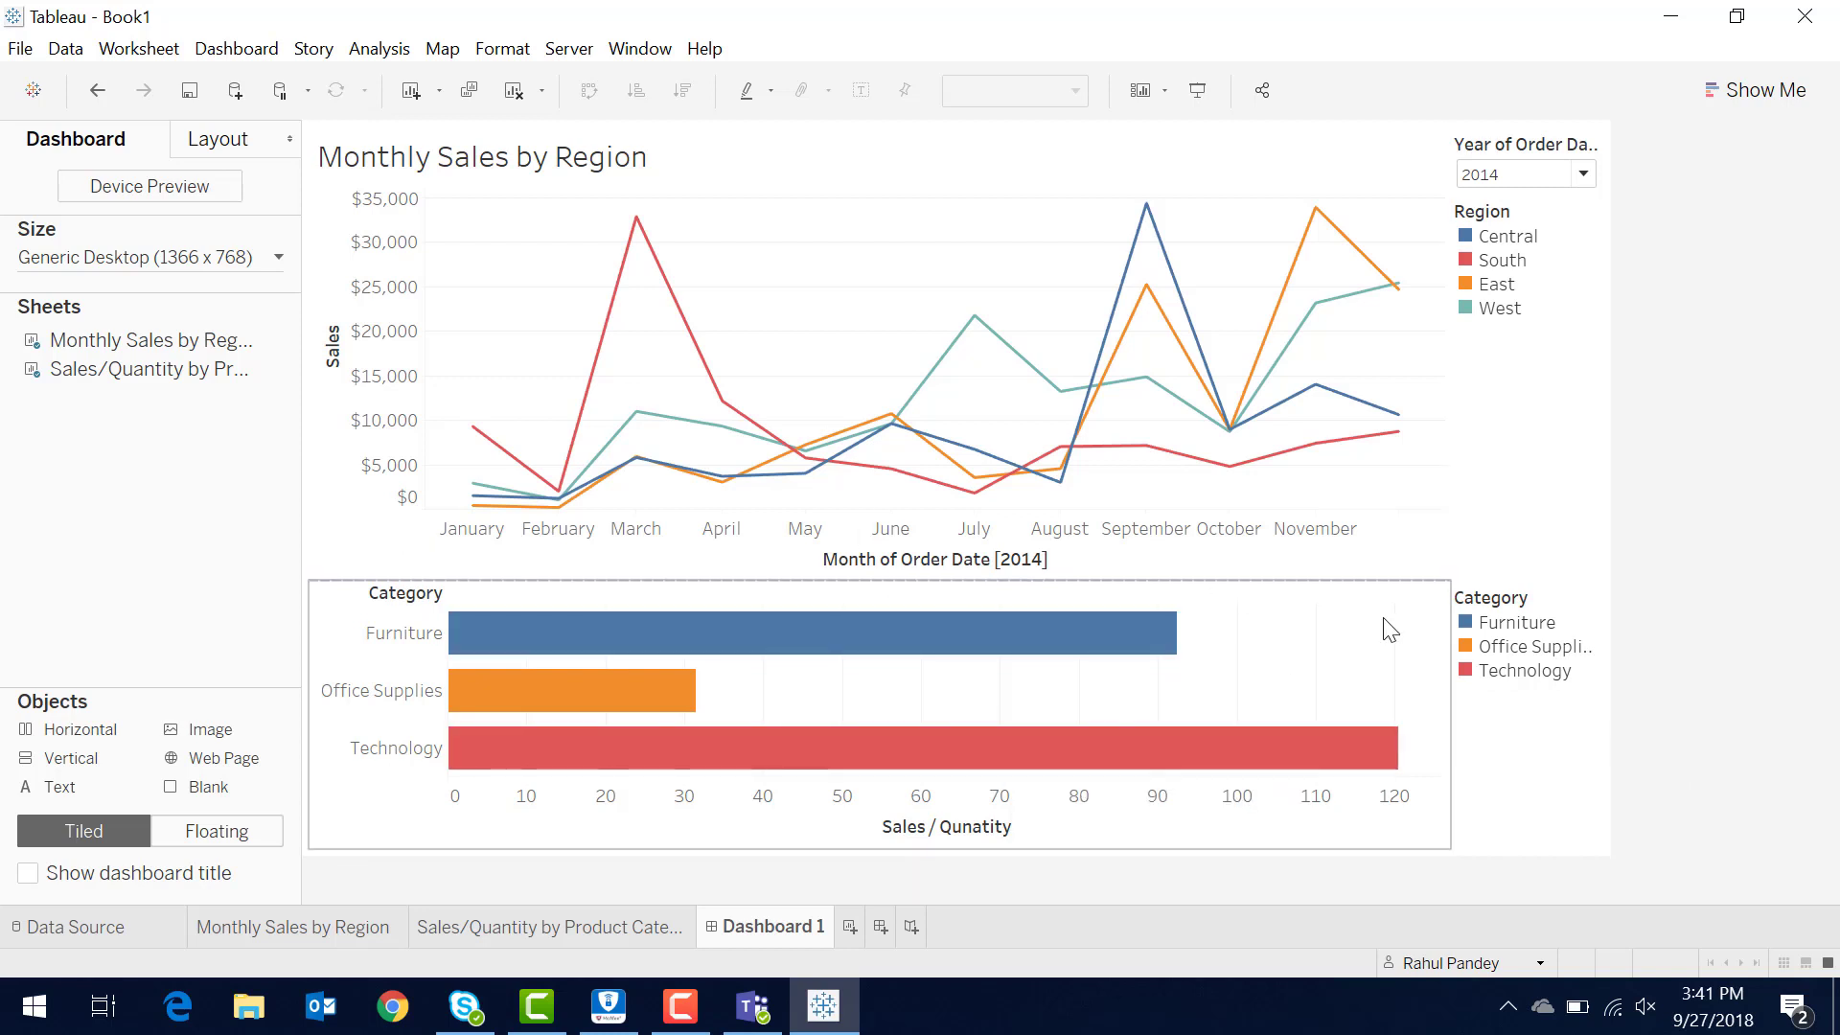
Select and clear the Furniture bar, and set the Sales/Quantity bar chart to act as a filter for the dashboard.
click(1041, 656)
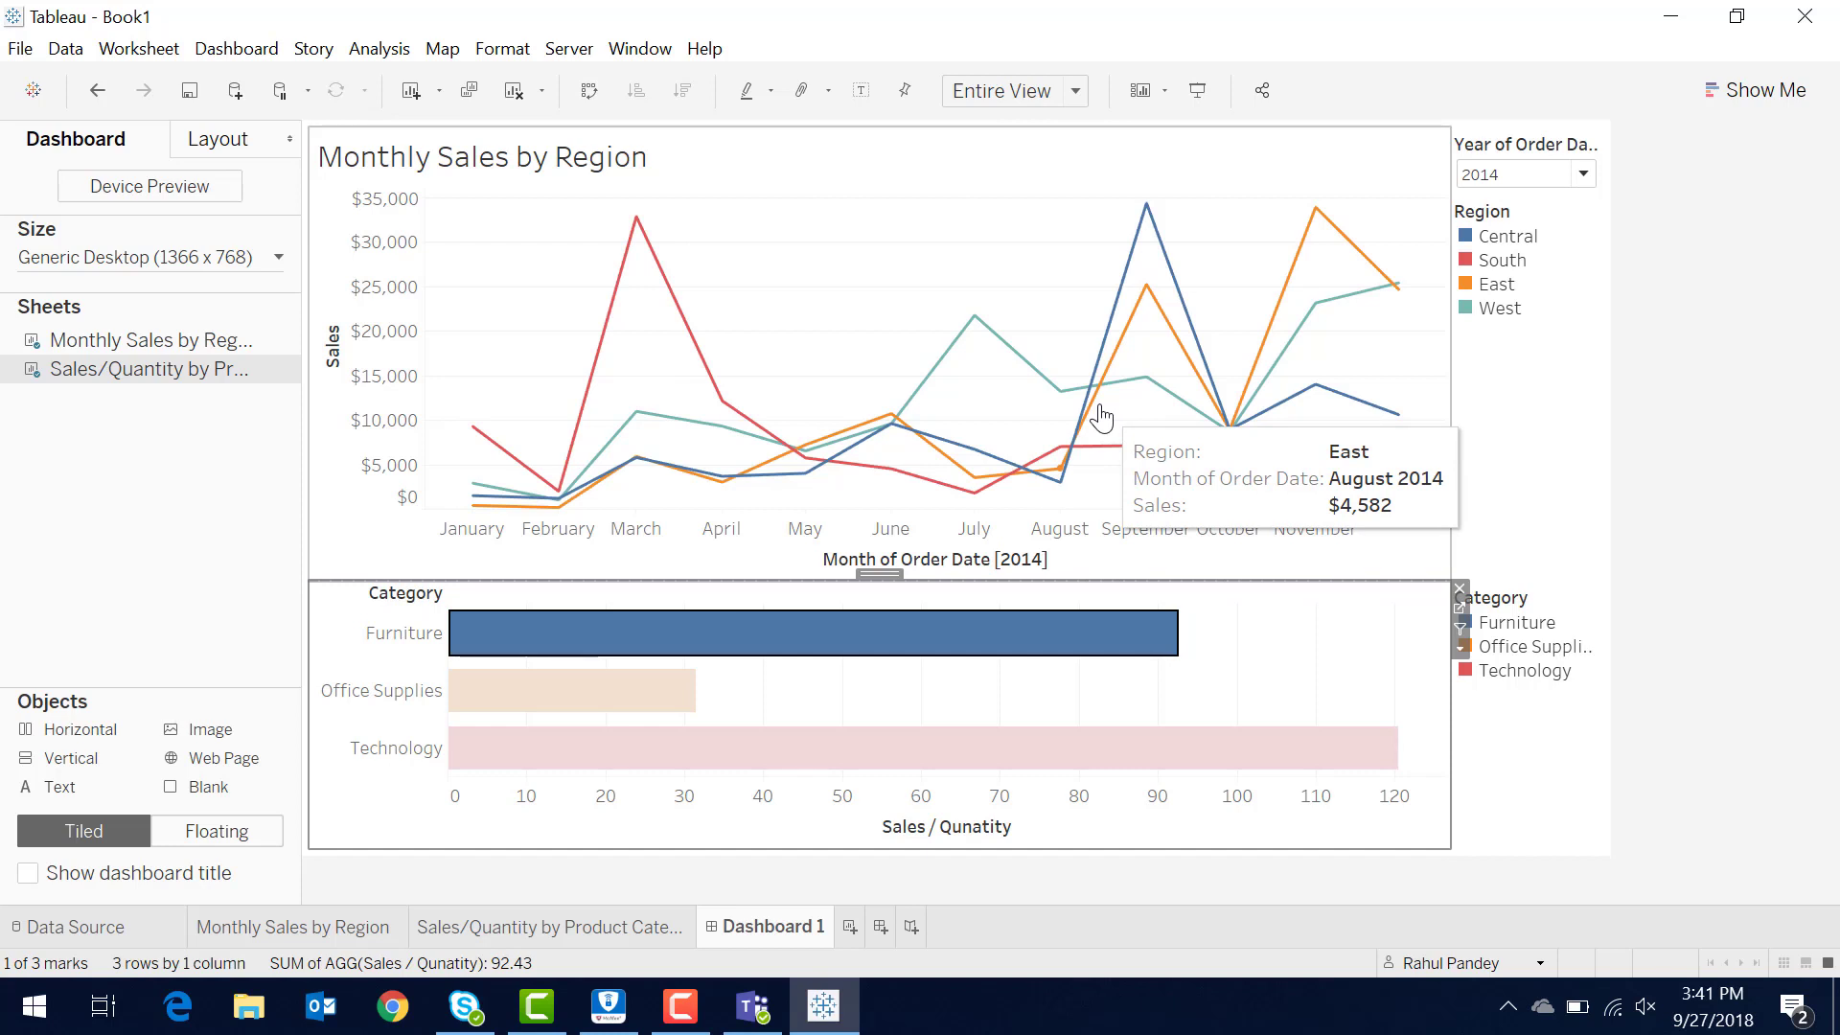
click(1302, 700)
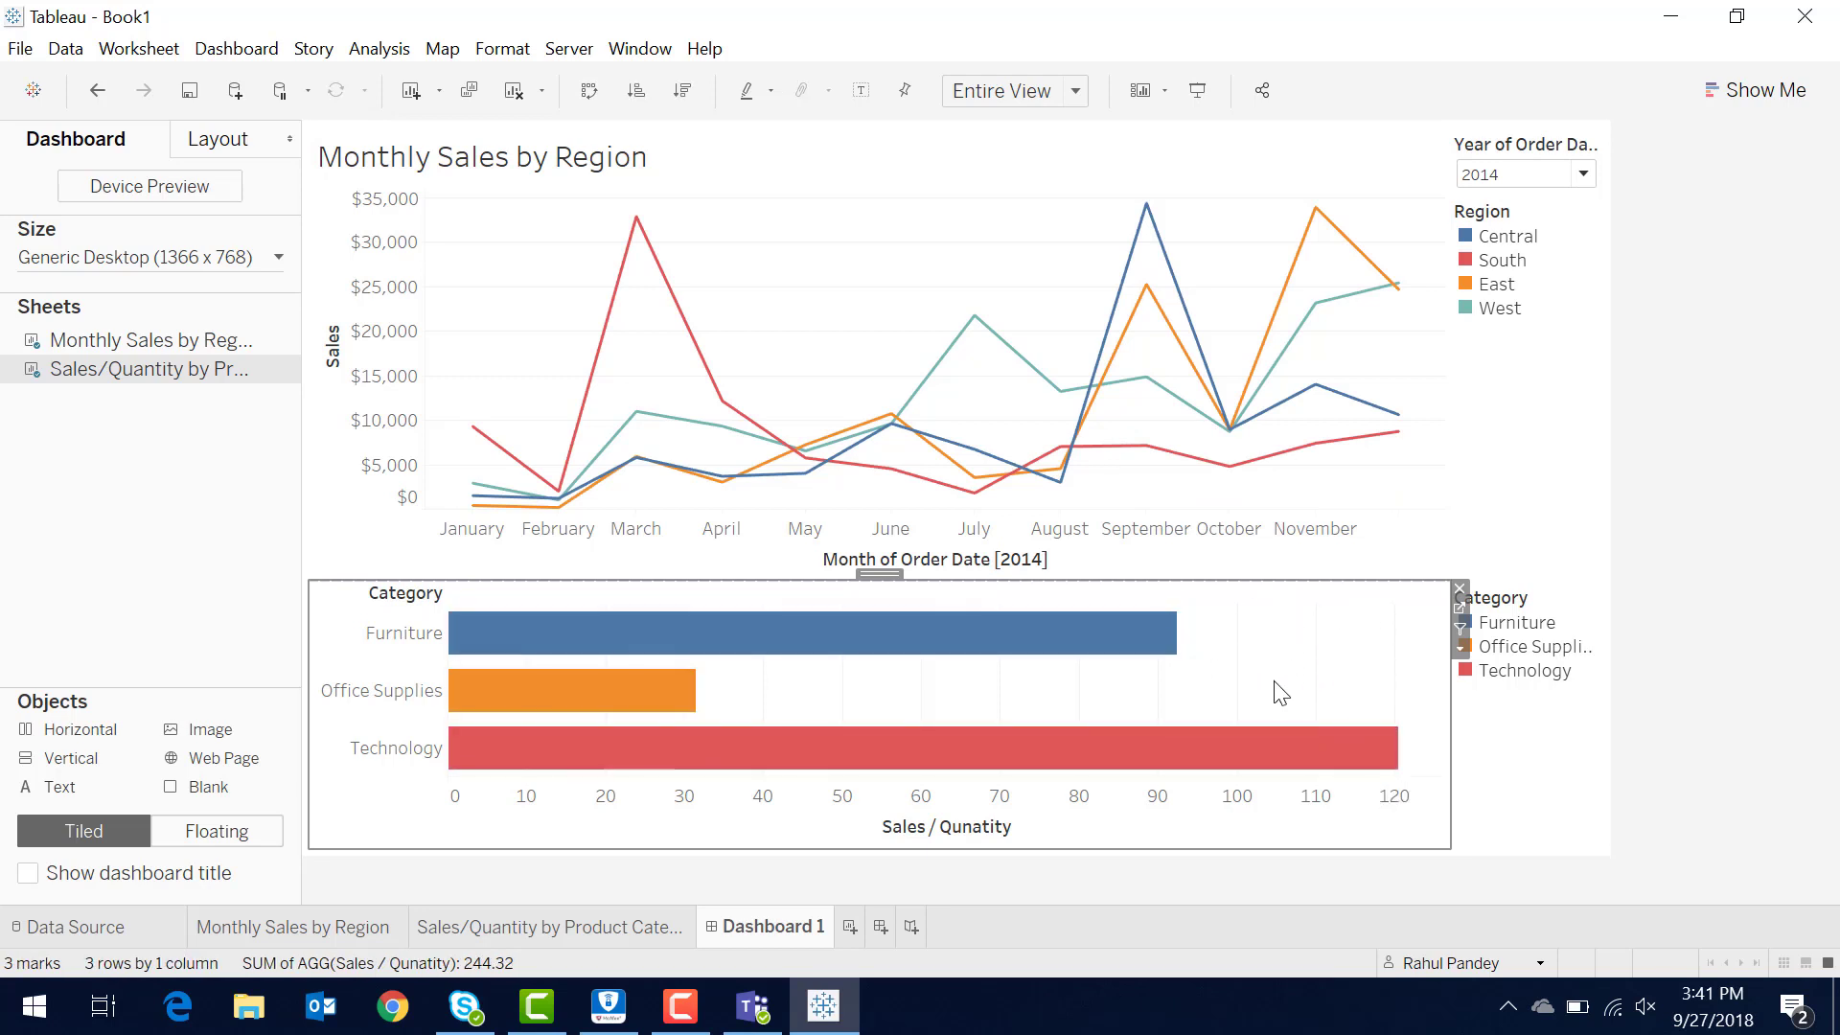
click(1461, 626)
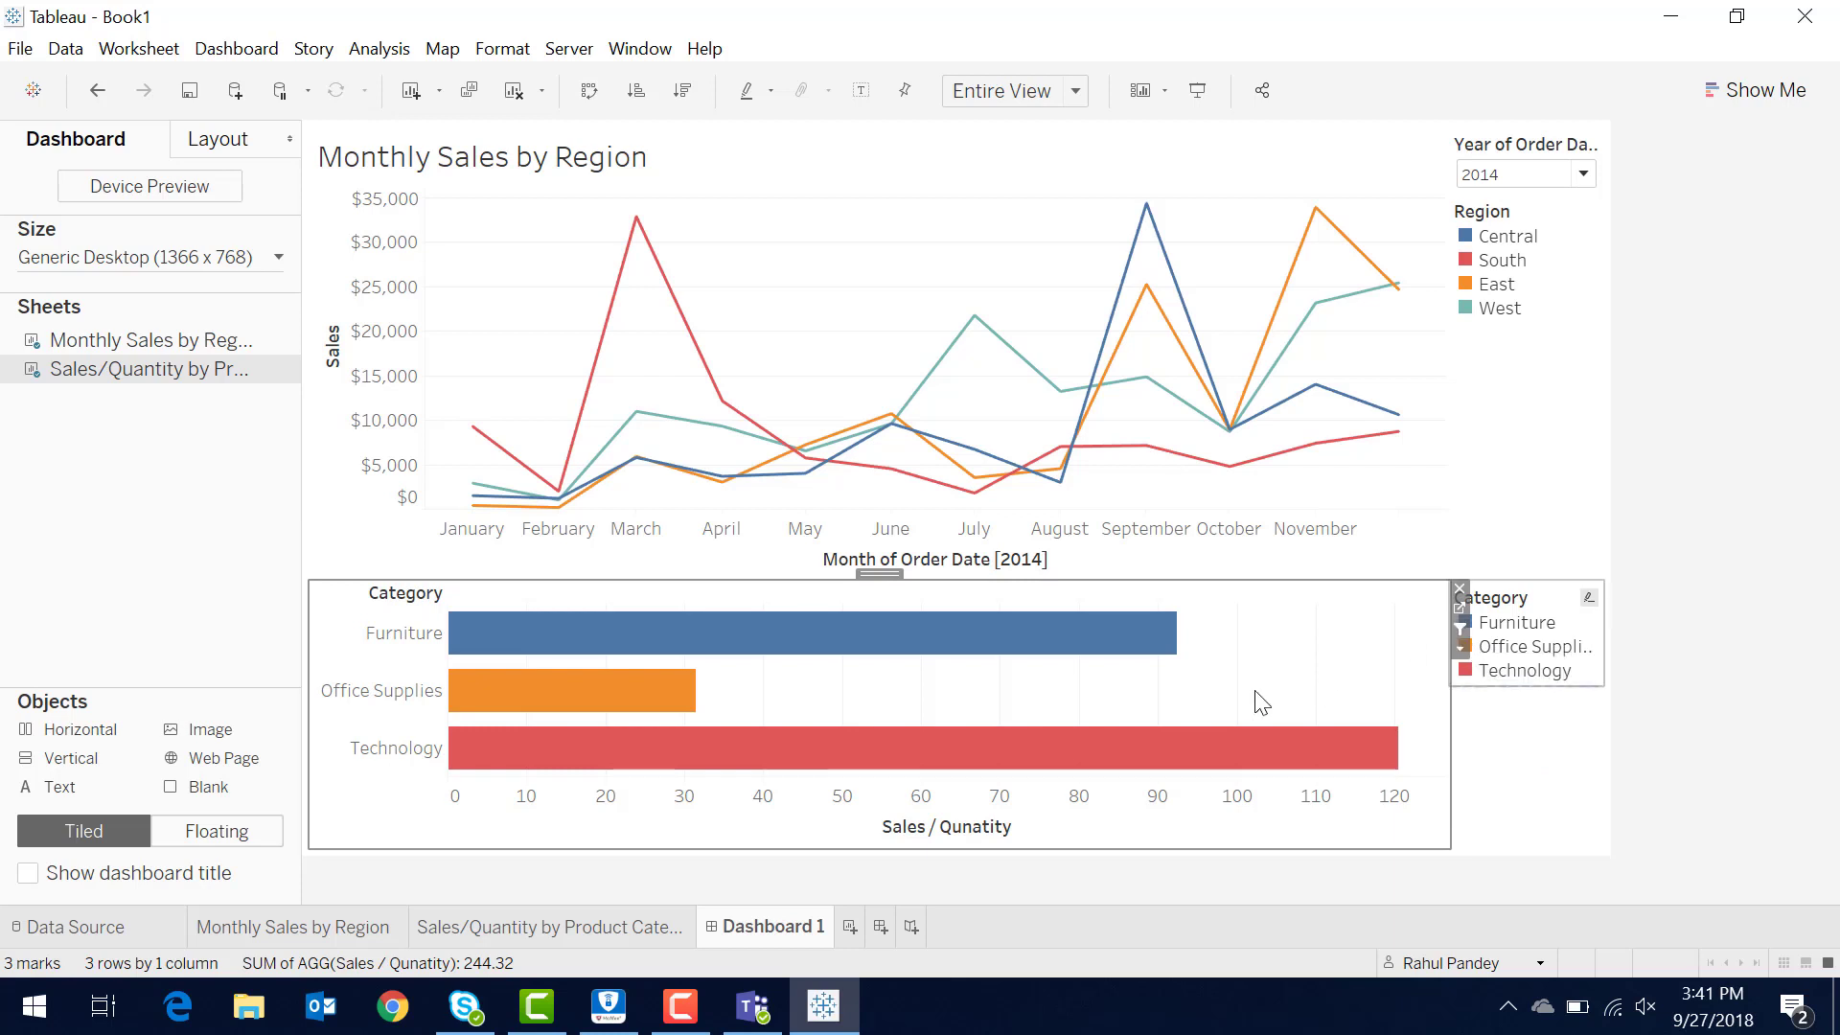
Test the filter action by selecting the Furniture and Office Supplies bars in turn, and clear the selection.
click(1140, 661)
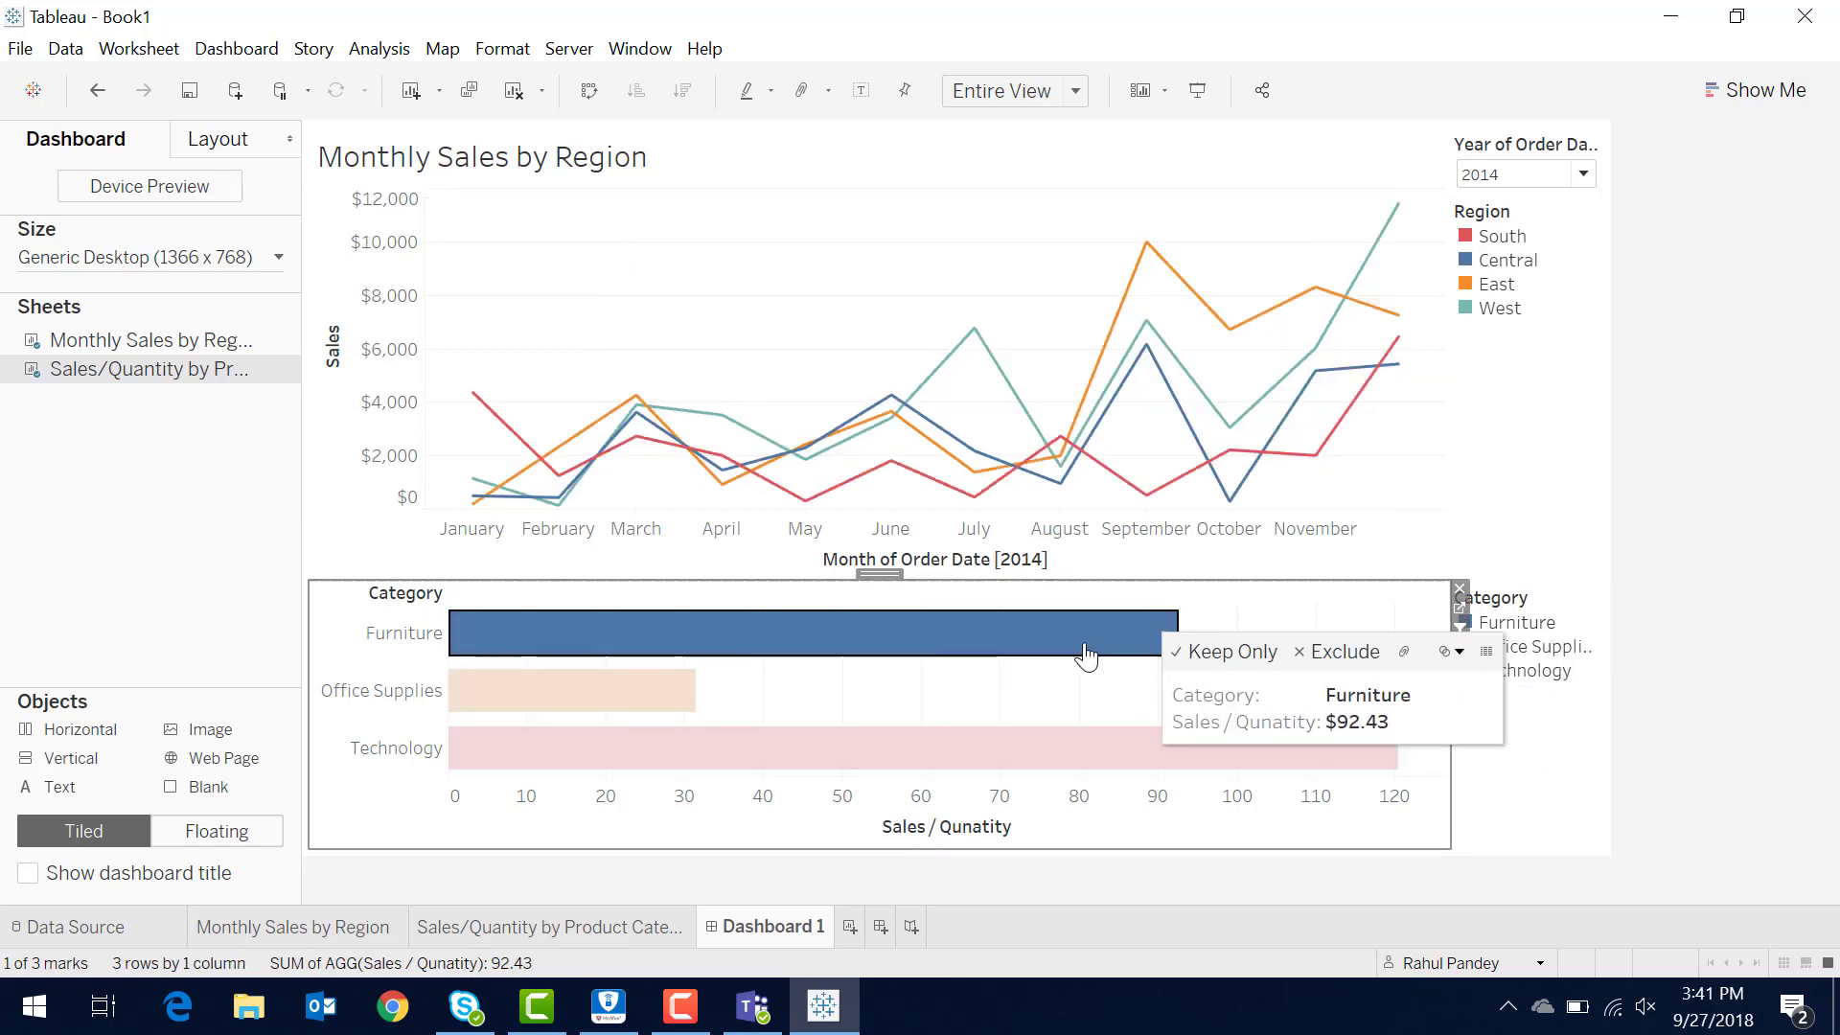
click(540, 707)
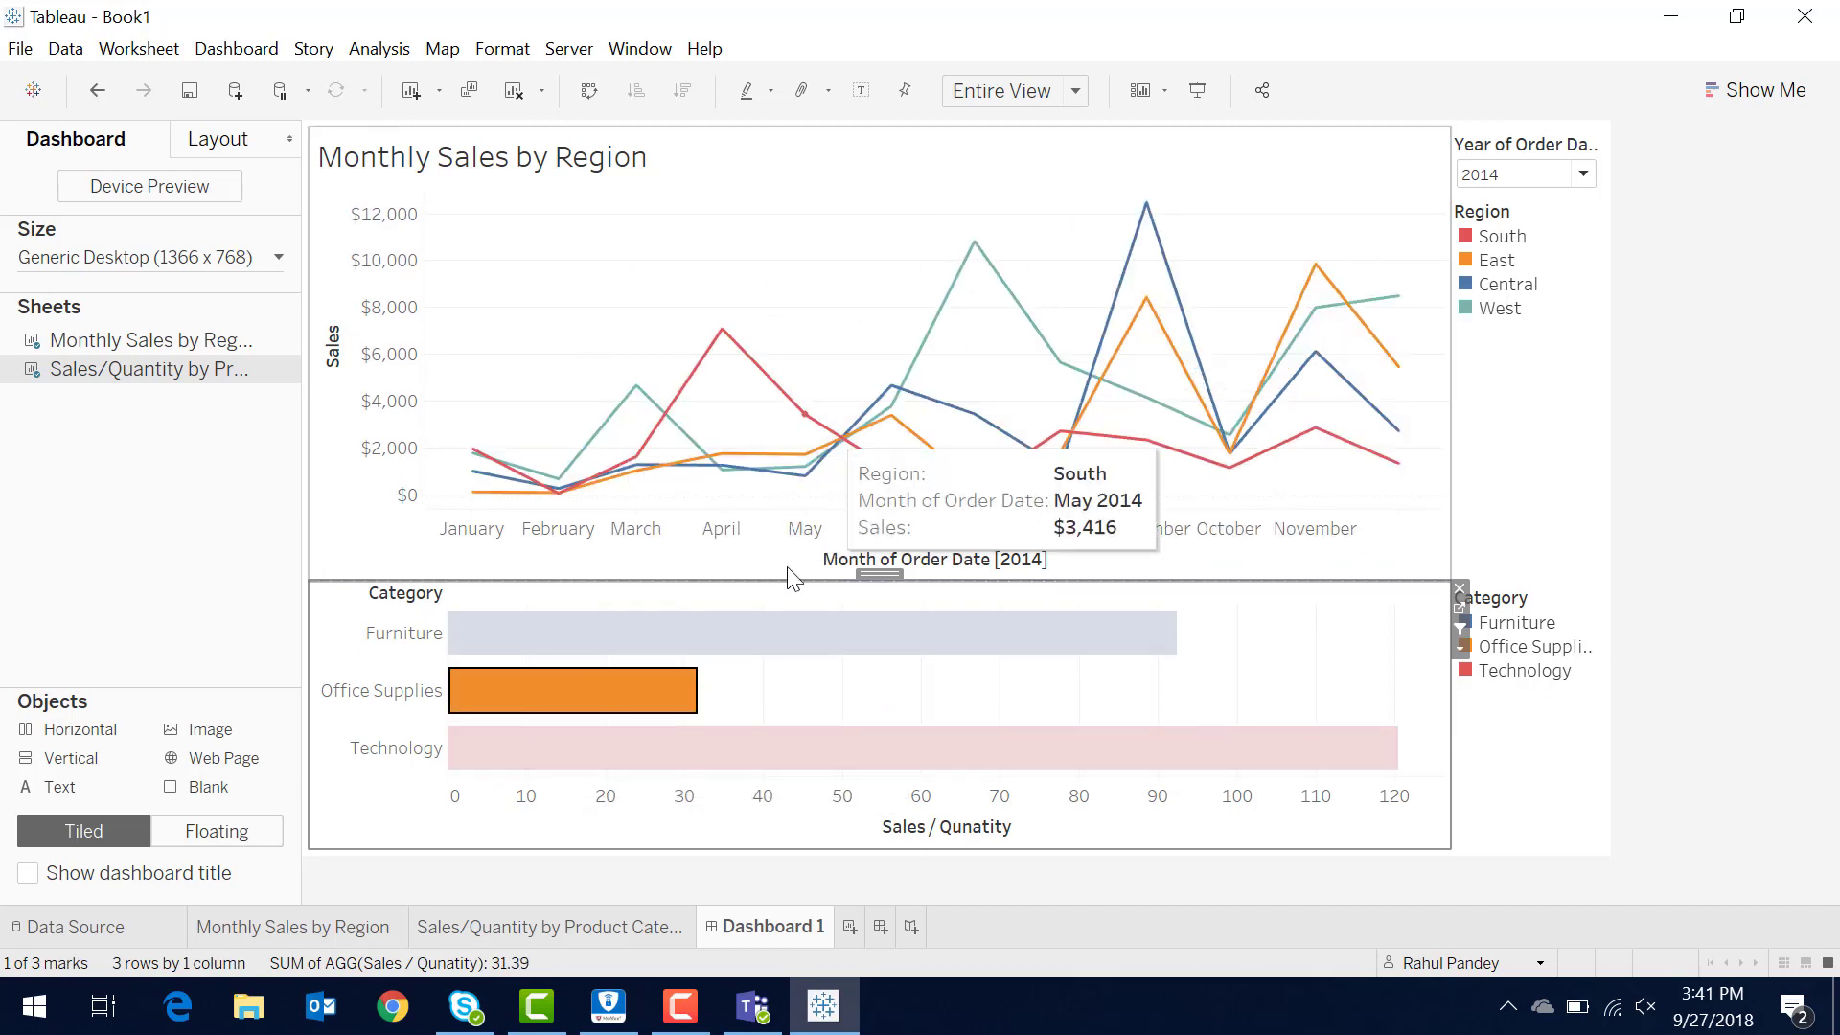
click(801, 750)
click(636, 659)
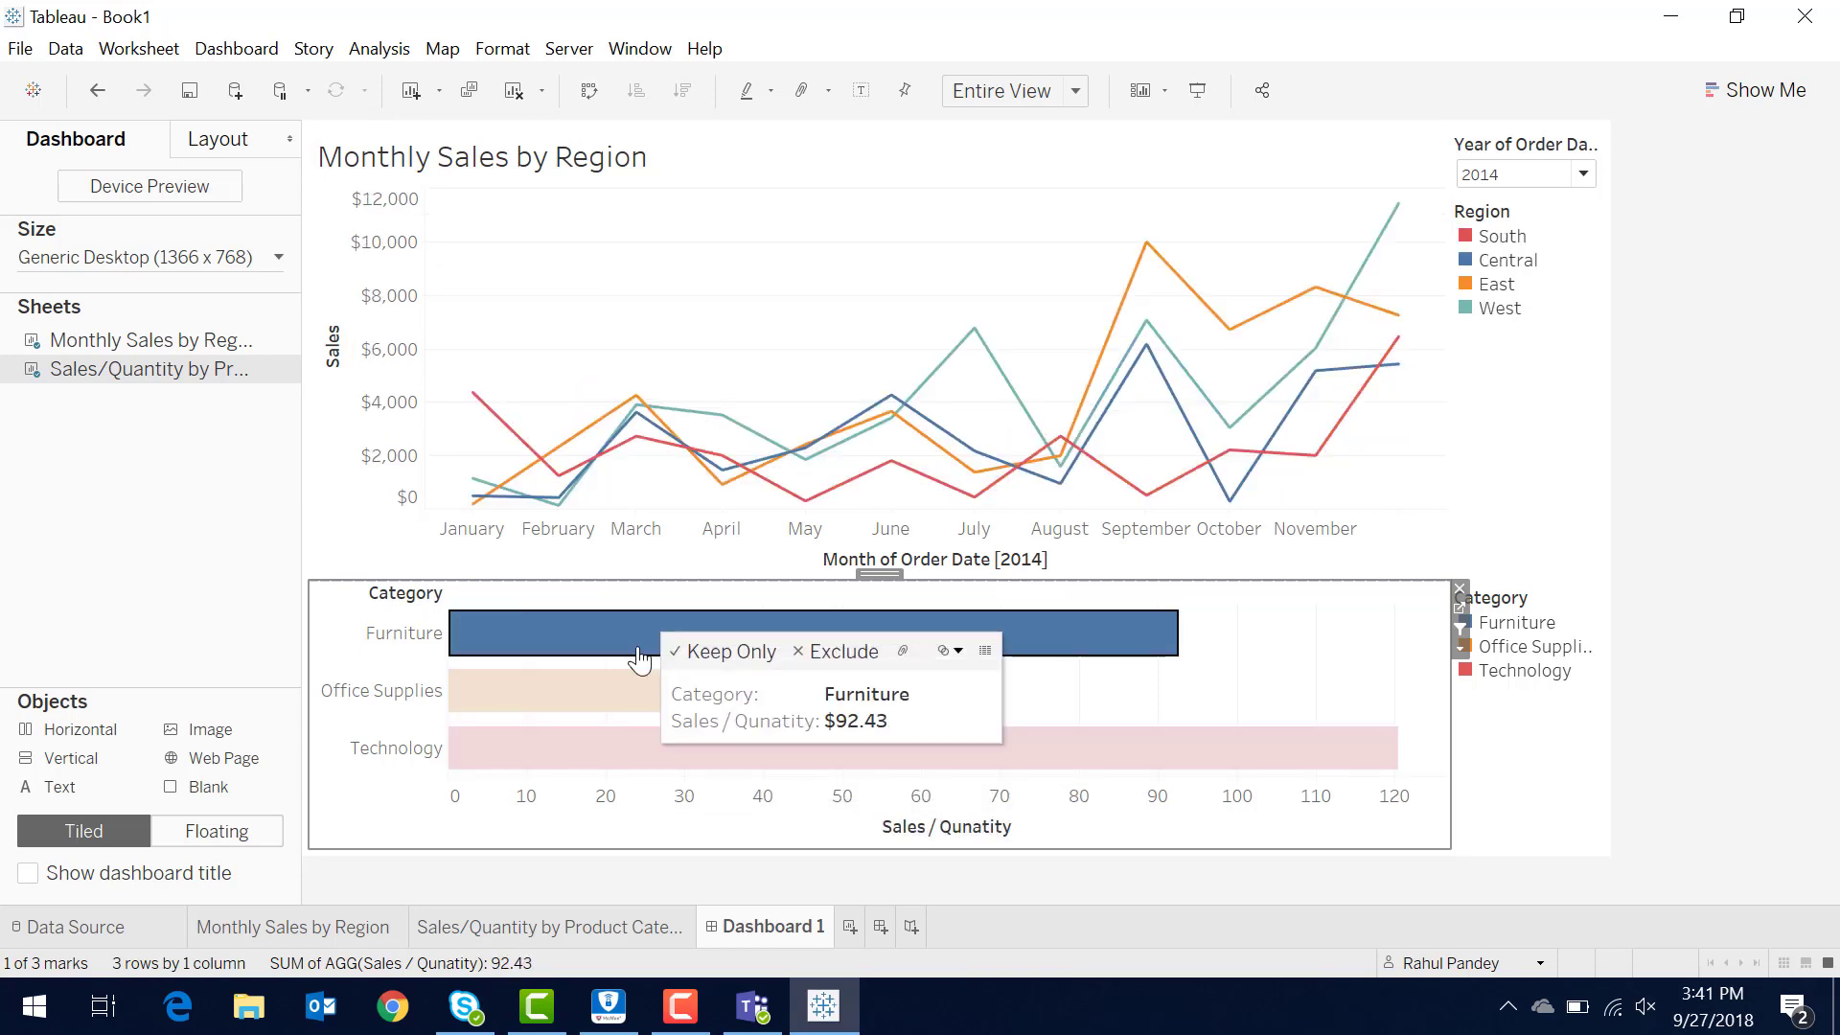
click(638, 660)
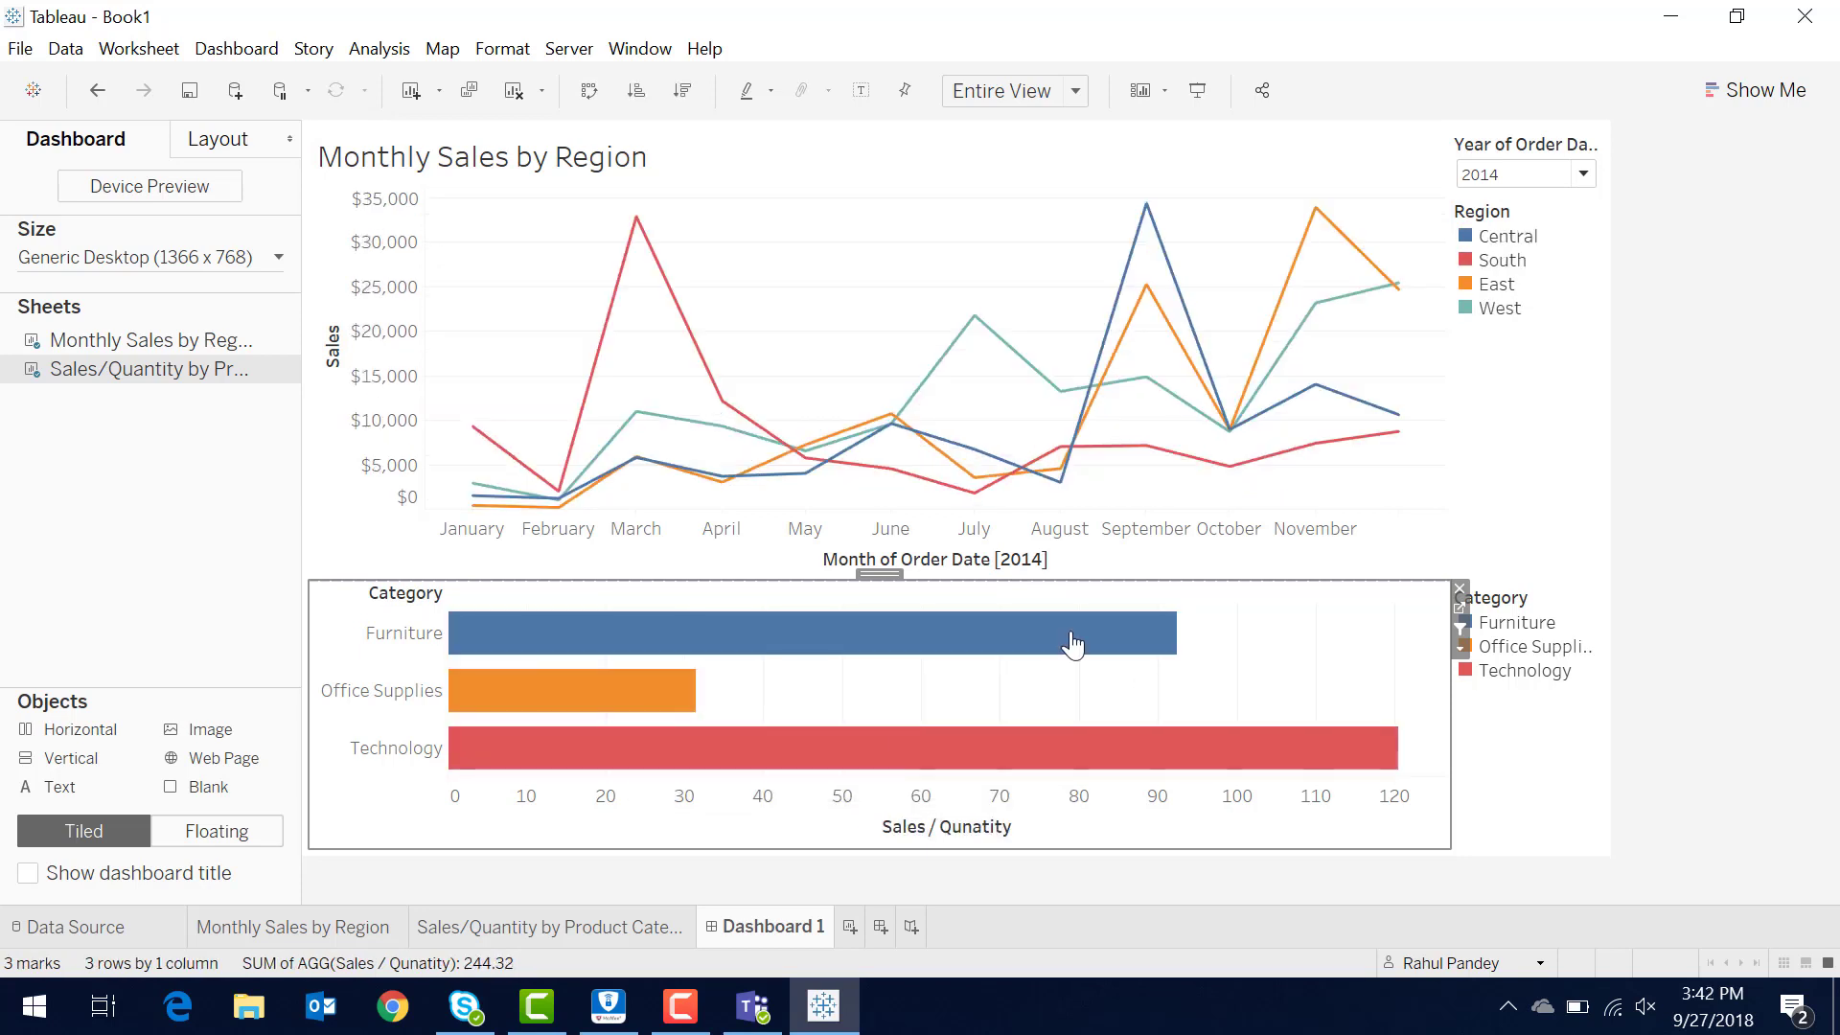
Sort the bar chart's categories in ascending order of Sales / Qunatity.
click(636, 91)
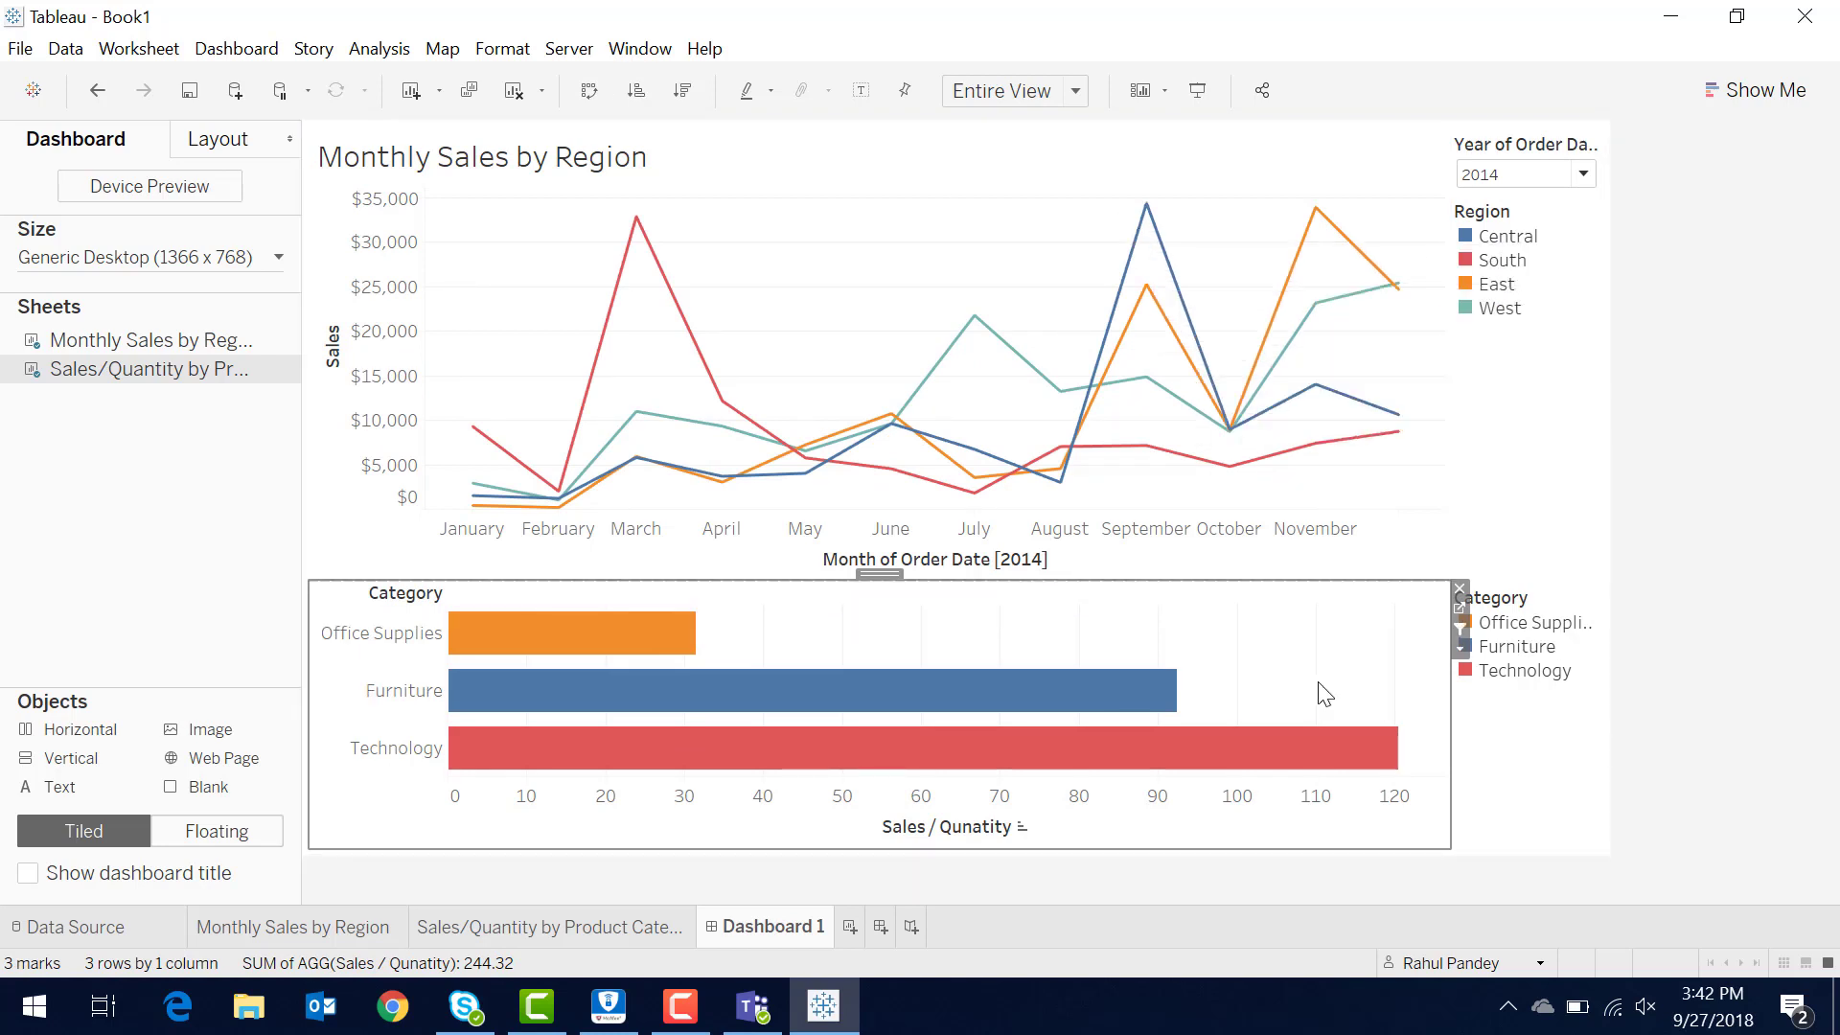
click(1680, 757)
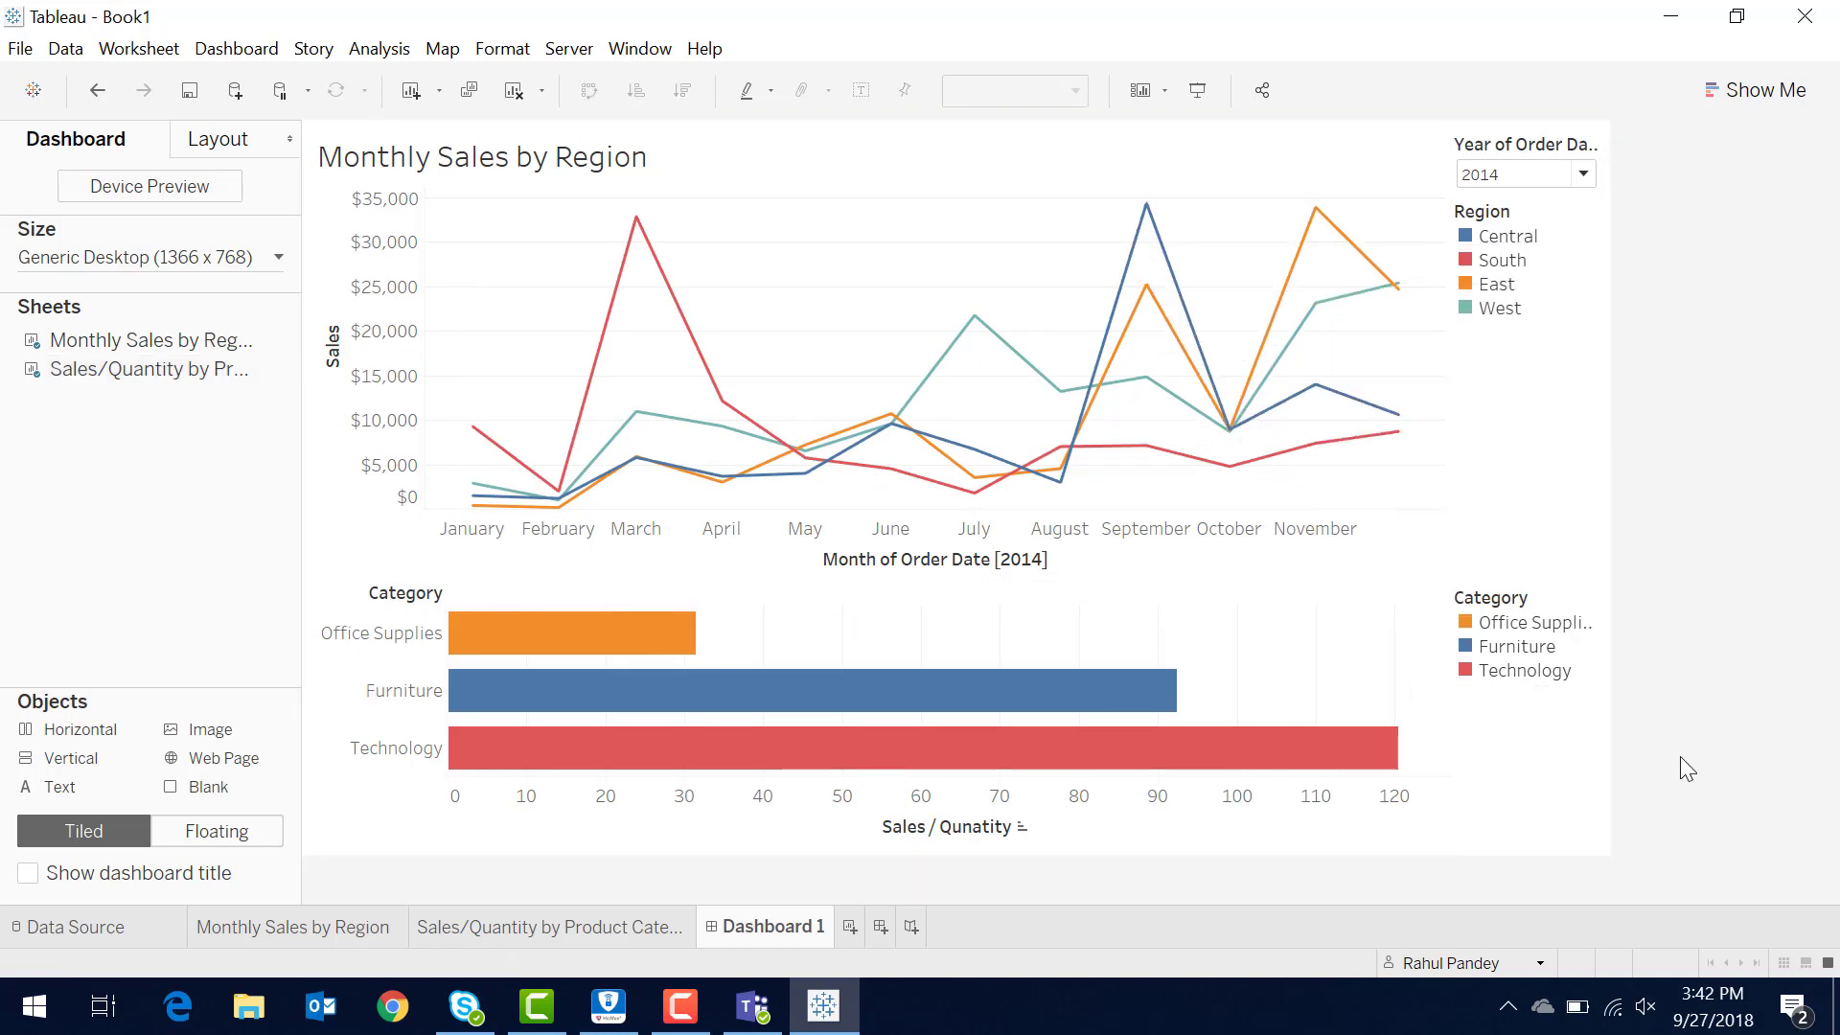
Switch the Year of Order Date filter to 2015, 2016 and 2017 to check which charts respond.
click(1533, 175)
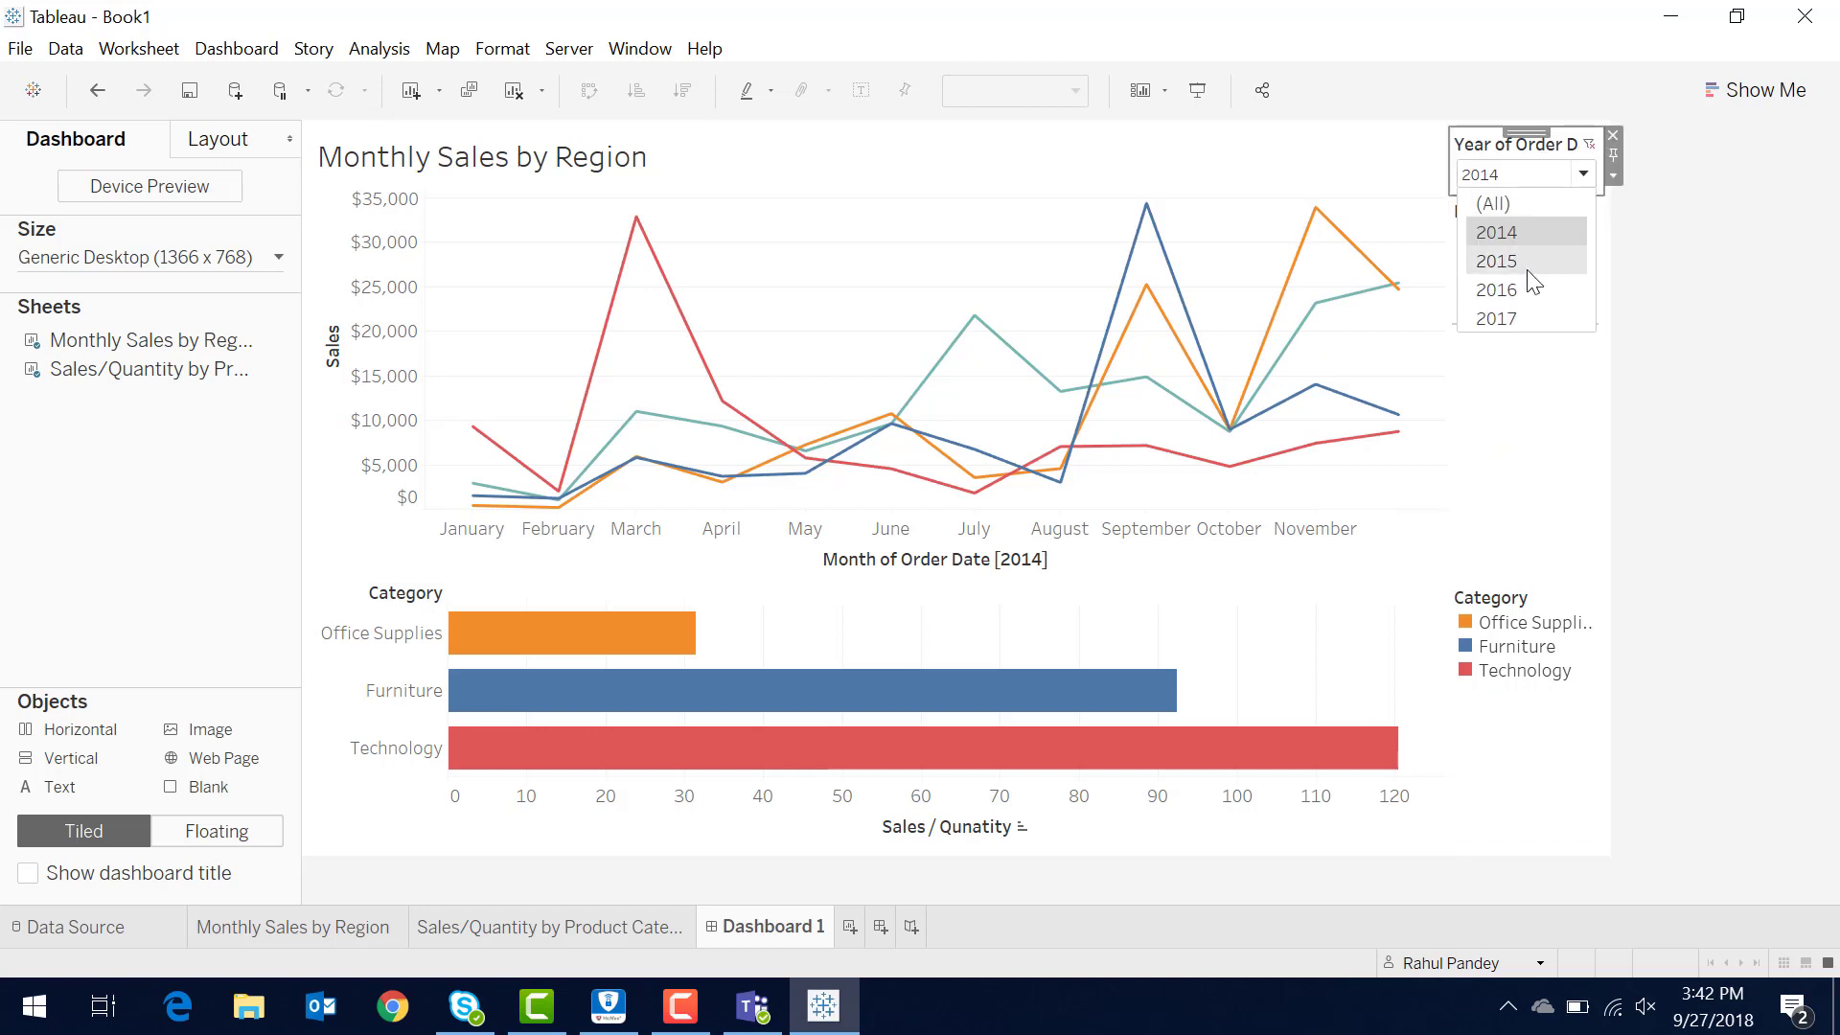
click(1530, 261)
click(1533, 175)
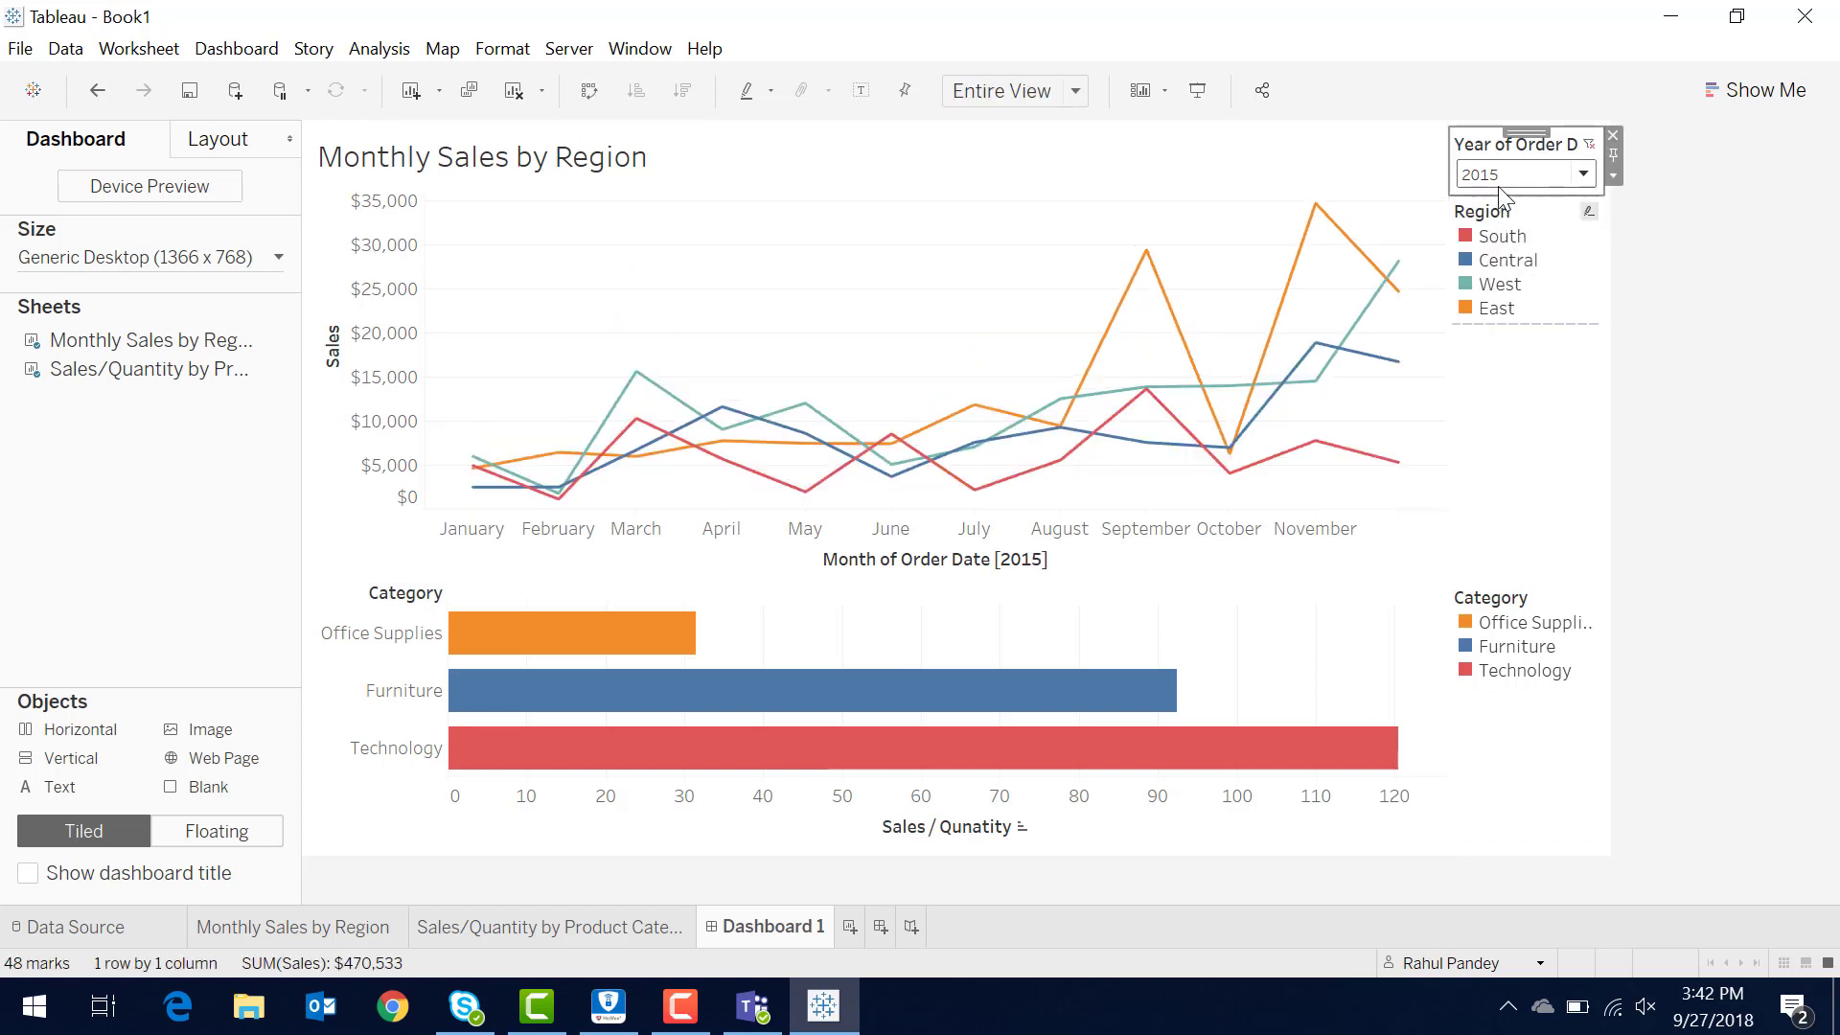
click(1495, 290)
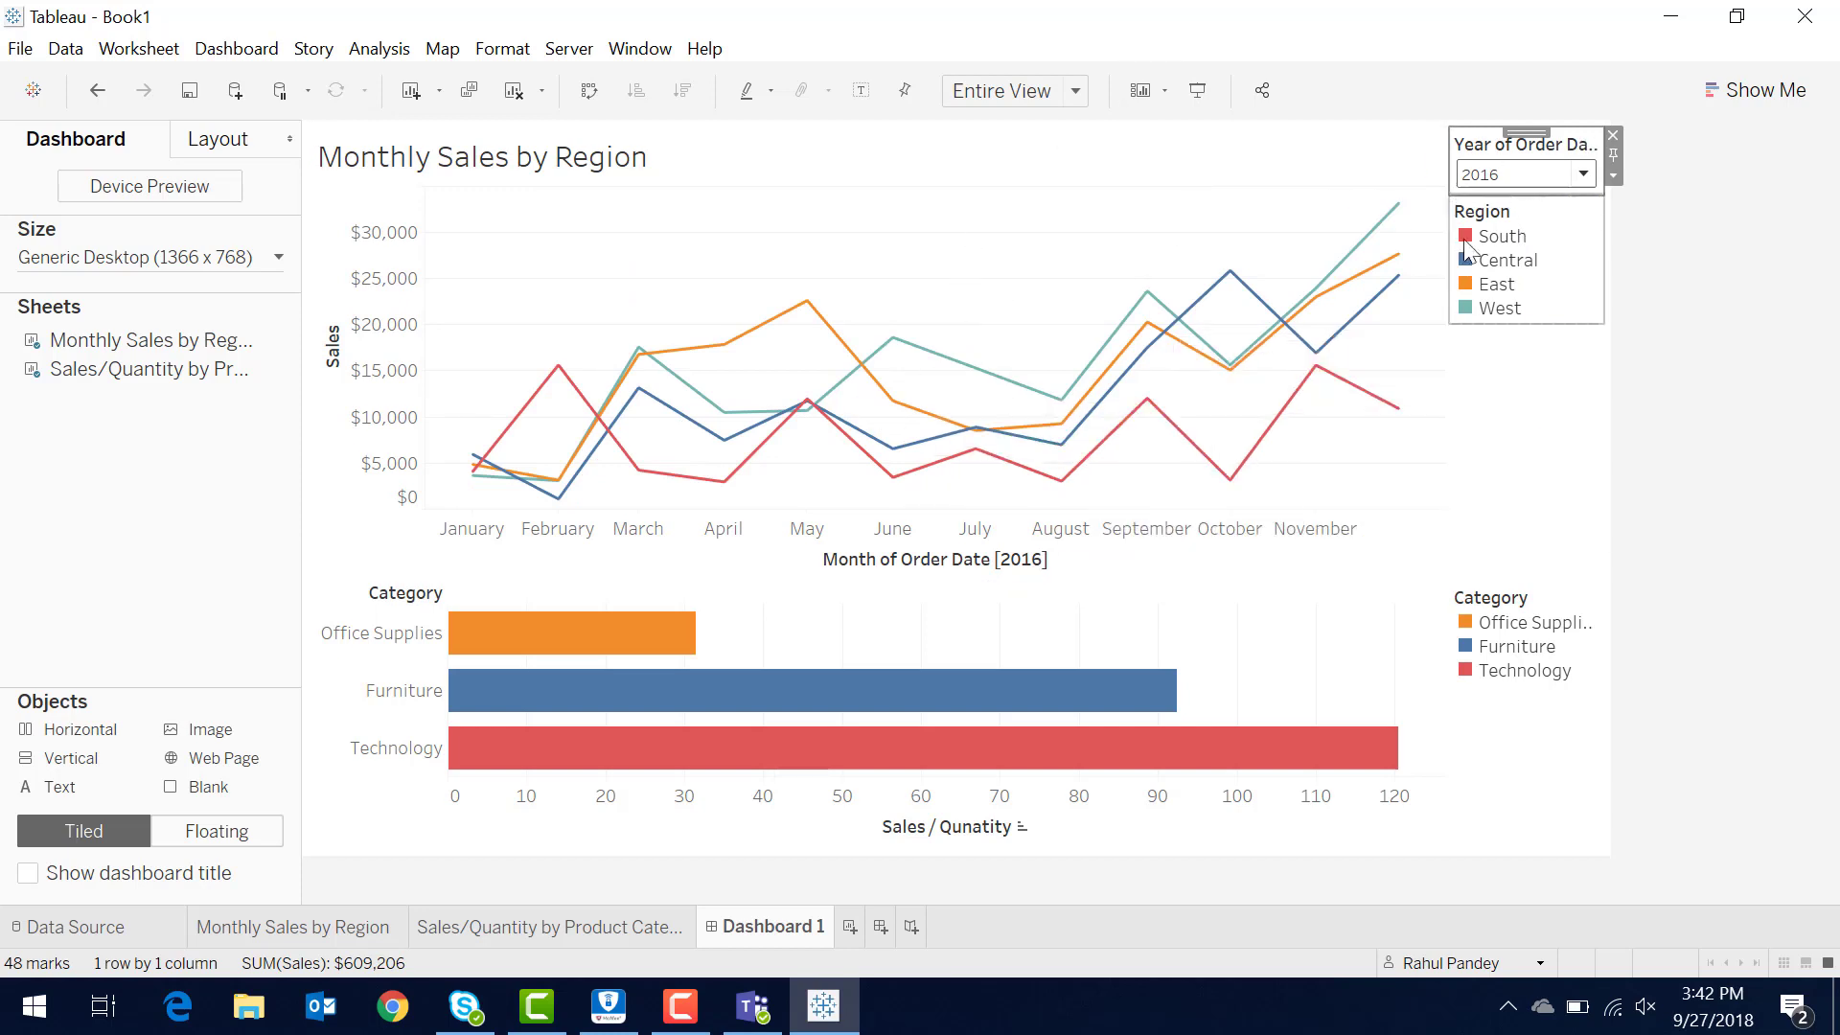
click(1481, 180)
click(1500, 321)
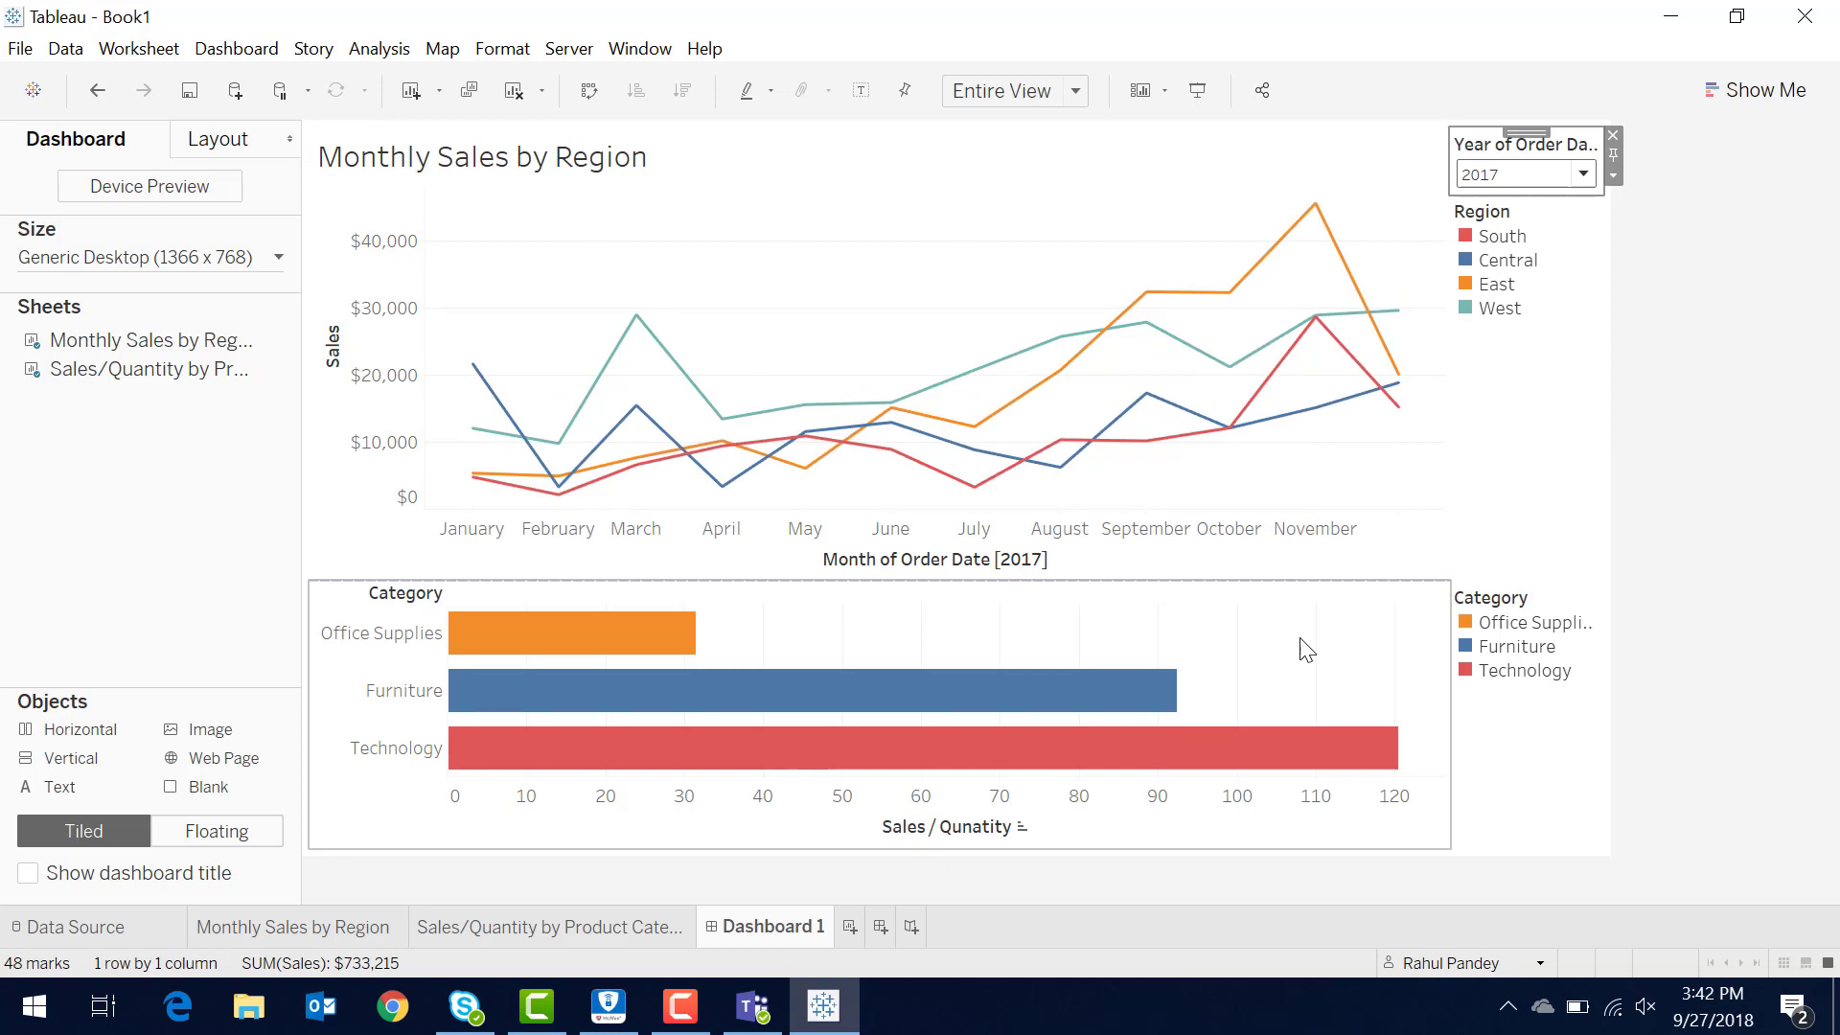
Apply the Year of Order Date filter to the Sales/Quantity by Product Category worksheet as well.
click(1614, 174)
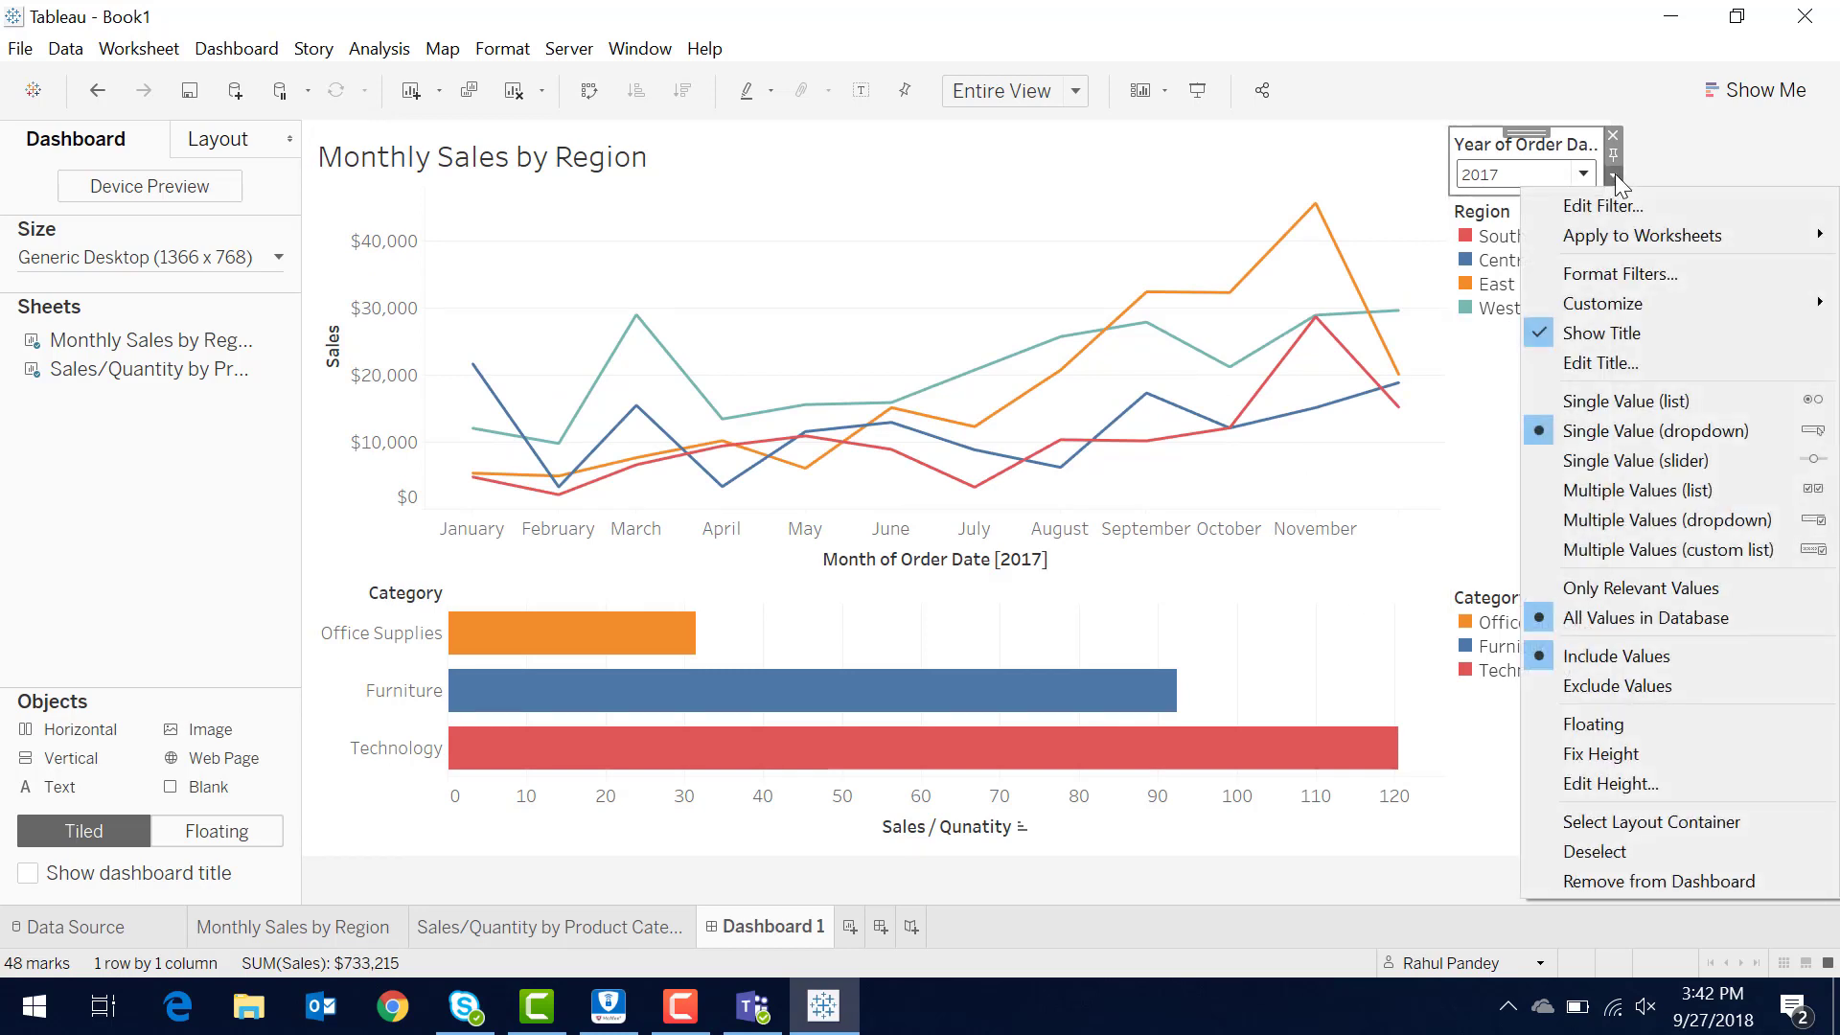
mouse_move(1614, 247)
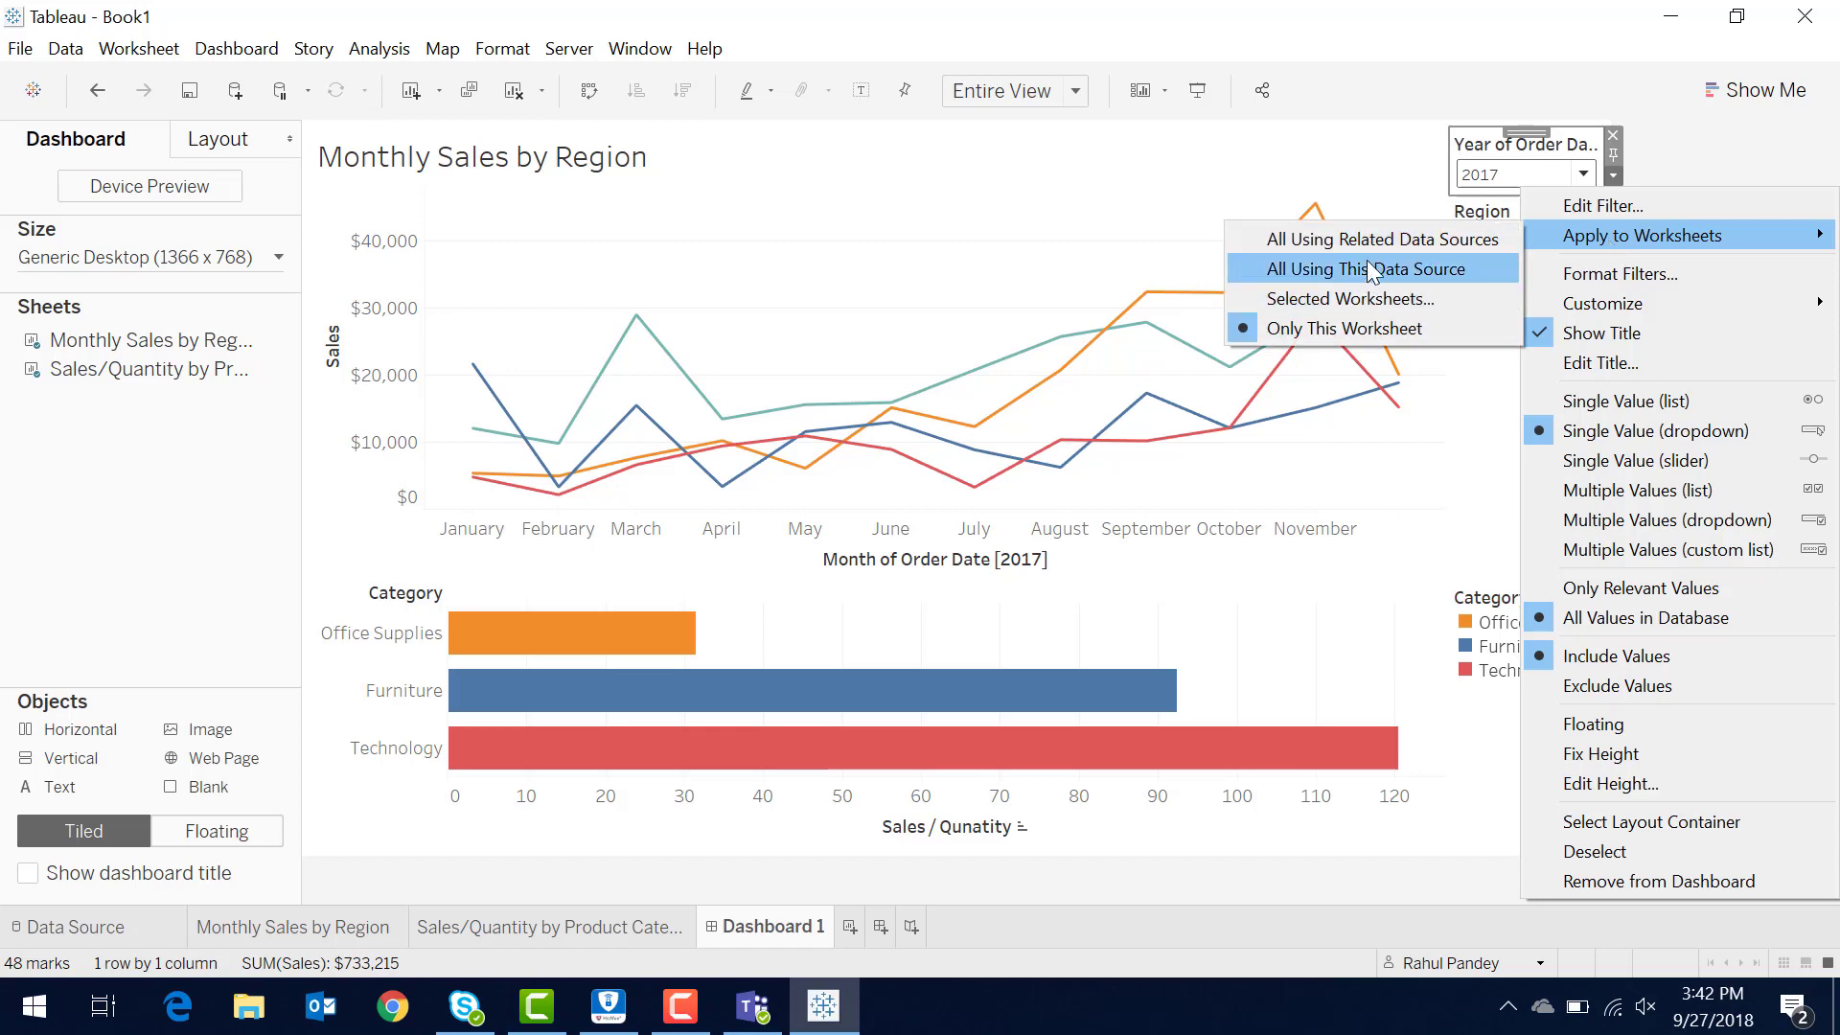
click(1366, 297)
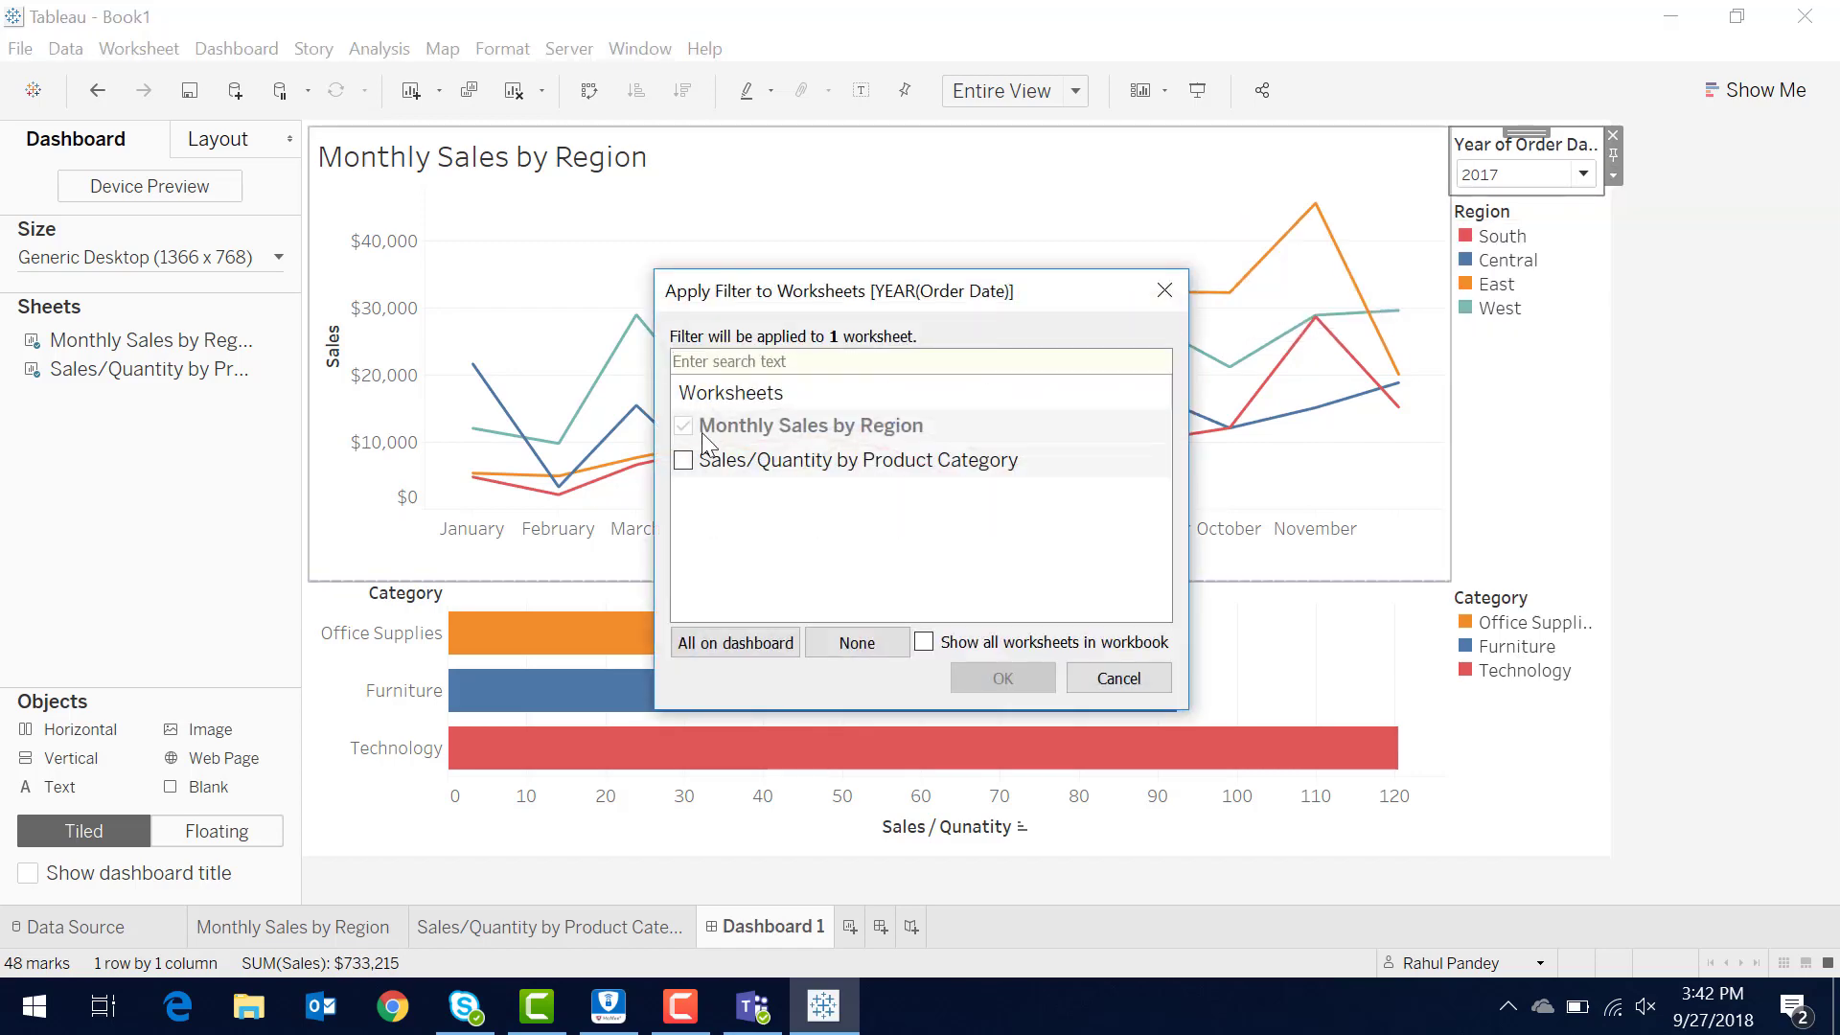
click(683, 461)
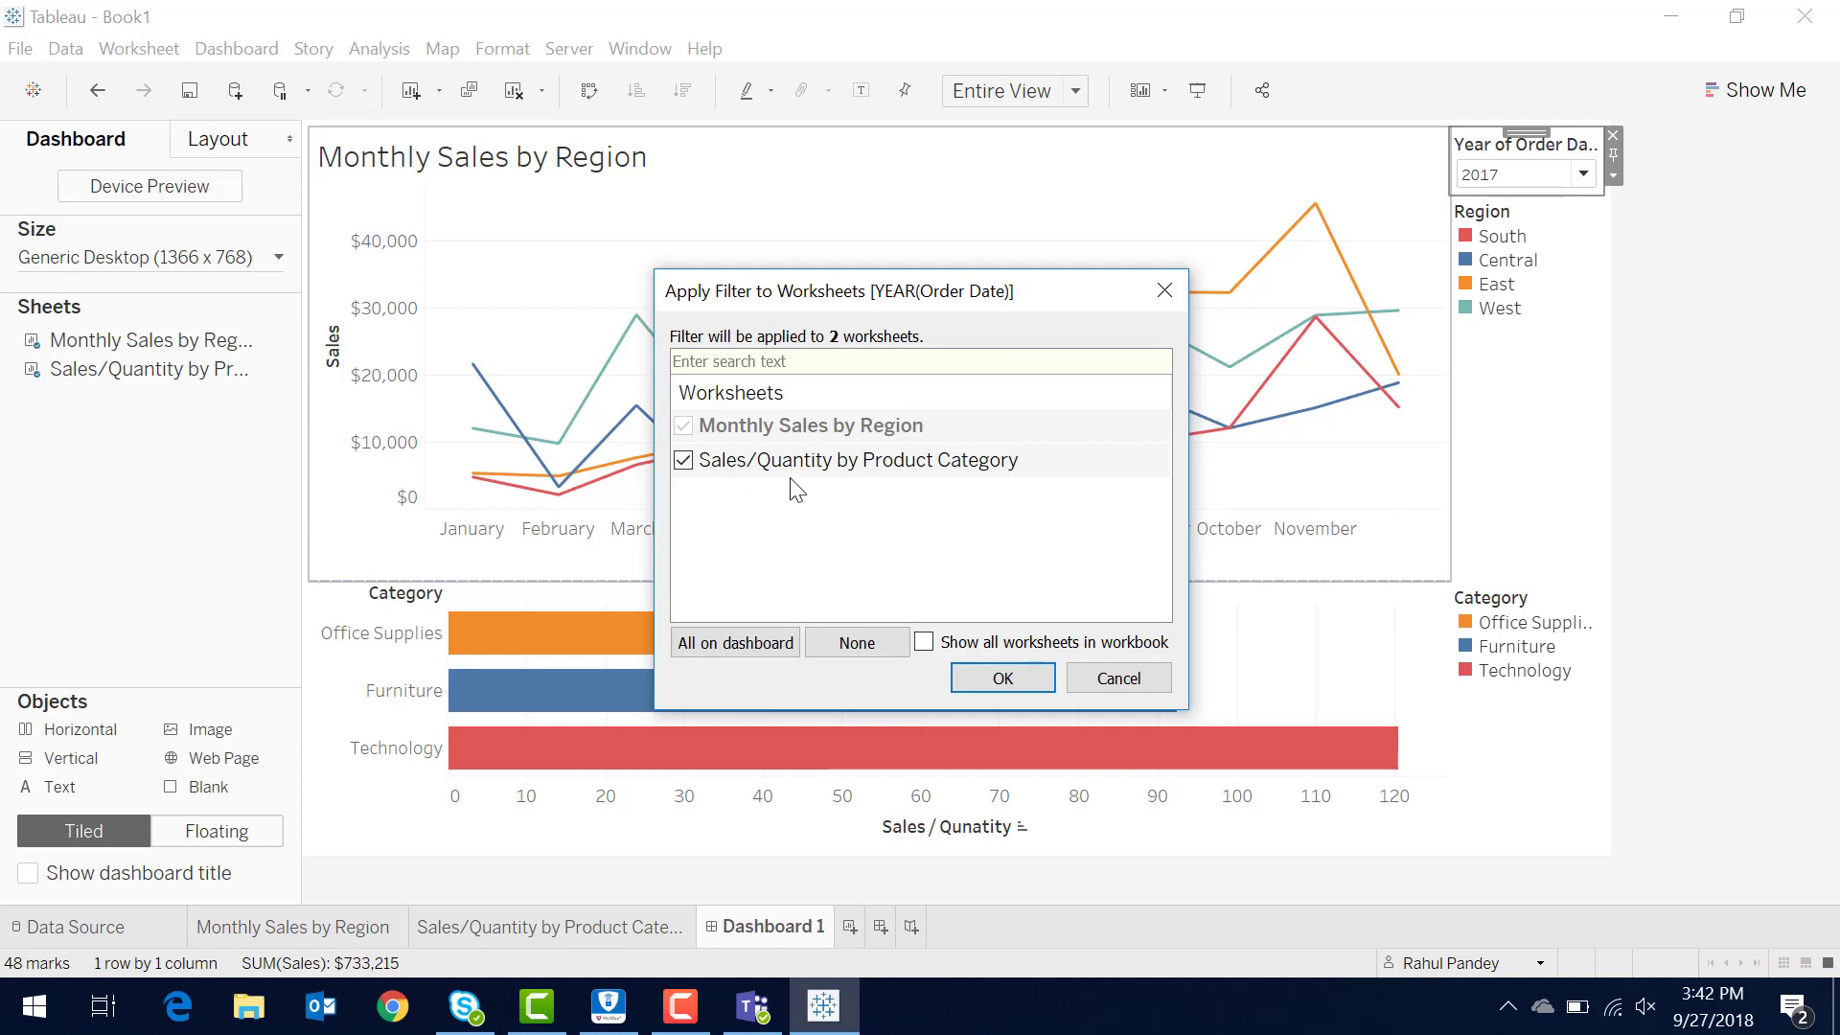
click(1002, 676)
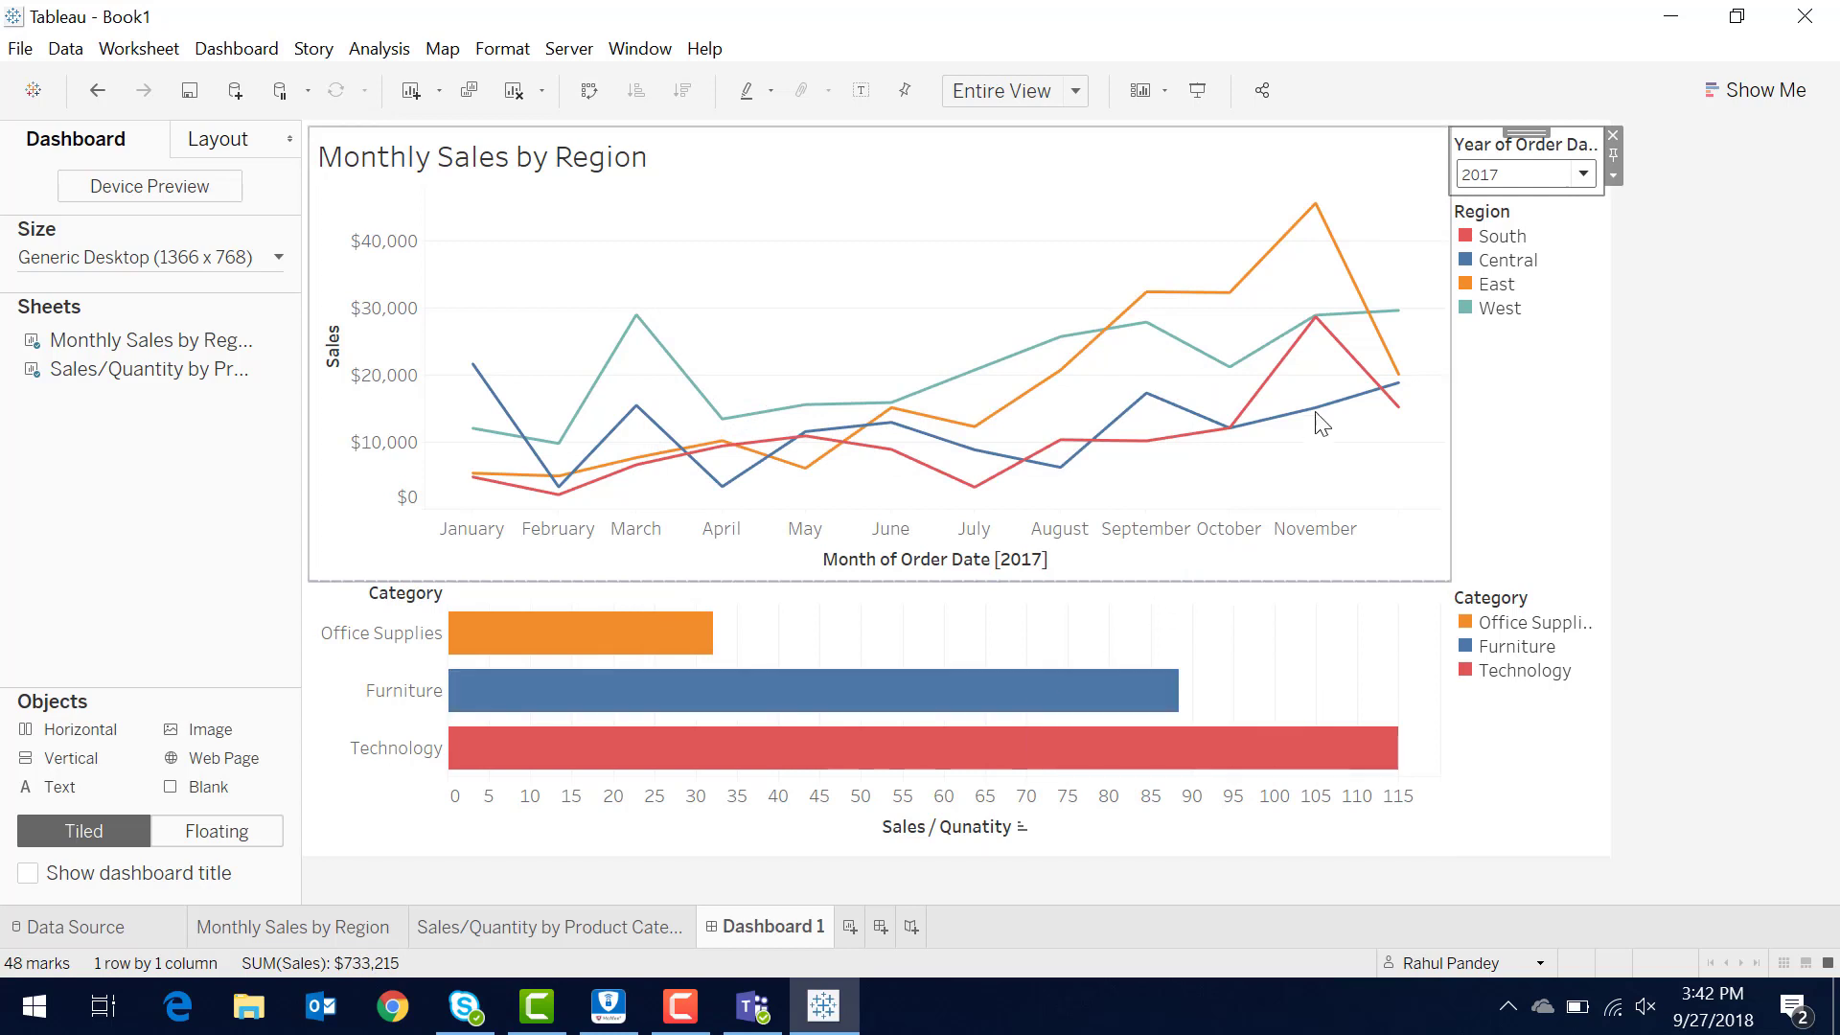
Switch the Year of Order Date filter through 2014 and 2015 to 2016, checking both charts.
click(1509, 176)
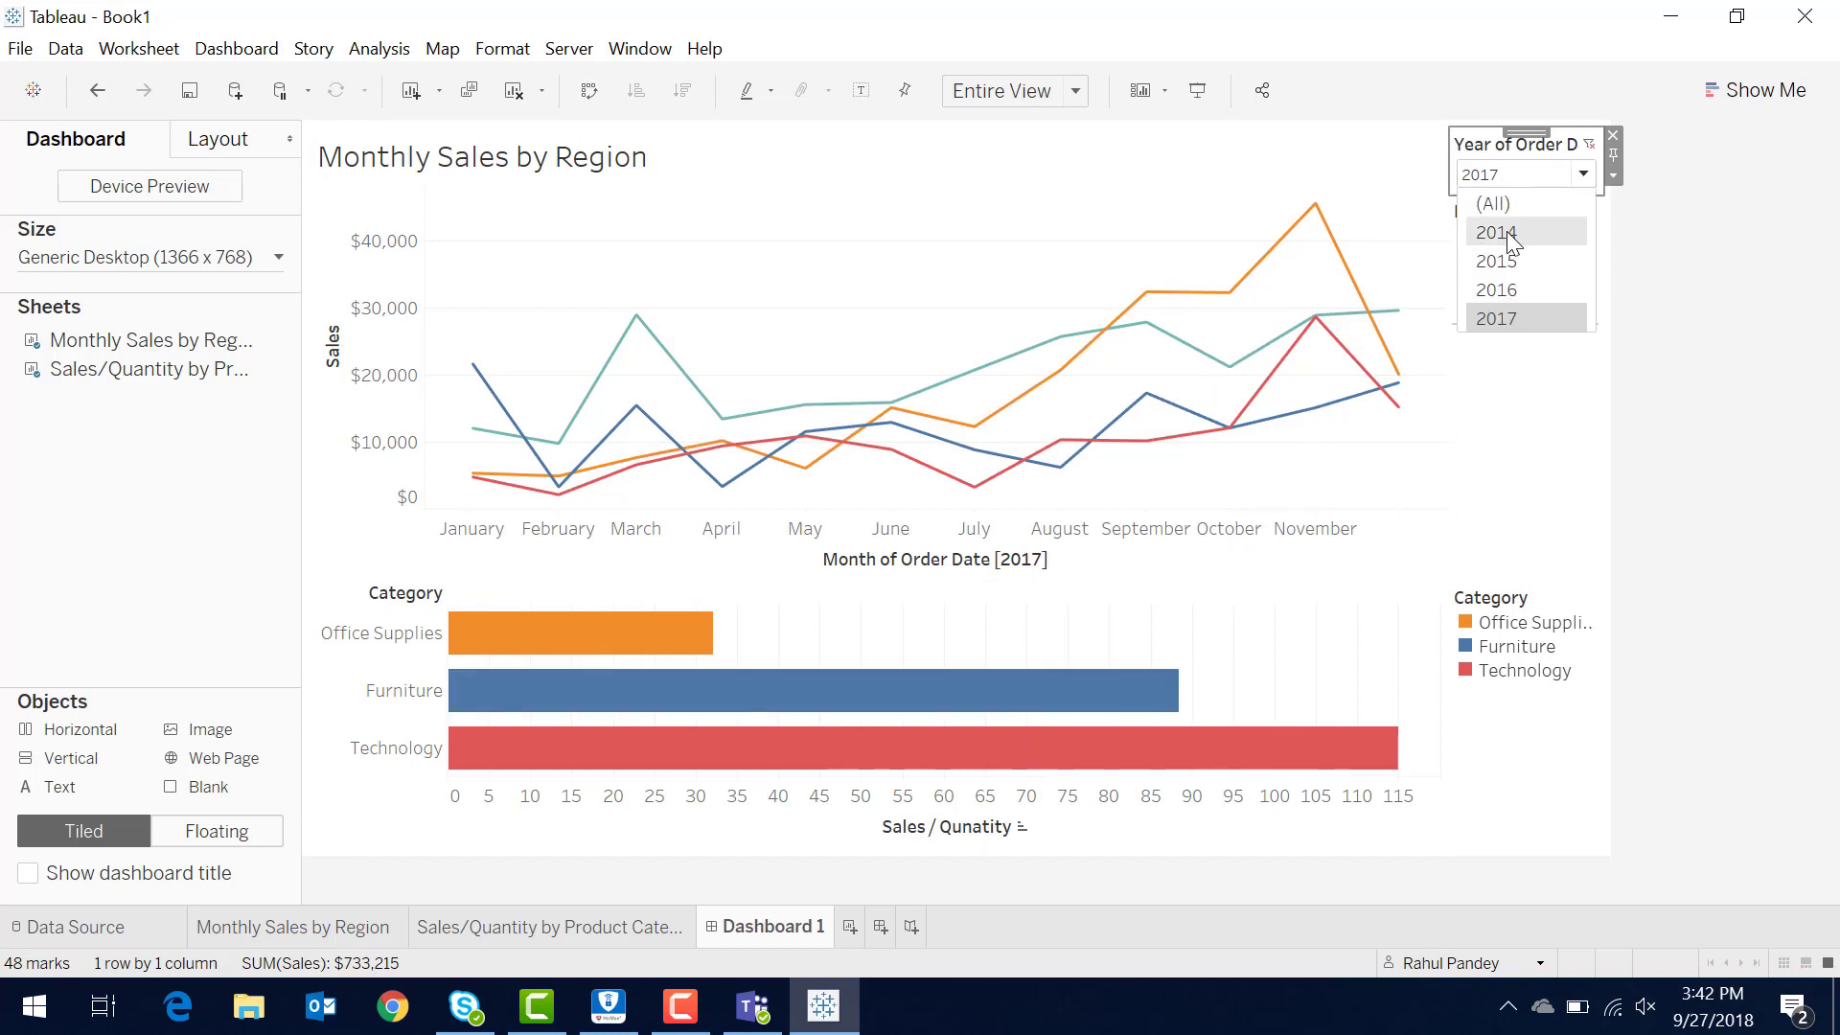
click(1506, 231)
click(1502, 176)
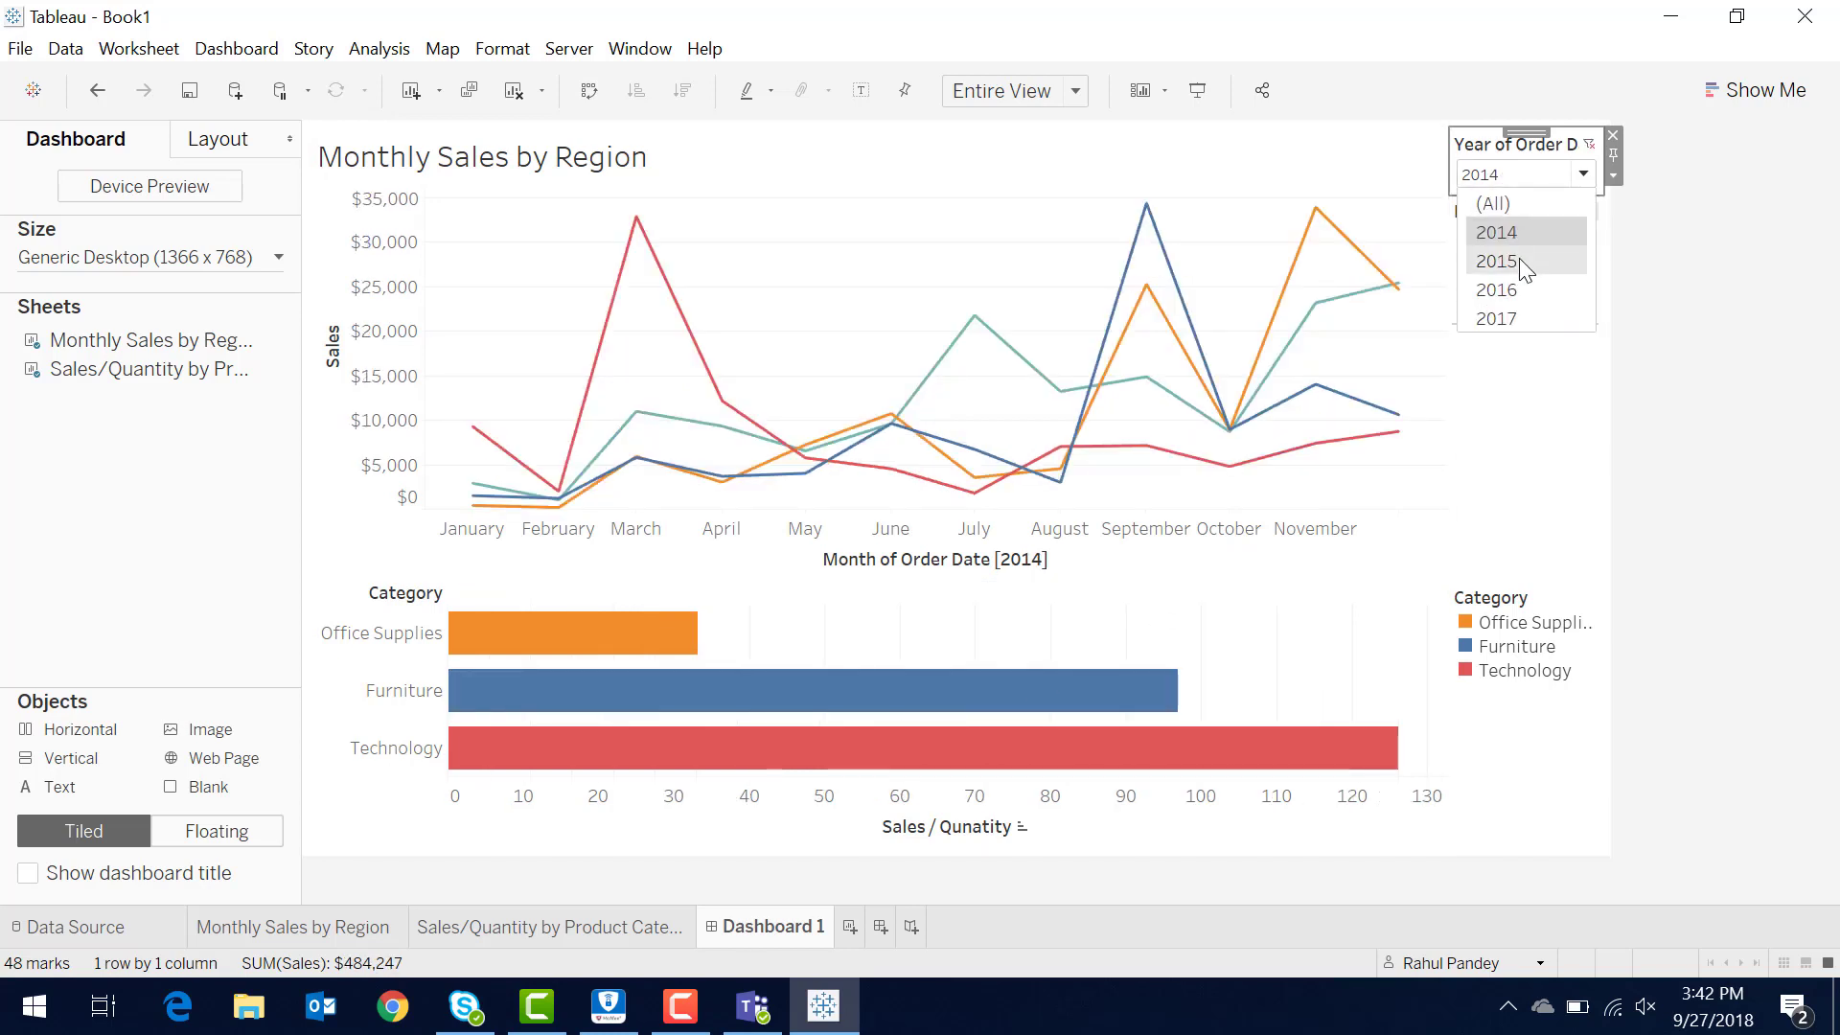
click(1520, 263)
click(1523, 176)
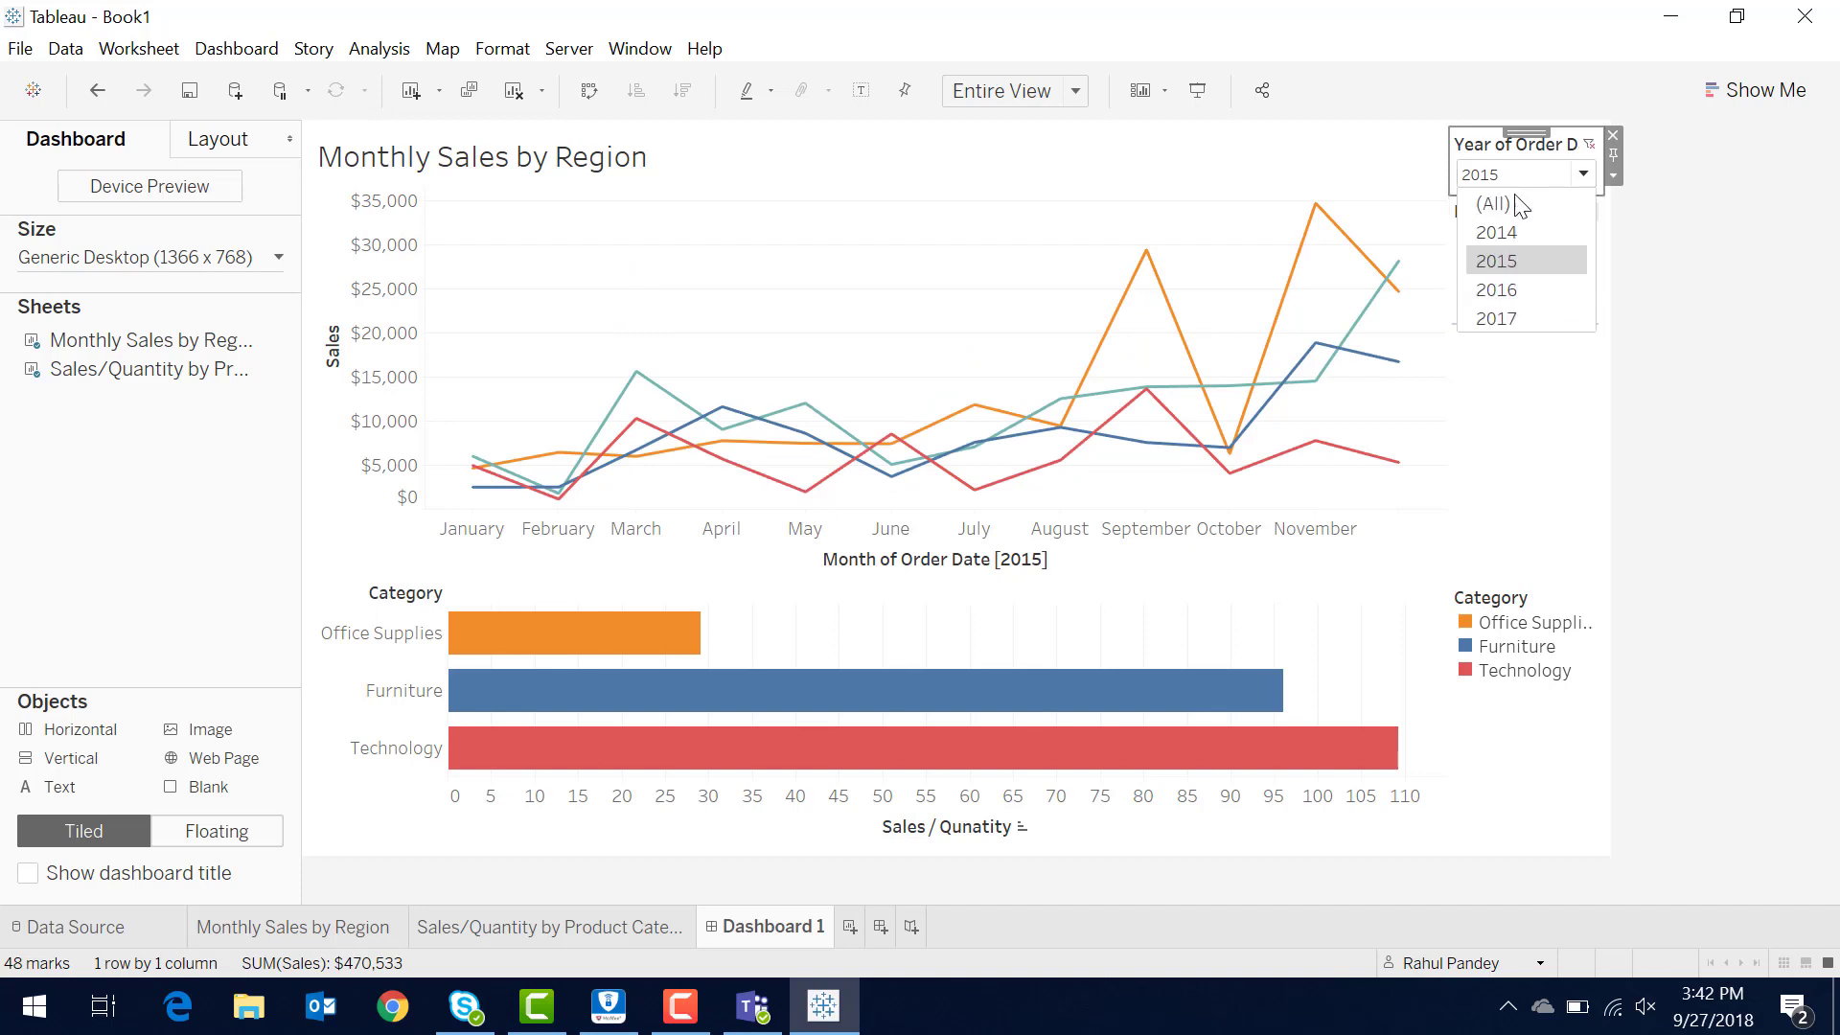
click(1527, 293)
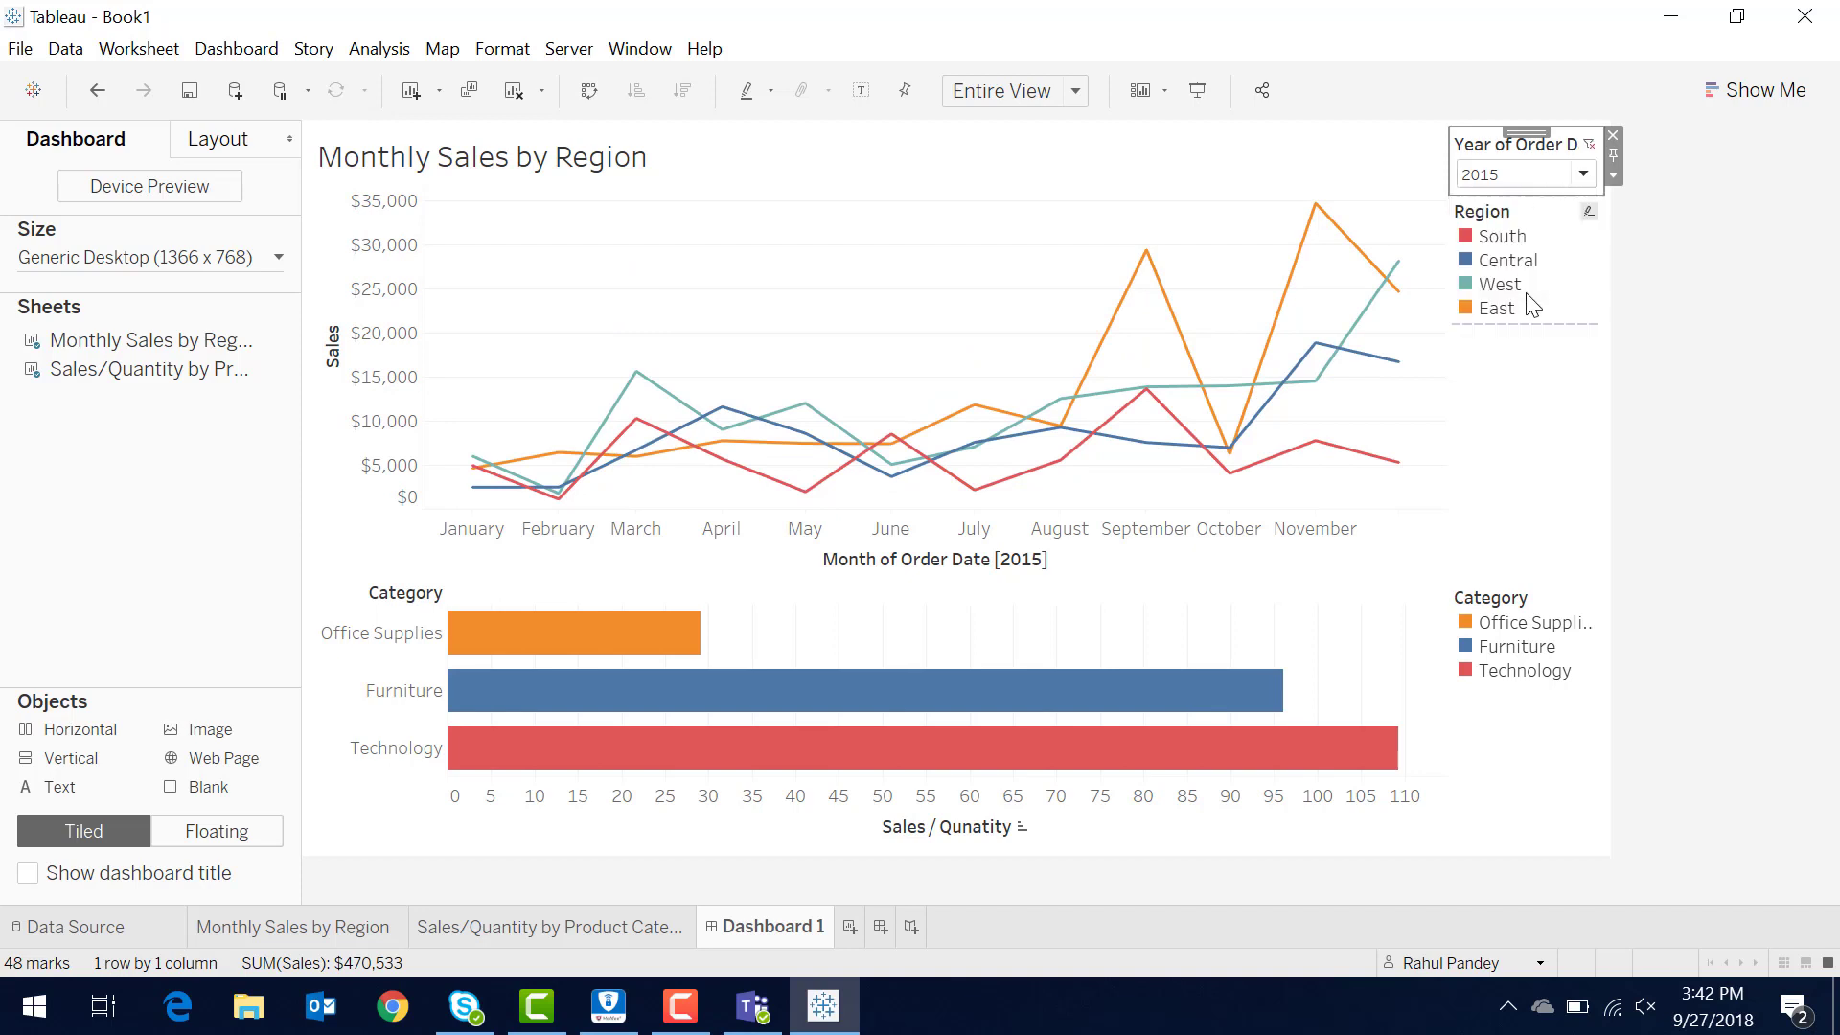
click(1502, 177)
click(1694, 483)
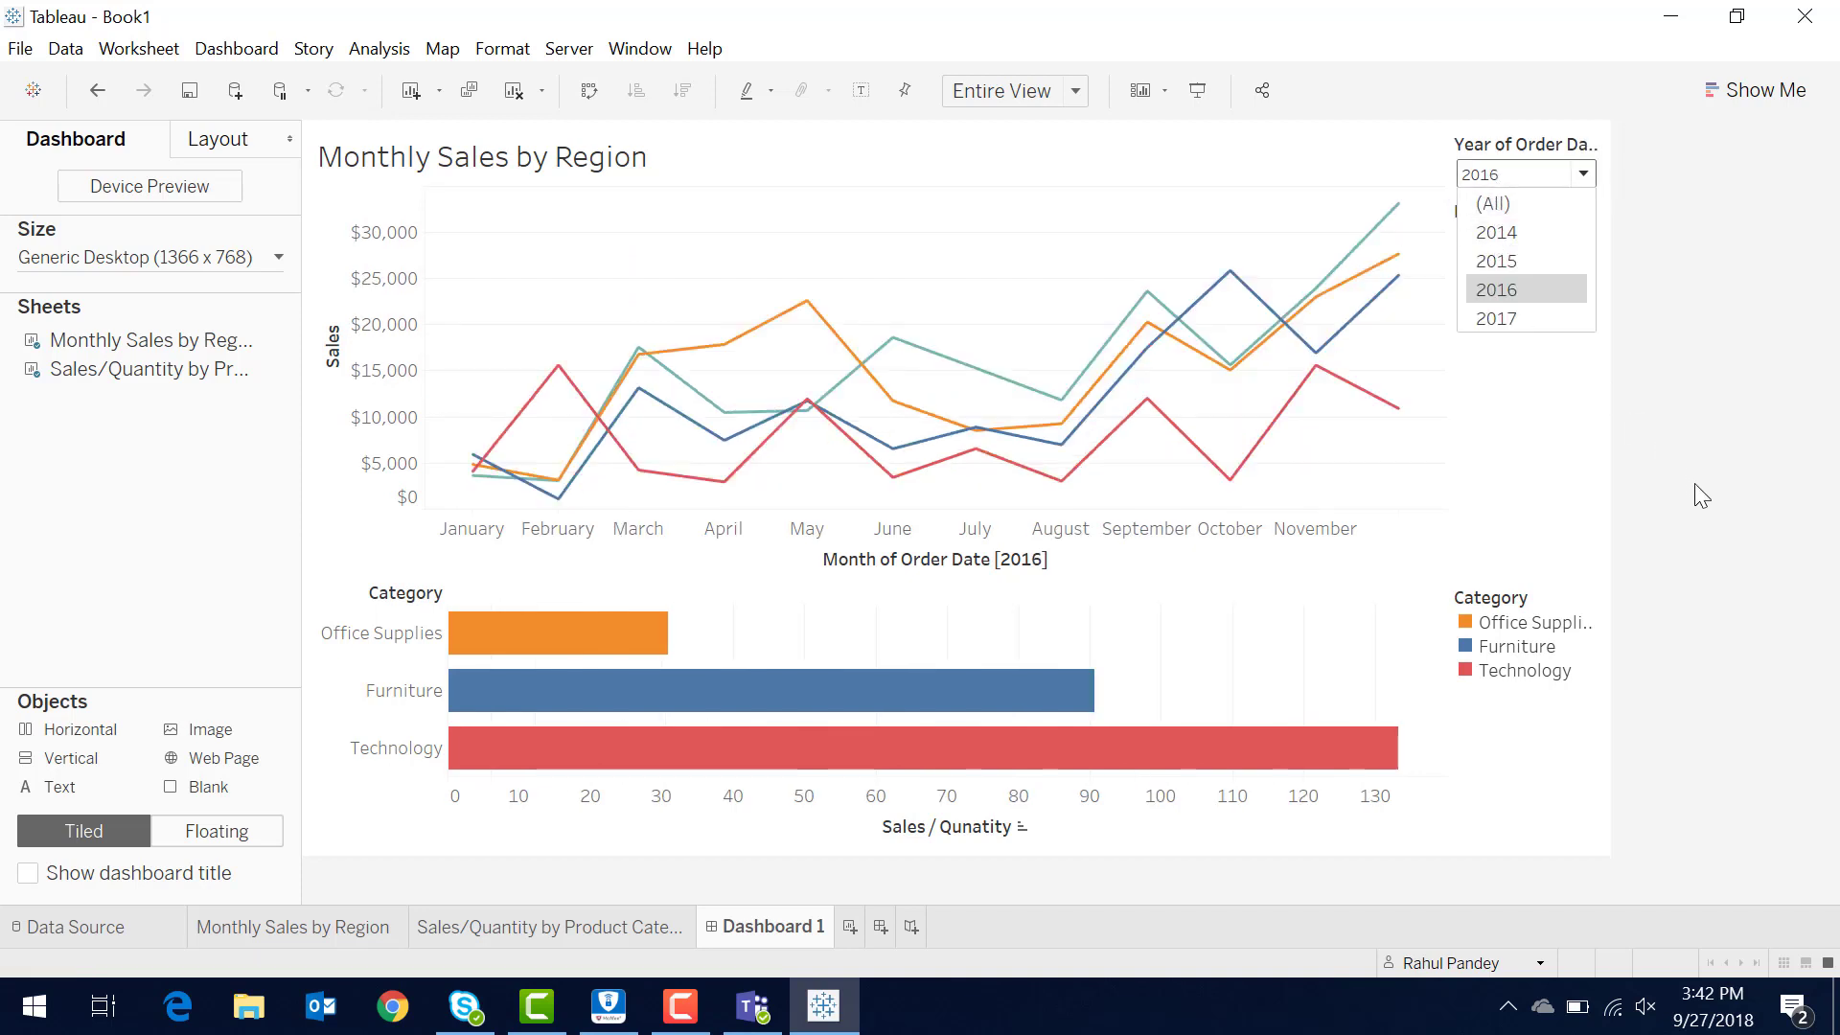
Test the bar chart's filter action with the Furniture bar.
click(699, 706)
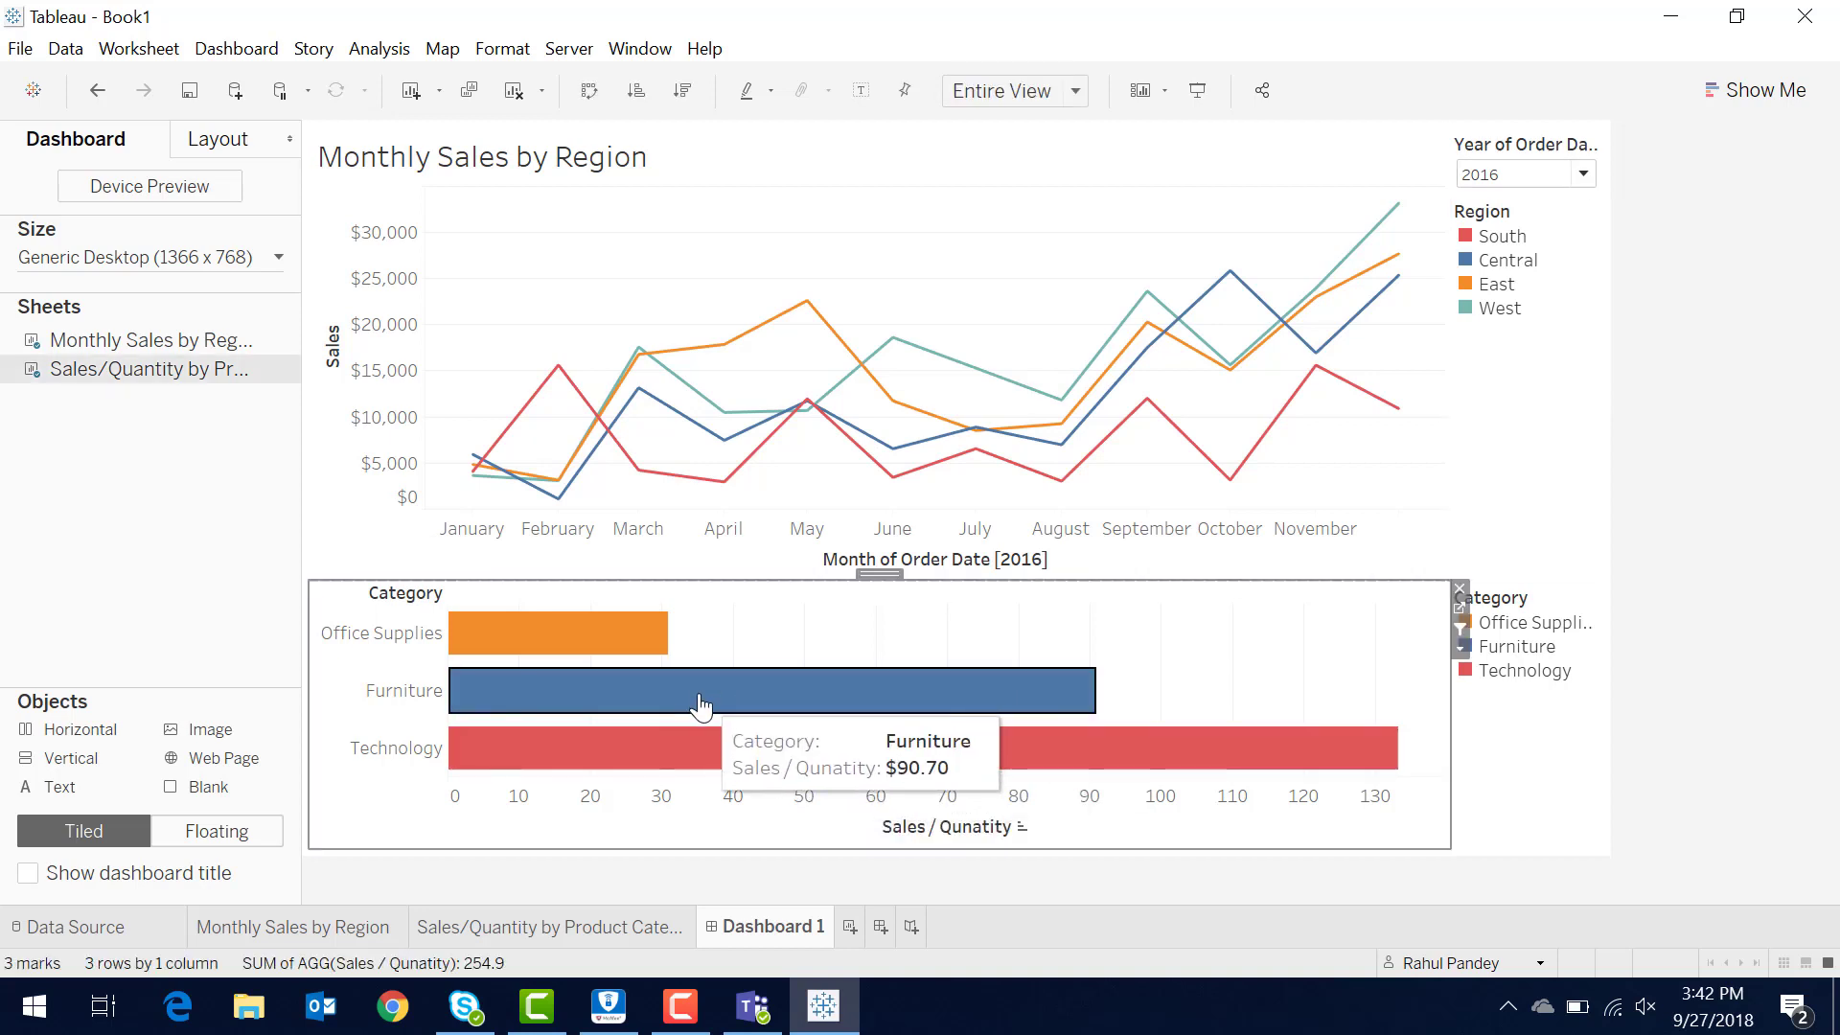